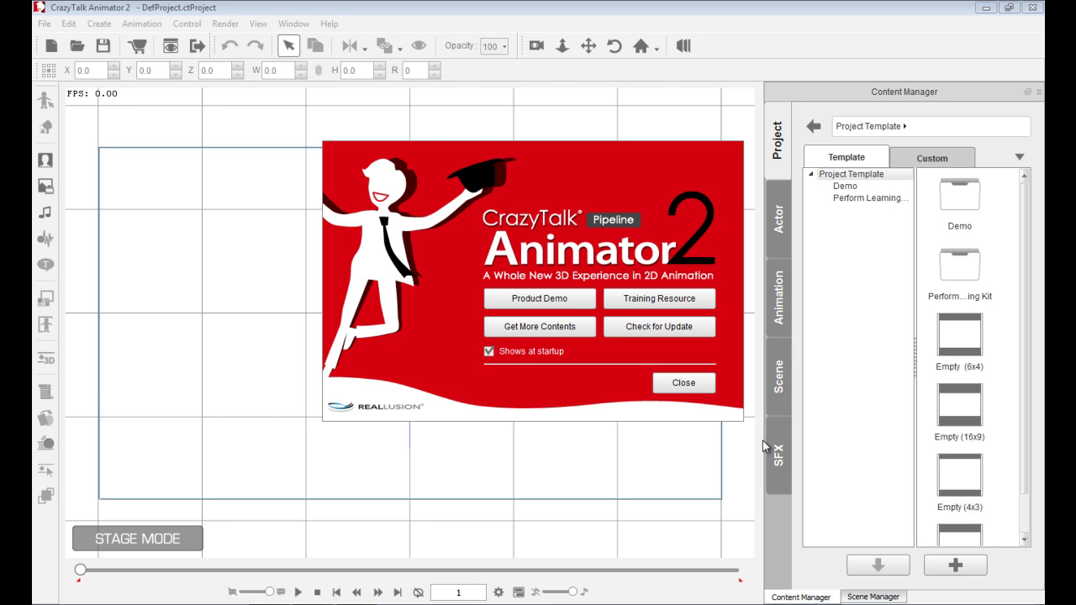
Dismiss the splash screen and load the photo-faced character from Actor > Custom > Character > Tutorial
{"action": "left_click", "coordinate": [711, 382]}
{"action": "left_click", "coordinate": [777, 220]}
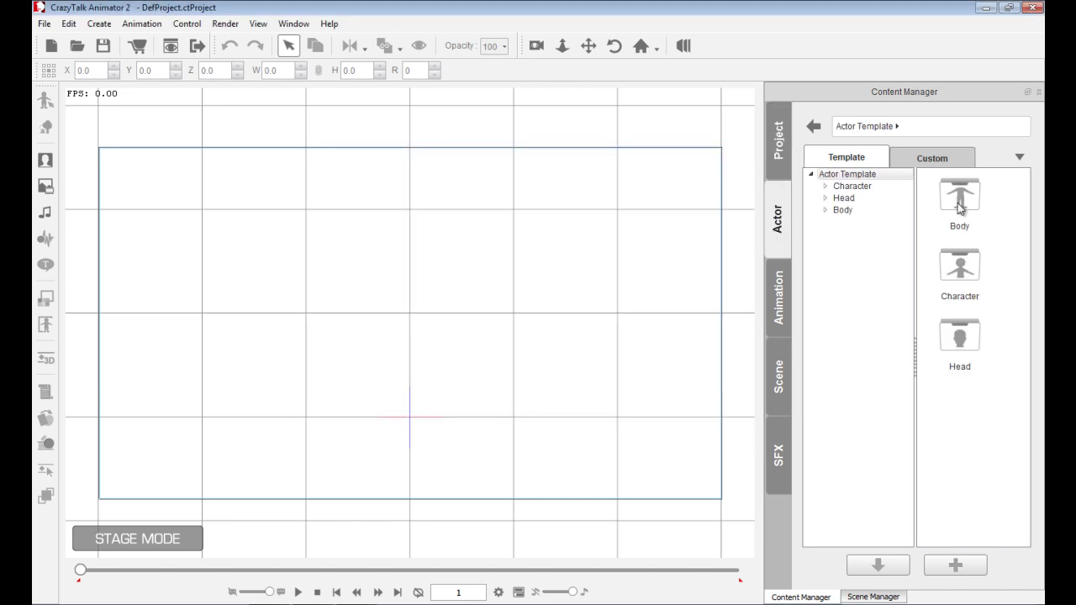
{"action": "left_click", "coordinate": [931, 158]}
{"action": "double_click", "coordinate": [959, 273]}
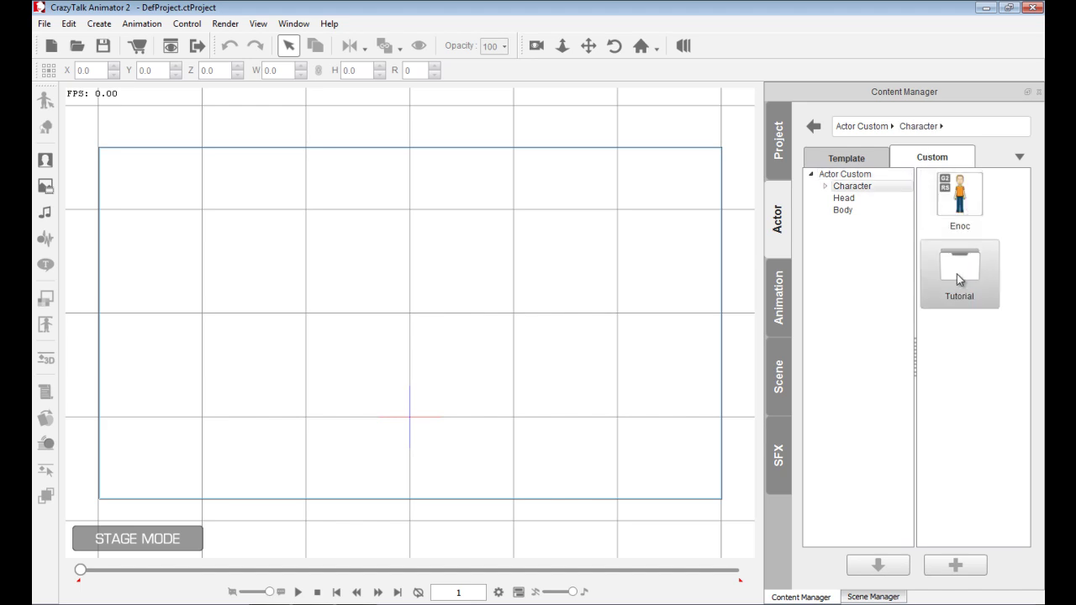
{"action": "double_click", "coordinate": [958, 273]}
{"action": "double_click", "coordinate": [956, 195]}
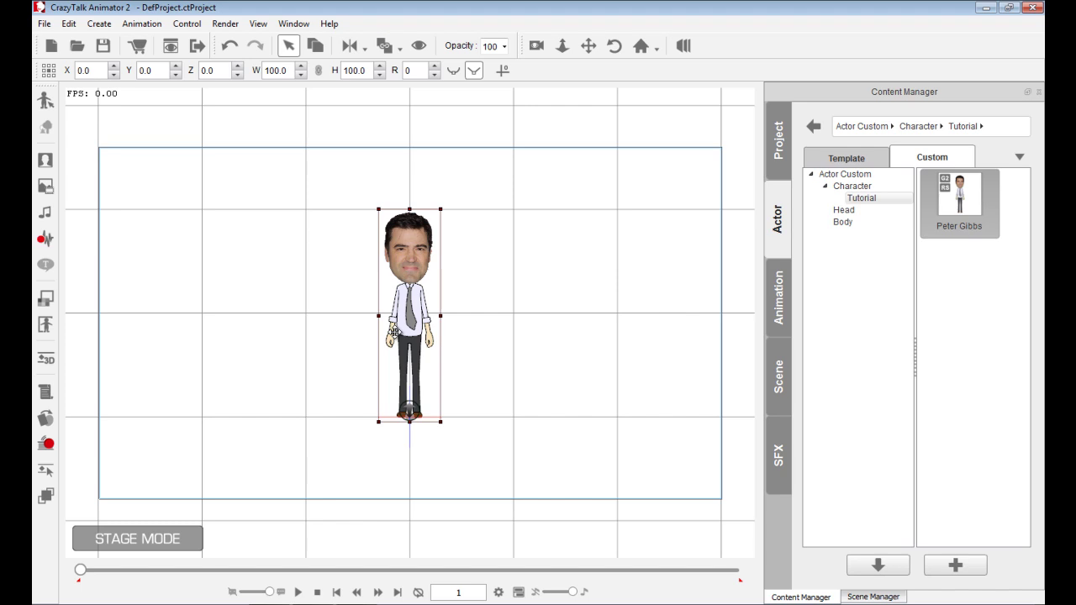
Zoom in on the character's head and pan so the photo face is centred
{"action": "scroll", "coordinate": [409, 328], "scroll_direction": "up", "scroll_amount": 5}
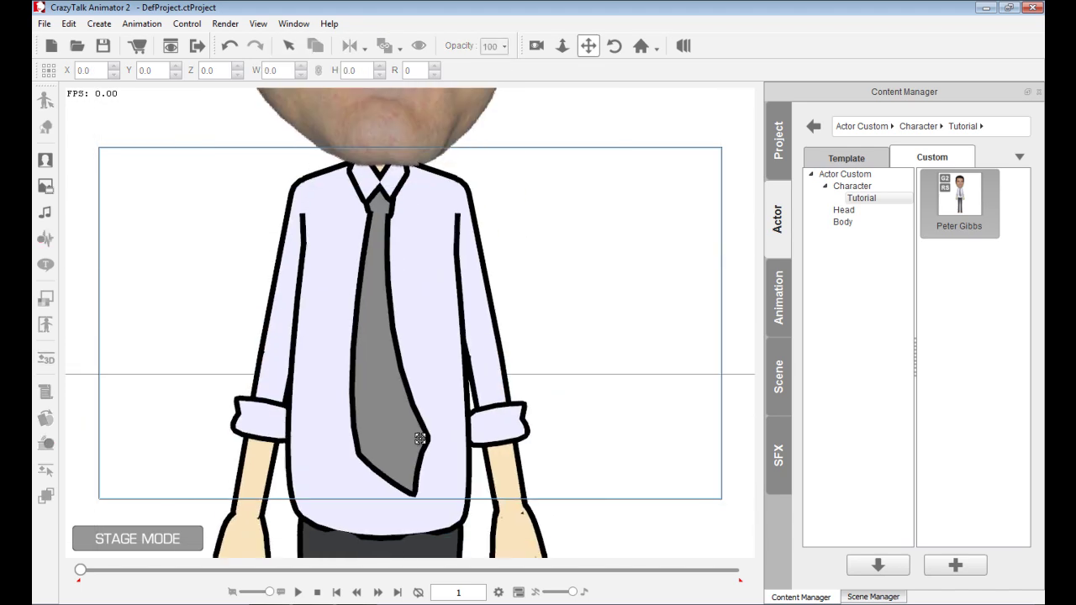
{"action": "scroll", "coordinate": [380, 505], "scroll_direction": "up", "scroll_amount": 1}
{"action": "scroll", "coordinate": [380, 496], "scroll_direction": "down", "scroll_amount": 4}
{"action": "scroll", "coordinate": [378, 420], "scroll_direction": "up", "scroll_amount": 2}
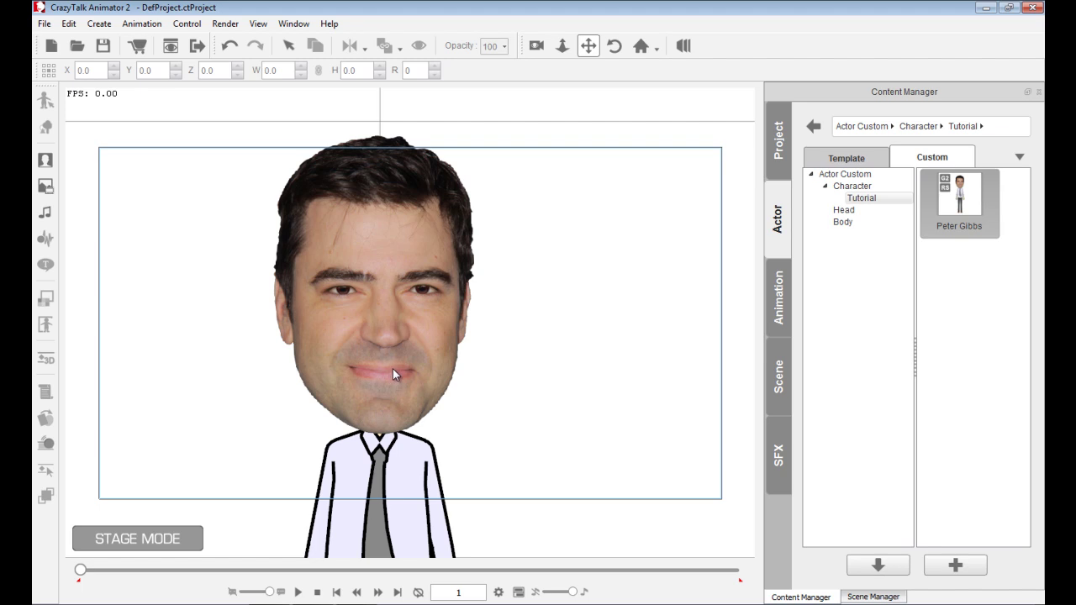
{"action": "left_click_drag", "start_coordinate": [392, 368], "coordinate": [378, 392]}
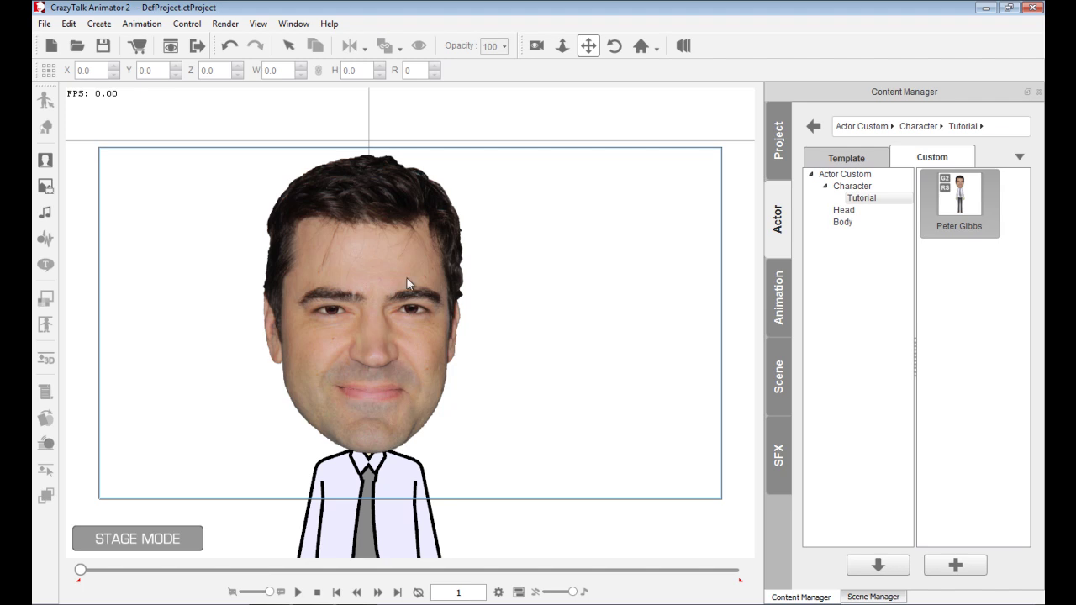
Select the character, start Create Script, and move the voice source dialog off the face
{"action": "left_click", "coordinate": [378, 242]}
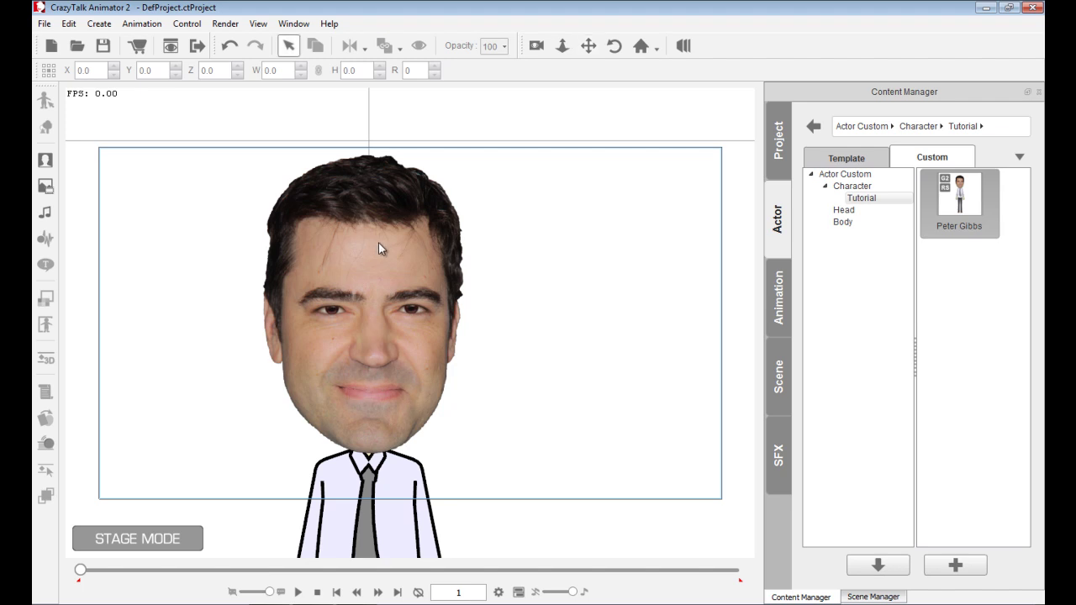
{"action": "left_click", "coordinate": [46, 241]}
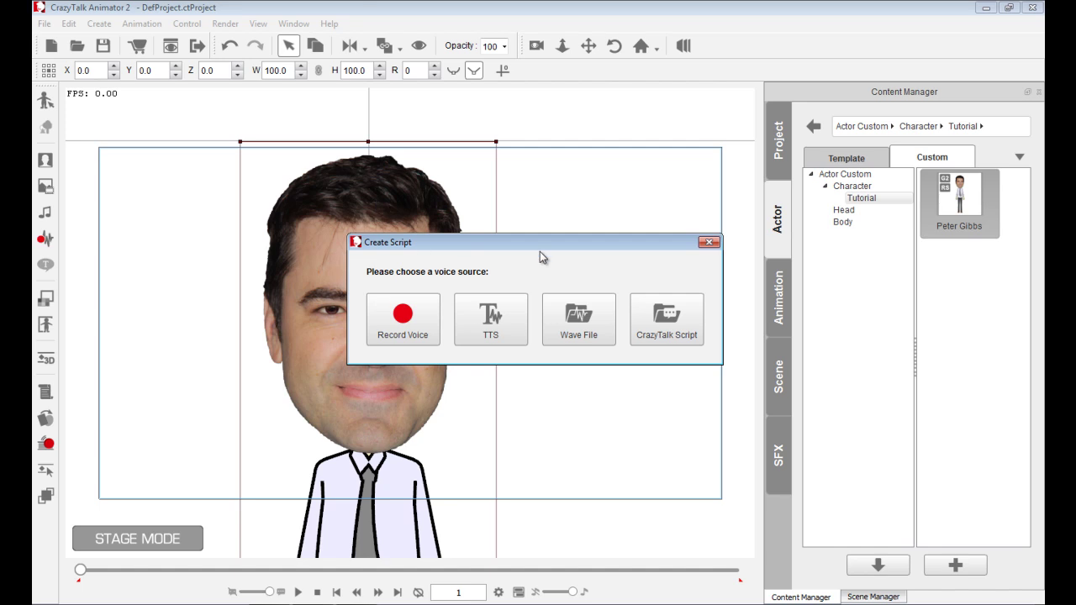
{"action": "left_click_drag", "start_coordinate": [556, 240], "coordinate": [708, 126]}
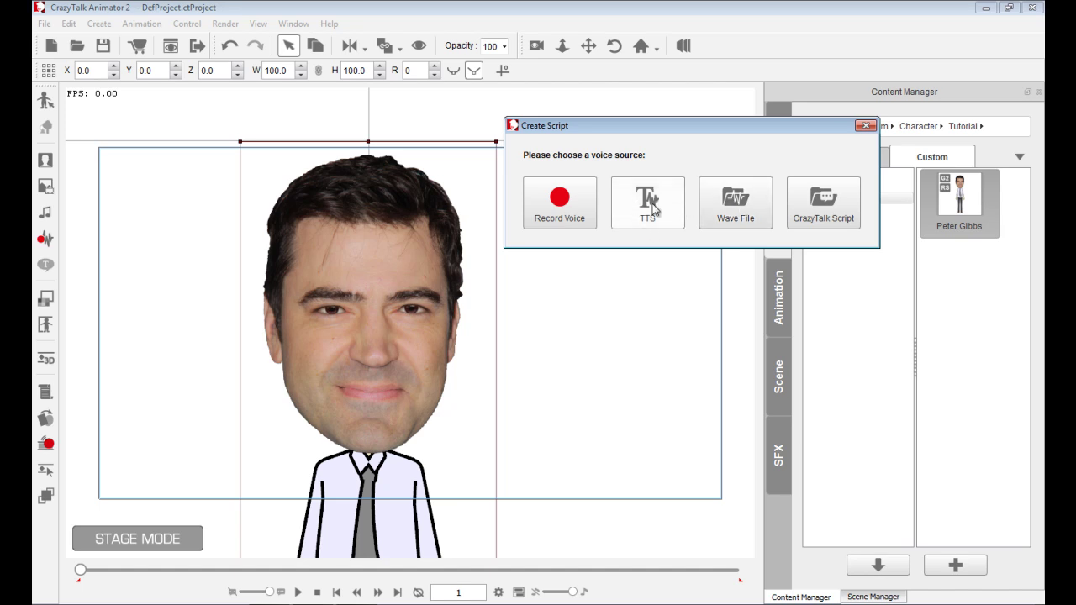
Record a 5.72-second voice clip with Microphone (Shure Digital) as the input device
{"action": "left_click", "coordinate": [566, 202]}
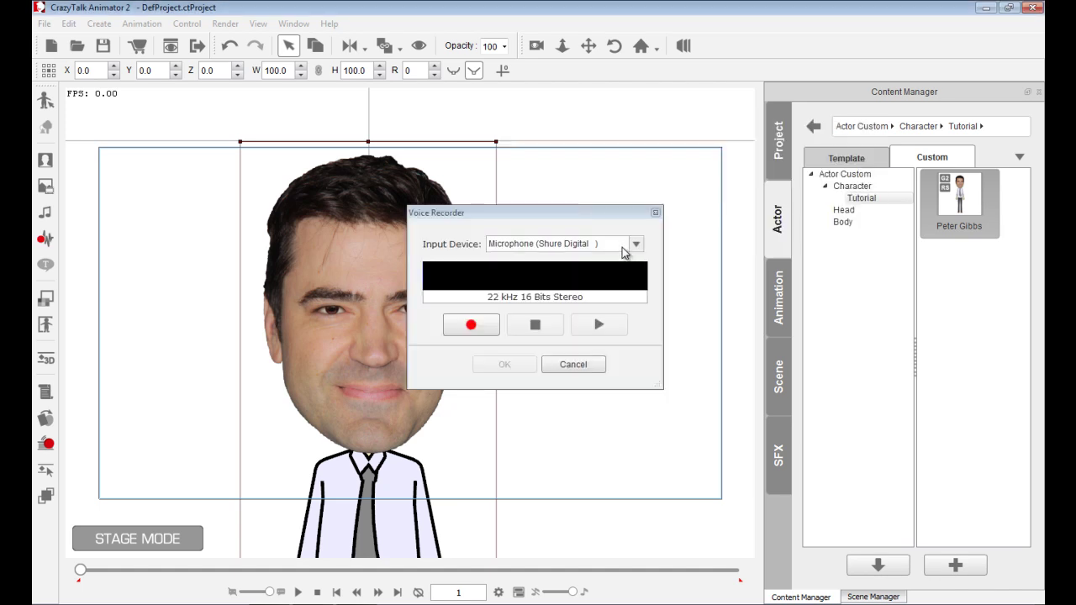
{"action": "left_click_drag", "start_coordinate": [619, 212], "coordinate": [699, 126]}
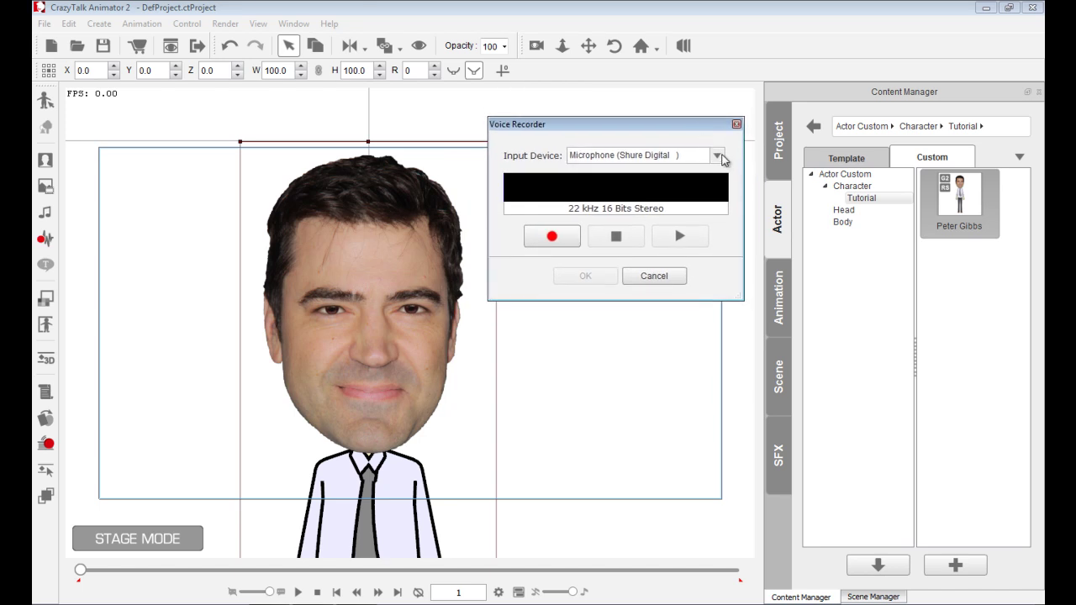
{"action": "left_click", "coordinate": [719, 156]}
{"action": "left_click", "coordinate": [679, 166]}
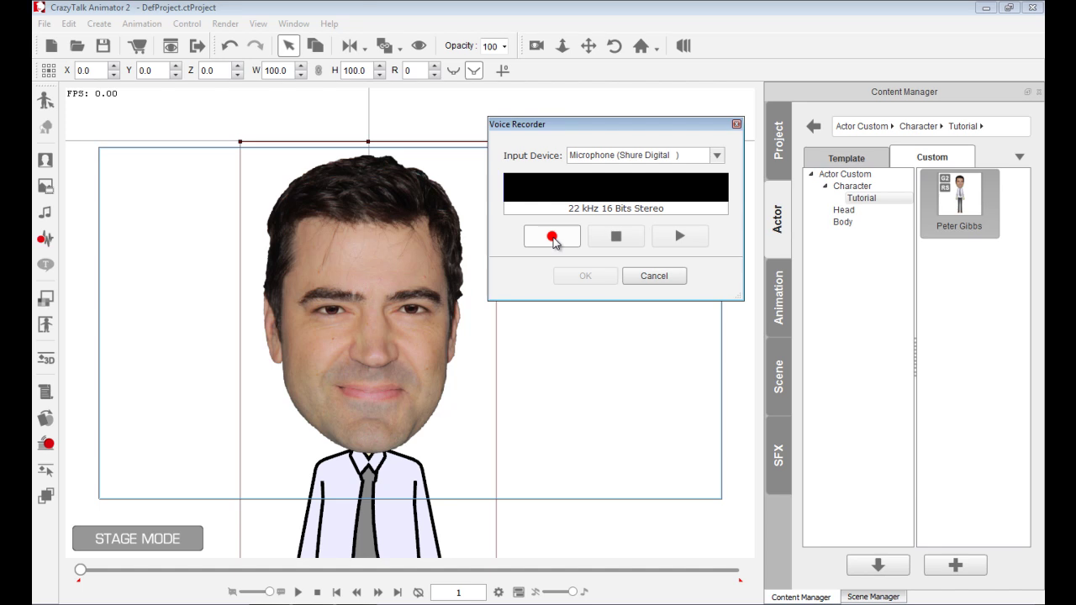
{"action": "left_click", "coordinate": [553, 238]}
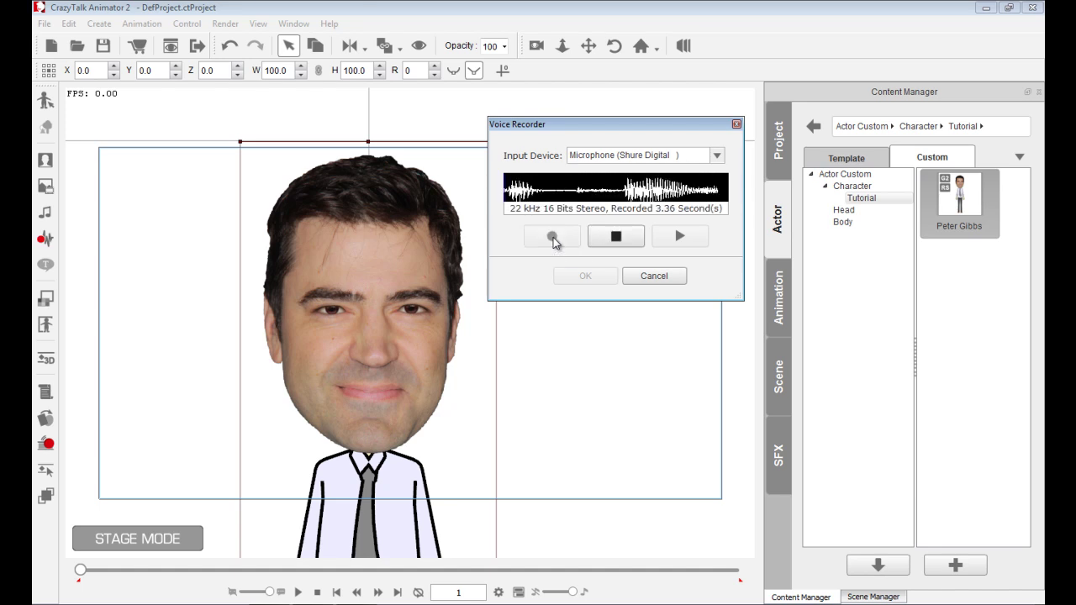
{"action": "left_click", "coordinate": [622, 238]}
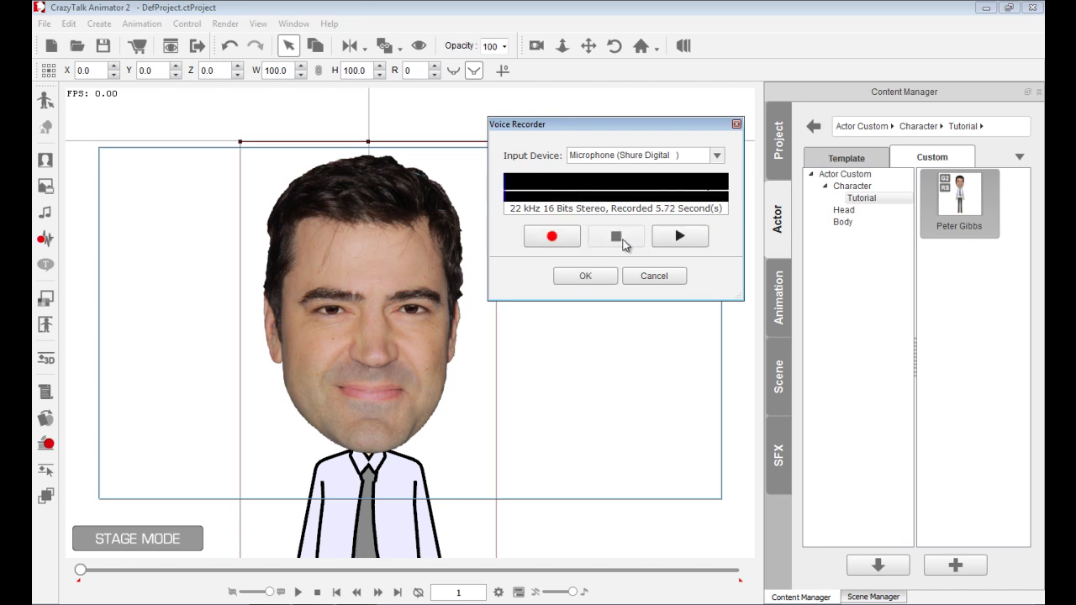
Apply the recorded clip, preview the lip-sync, then undo the voice clip
{"action": "left_click", "coordinate": [586, 276]}
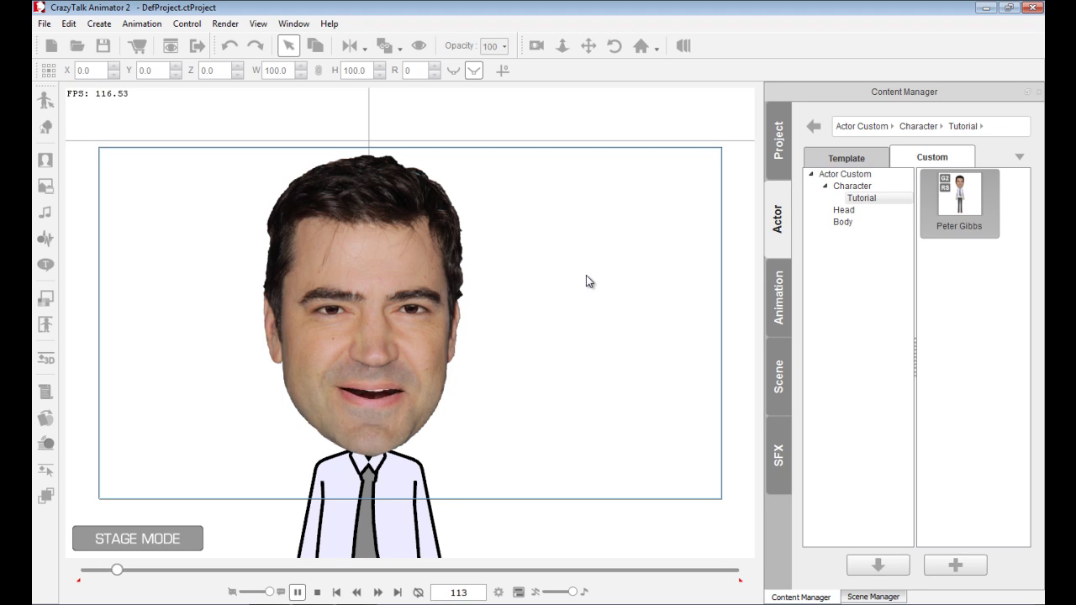
{"action": "left_click", "coordinate": [317, 592]}
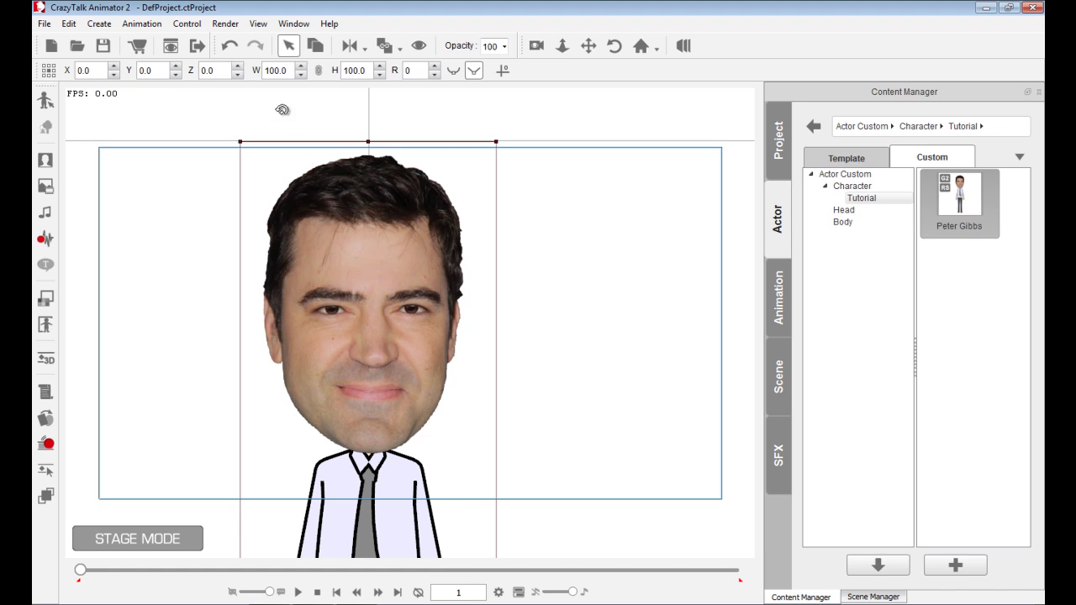
{"action": "left_click", "coordinate": [225, 51]}
Start a TTS voice script for the character, keeping the Microsoft Anna voice
{"action": "left_click", "coordinate": [46, 239]}
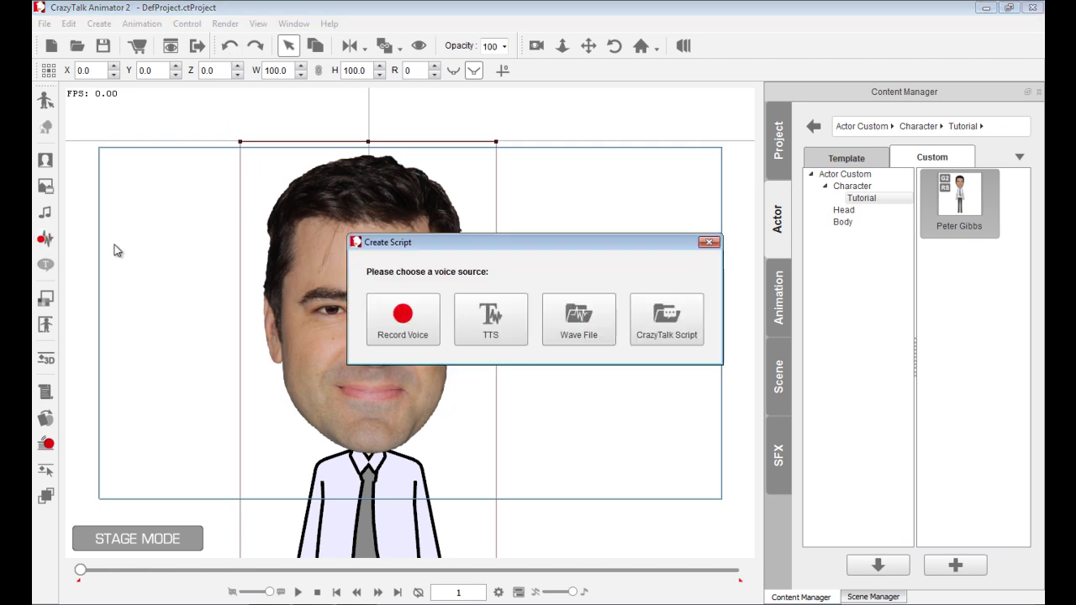
{"action": "left_click_drag", "start_coordinate": [585, 249], "coordinate": [744, 130]}
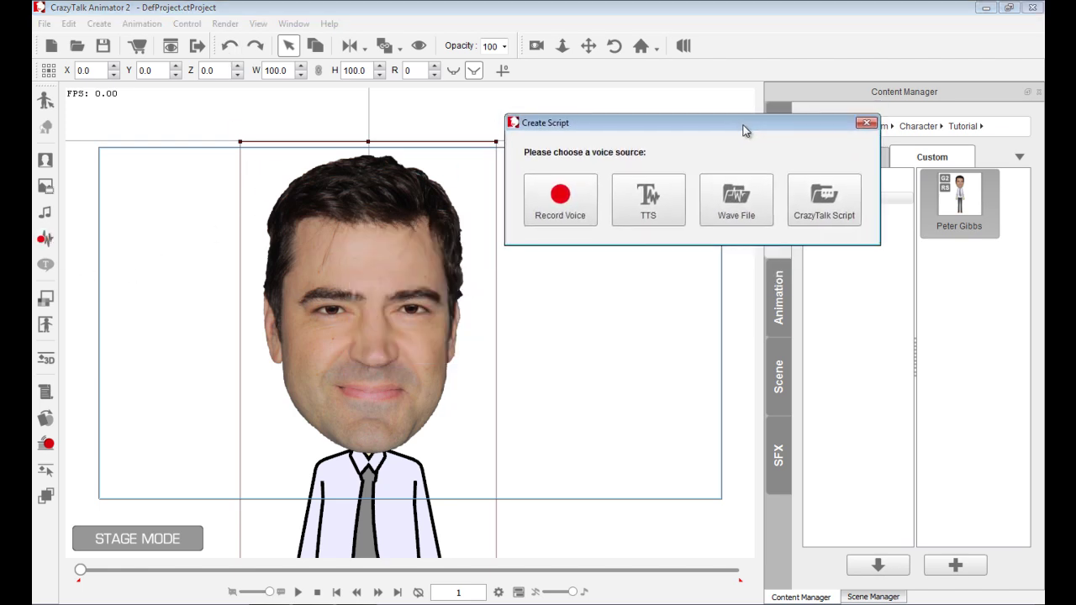
{"action": "left_click", "coordinate": [658, 199]}
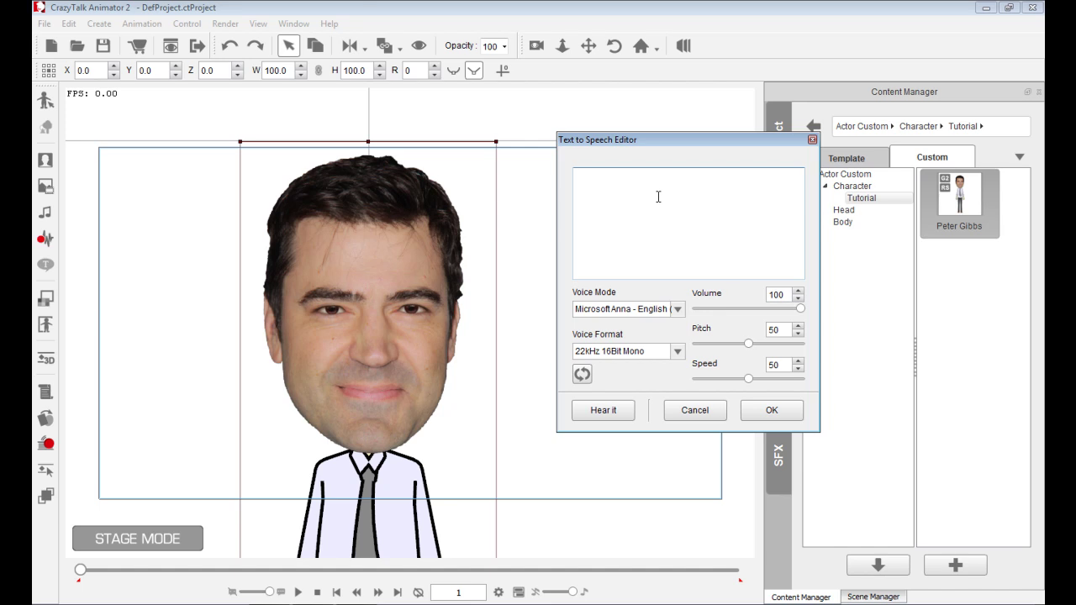
{"action": "left_click", "coordinate": [676, 309]}
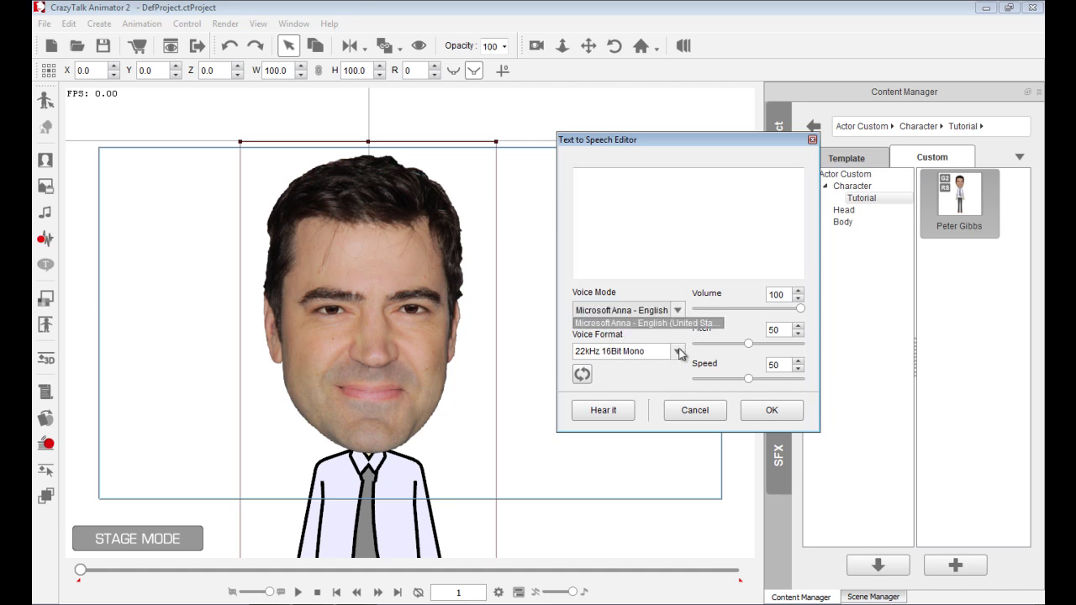
{"action": "left_click", "coordinate": [657, 271]}
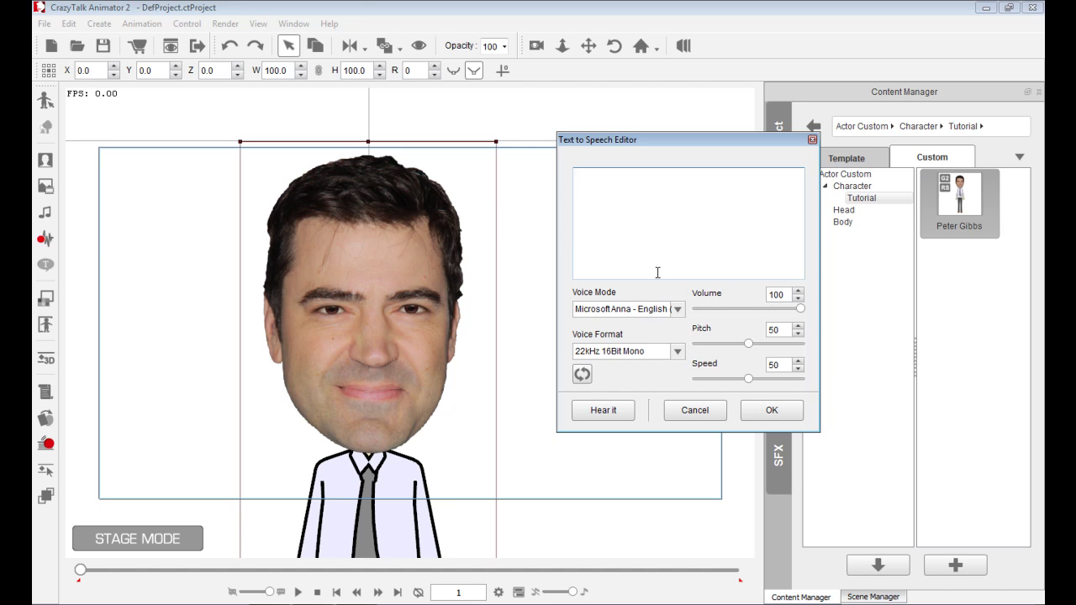
{"action": "left_click", "coordinate": [677, 308]}
{"action": "left_click", "coordinate": [674, 260]}
Enter the line 'Hello everyone, and welcome to CrazyTalk Animator two.'
{"action": "type", "text": "Hello"}
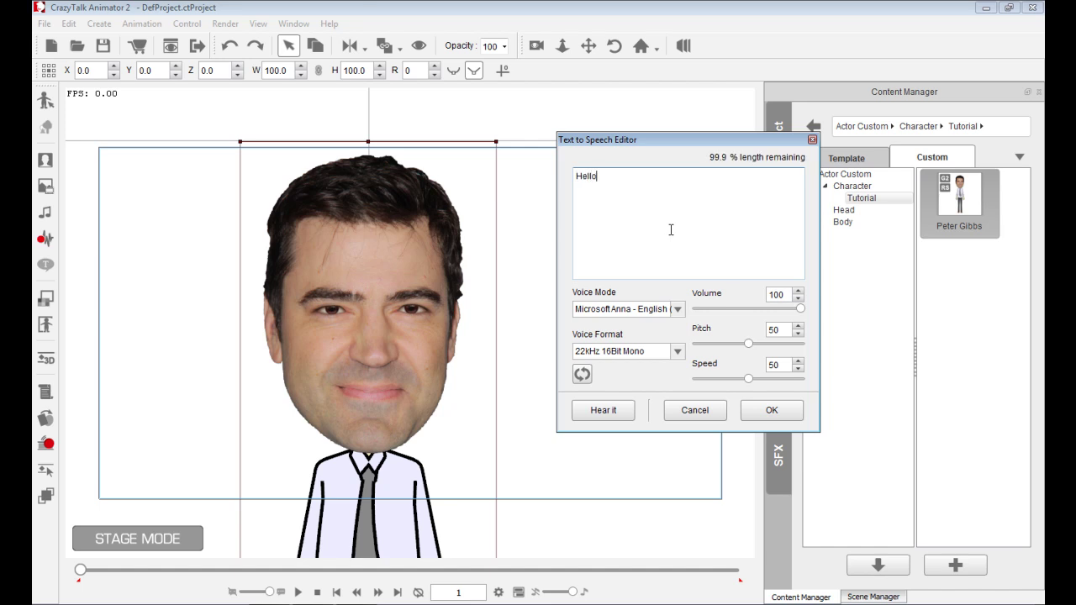
{"action": "type", "text": " everyone, and welcome to CrazyT"}
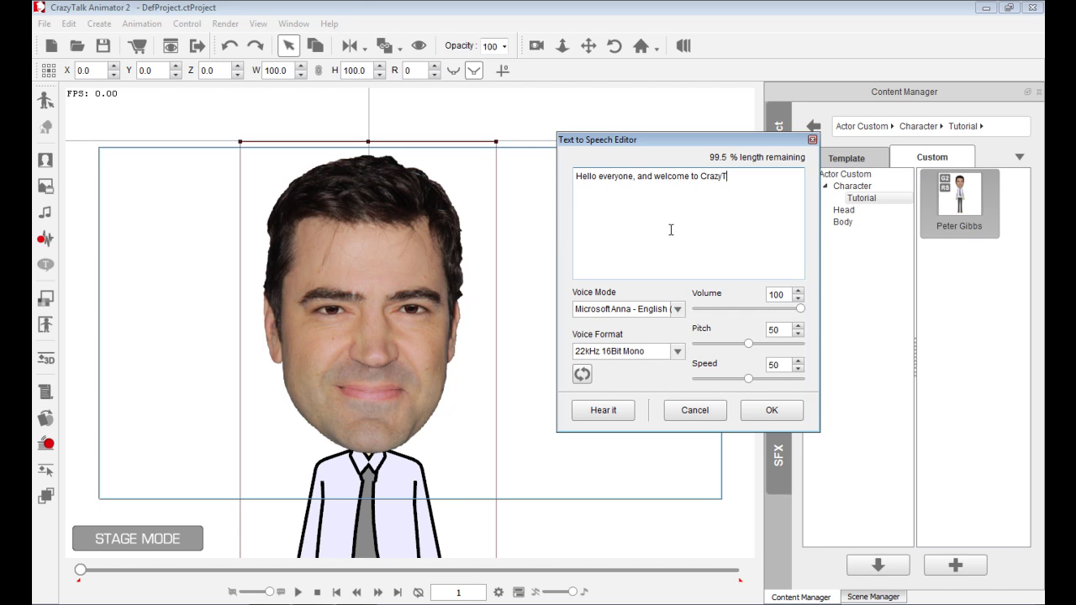
{"action": "type", "text": "alk Animato"}
{"action": "key", "text": "BackSpace"}
{"action": "key", "text": "BackSpace"}
{"action": "key", "text": "BackSpace"}
{"action": "key", "text": "BackSpace"}
{"action": "key", "text": "BackSpace"}
{"action": "key", "text": "BackSpace"}
{"action": "key", "text": "BackSpace"}
{"action": "key", "text": "BackSpace"}
{"action": "type", "text": "Animator two."}
Apply the text-to-speech line, preview its lip-sync twice, then undo it
{"action": "left_click", "coordinate": [763, 411]}
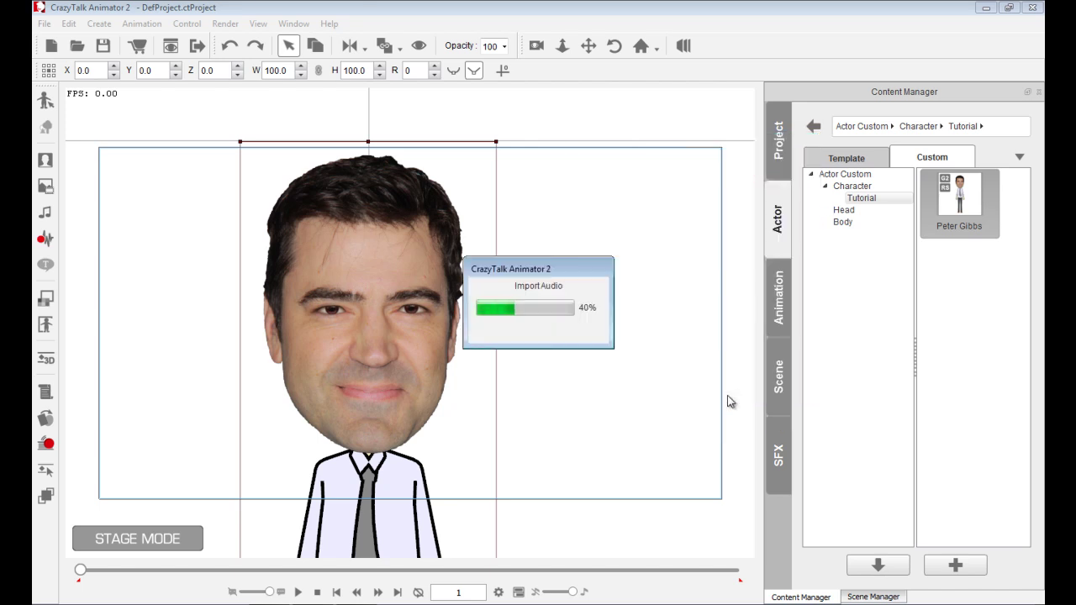
{"action": "key", "text": "space"}
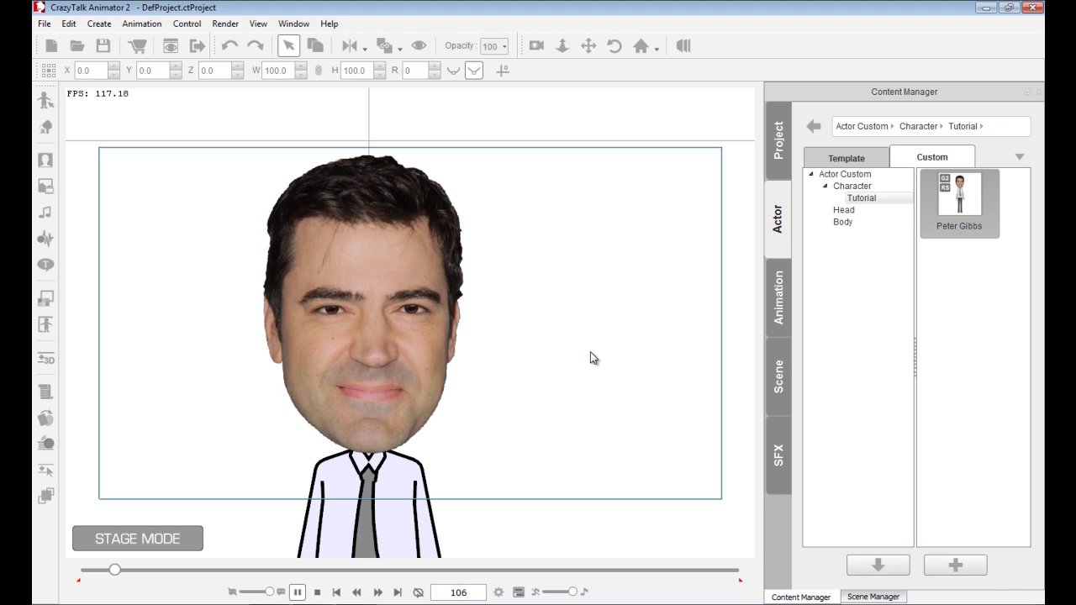
{"action": "left_click", "coordinate": [317, 592]}
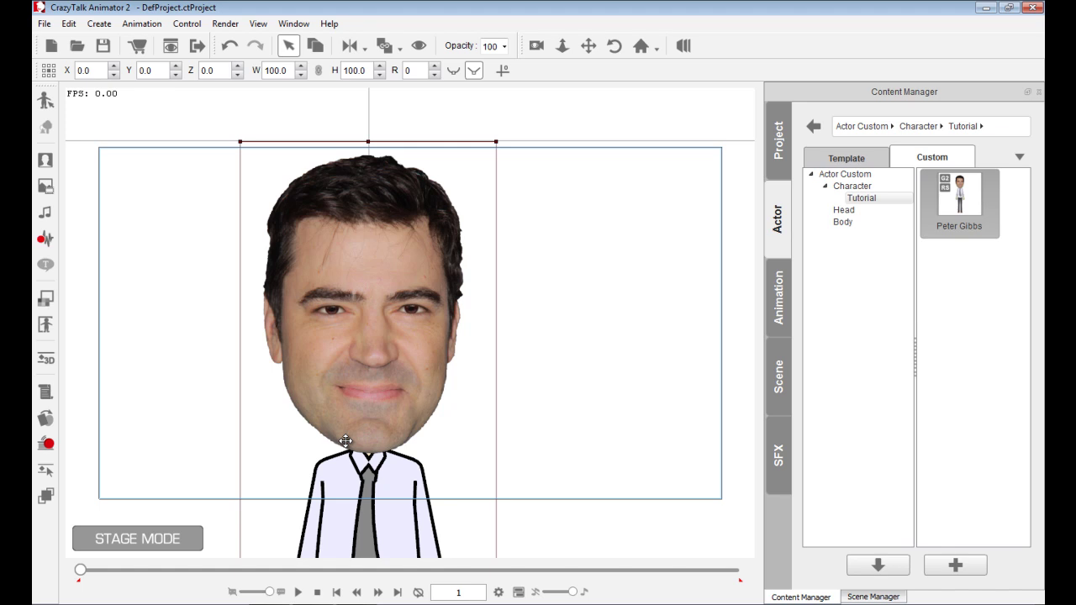
{"action": "left_click", "coordinate": [301, 593]}
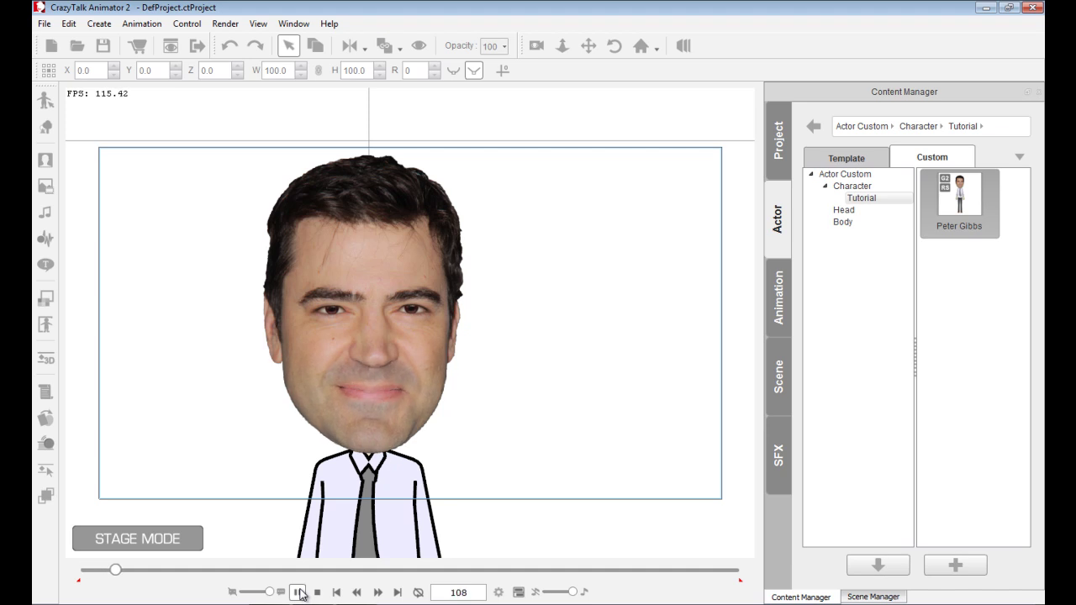
{"action": "left_click", "coordinate": [317, 593]}
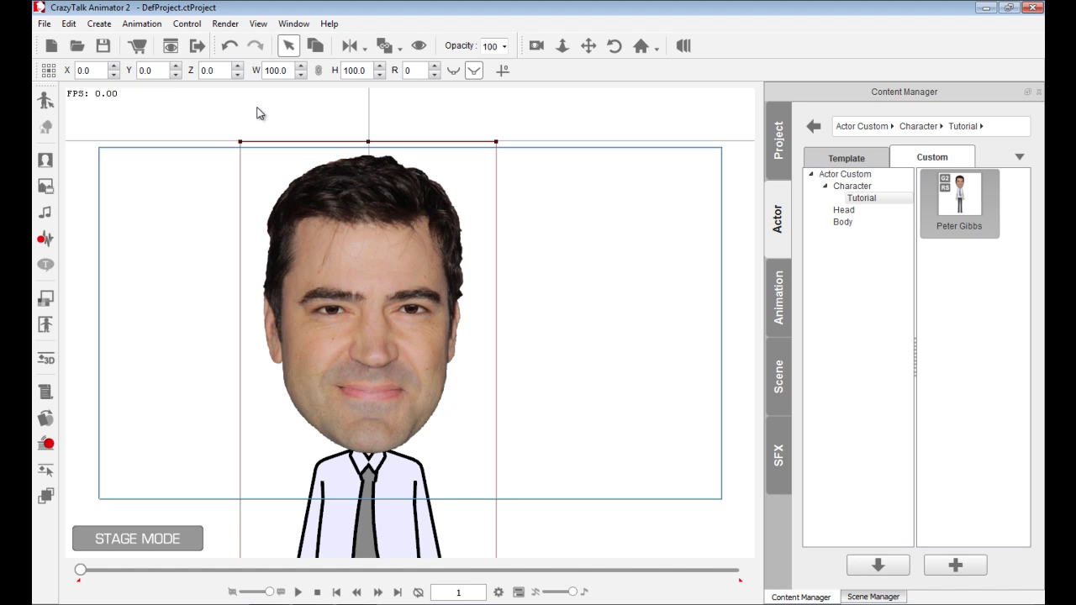
{"action": "left_click", "coordinate": [231, 47]}
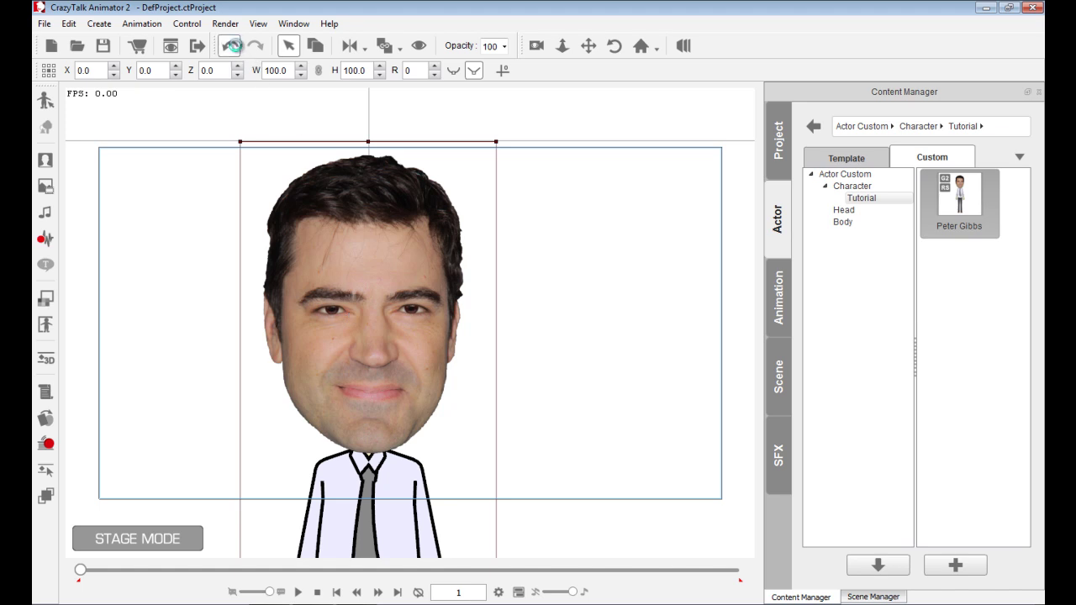
Import Peter Work - short.wav from the Office Space - 1999 folder as a Wave File voice
{"action": "left_click", "coordinate": [46, 239]}
{"action": "left_click_drag", "start_coordinate": [580, 248], "coordinate": [742, 103]}
{"action": "left_click", "coordinate": [743, 185]}
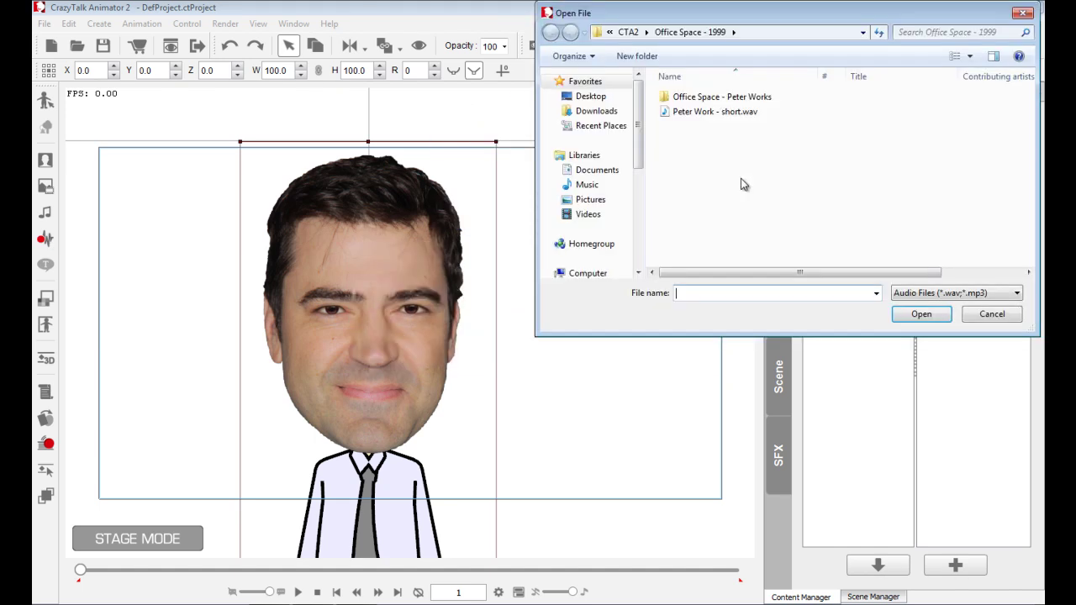
{"action": "left_click", "coordinate": [739, 112]}
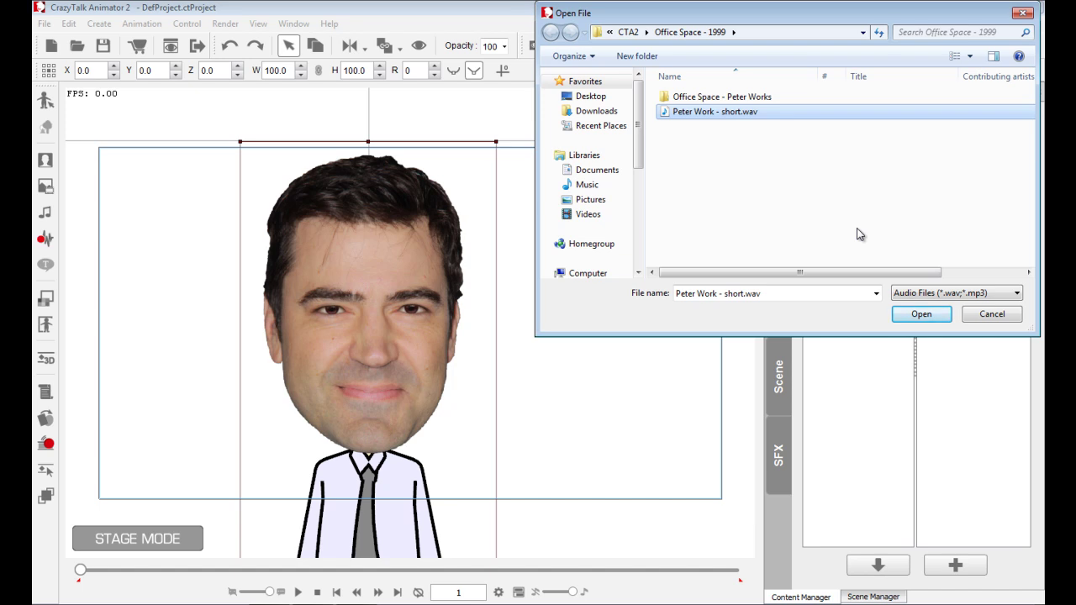
{"action": "left_click", "coordinate": [921, 315]}
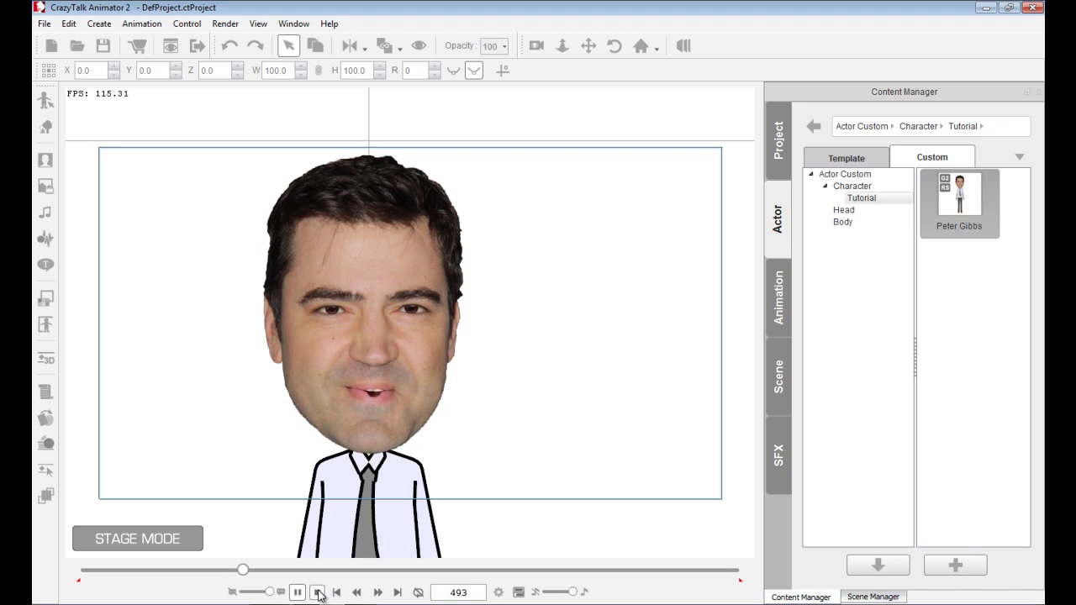
Stop the Peter Work lip-sync preview and rewind to frame 1
{"action": "left_click", "coordinate": [318, 593]}
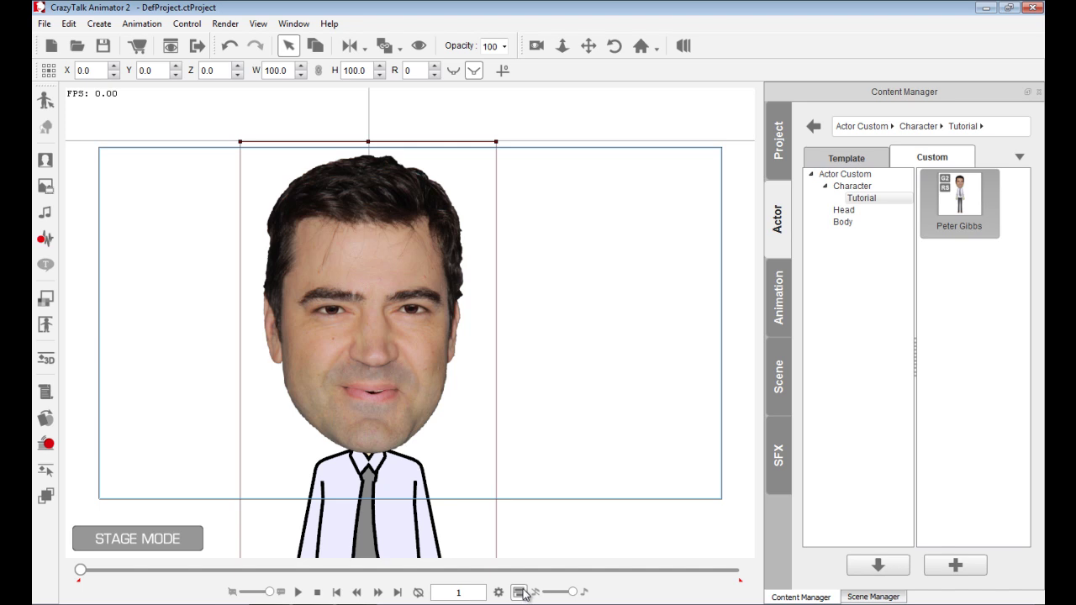
Open the Timeline panel and nudge it slightly into position
{"action": "left_click", "coordinate": [518, 592]}
{"action": "mouse_move", "coordinate": [502, 21]}
{"action": "left_mouse_down"}
{"action": "mouse_move", "coordinate": [511, 19]}
{"action": "mouse_move", "coordinate": [501, 26]}
{"action": "left_mouse_up"}
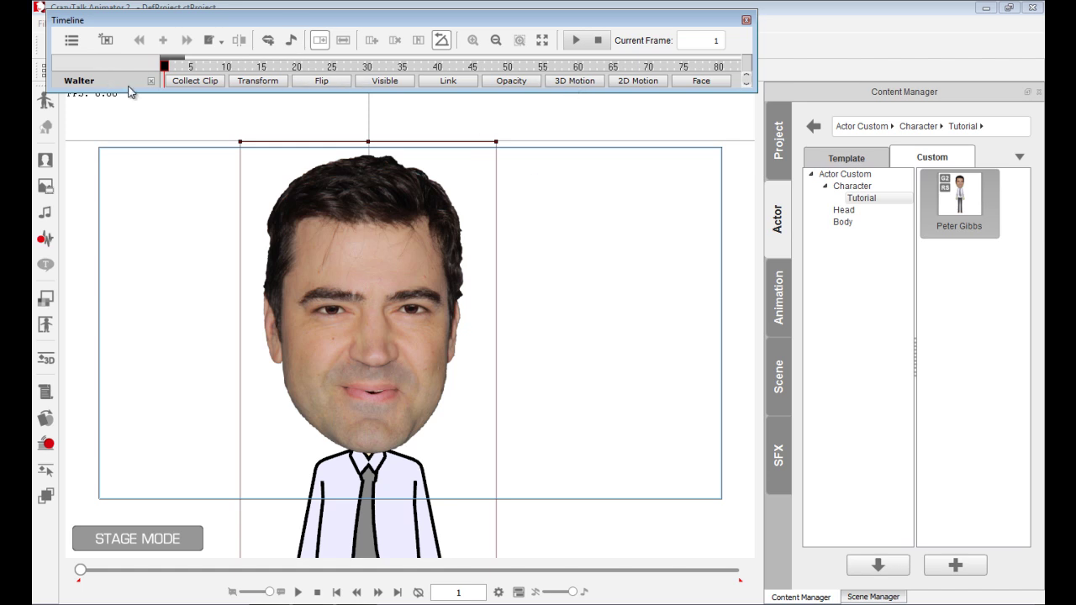
{"action": "left_click", "coordinate": [208, 80]}
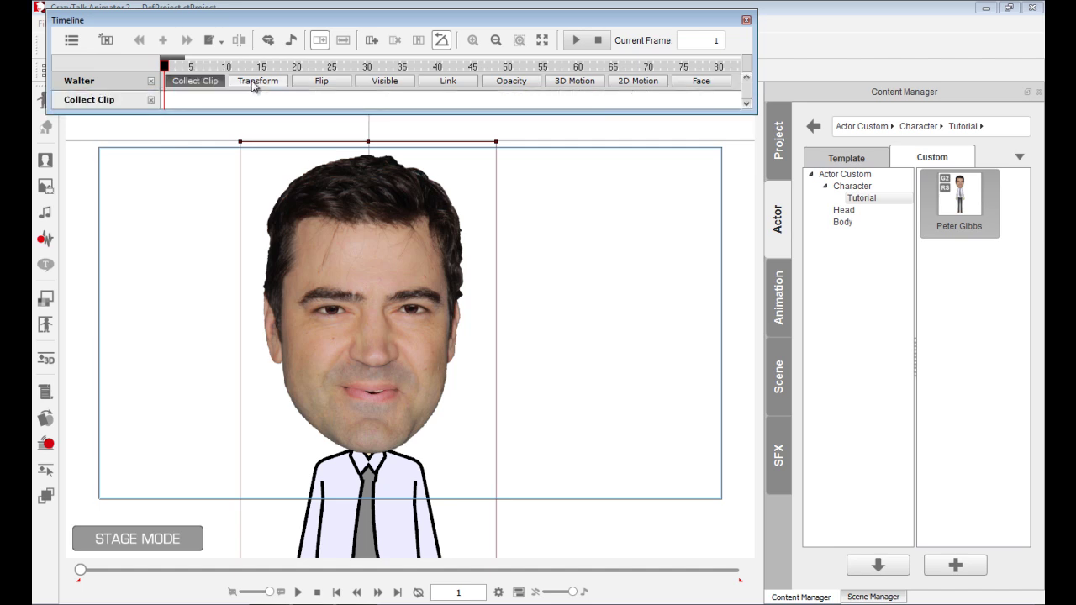
{"action": "left_click", "coordinate": [250, 81]}
{"action": "left_click", "coordinate": [322, 84]}
{"action": "left_click", "coordinate": [385, 84]}
{"action": "left_click", "coordinate": [446, 84]}
{"action": "left_click", "coordinate": [509, 86]}
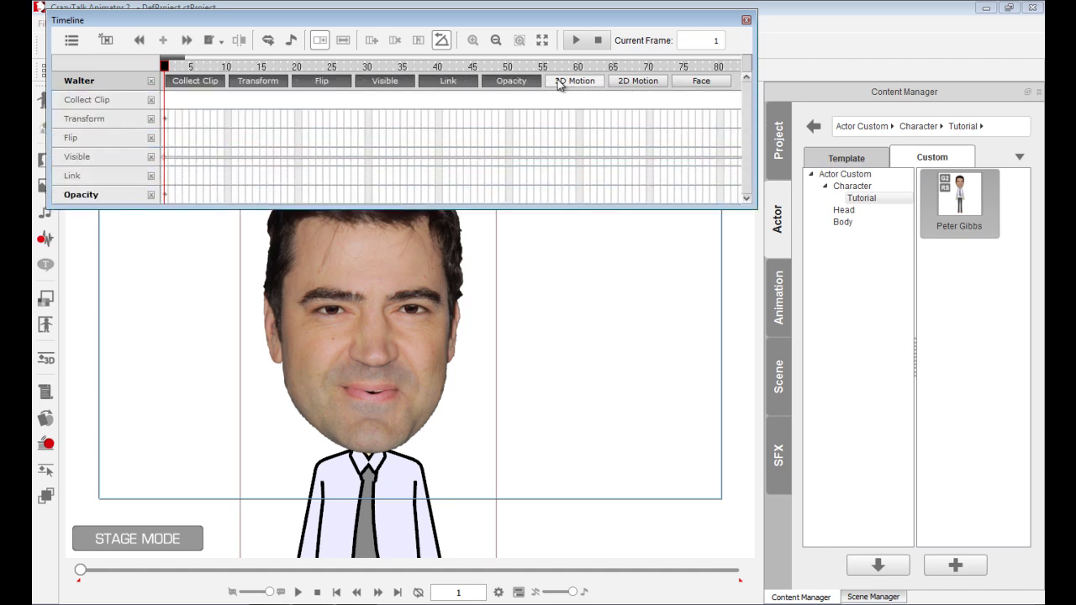
{"action": "left_click", "coordinate": [561, 85]}
{"action": "left_click", "coordinate": [536, 84]}
{"action": "left_click", "coordinate": [460, 84]}
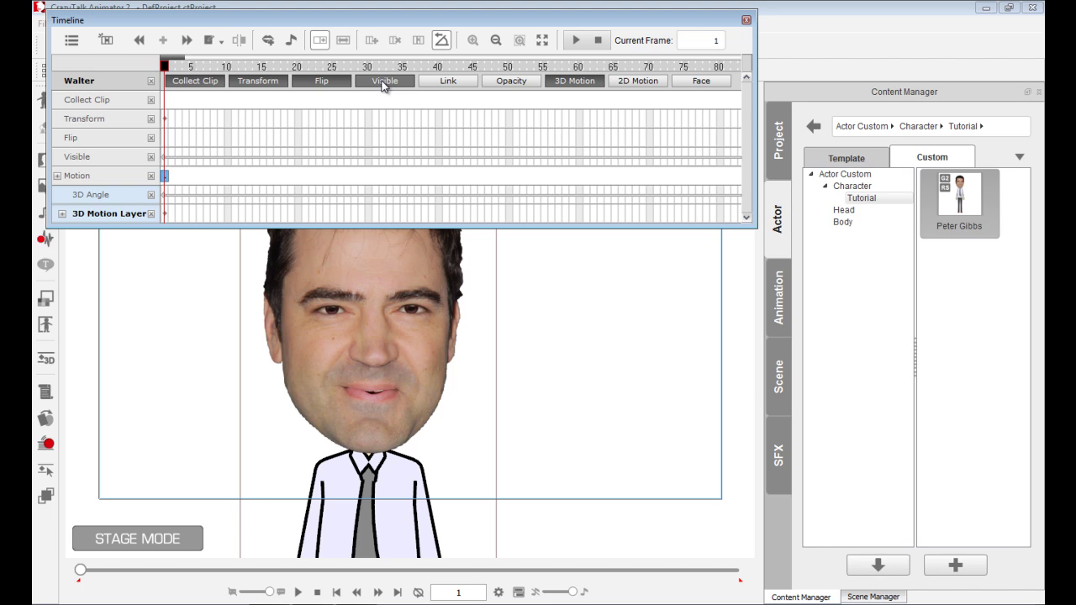
{"action": "left_click", "coordinate": [387, 84]}
{"action": "left_click", "coordinate": [326, 82]}
{"action": "left_click", "coordinate": [257, 82]}
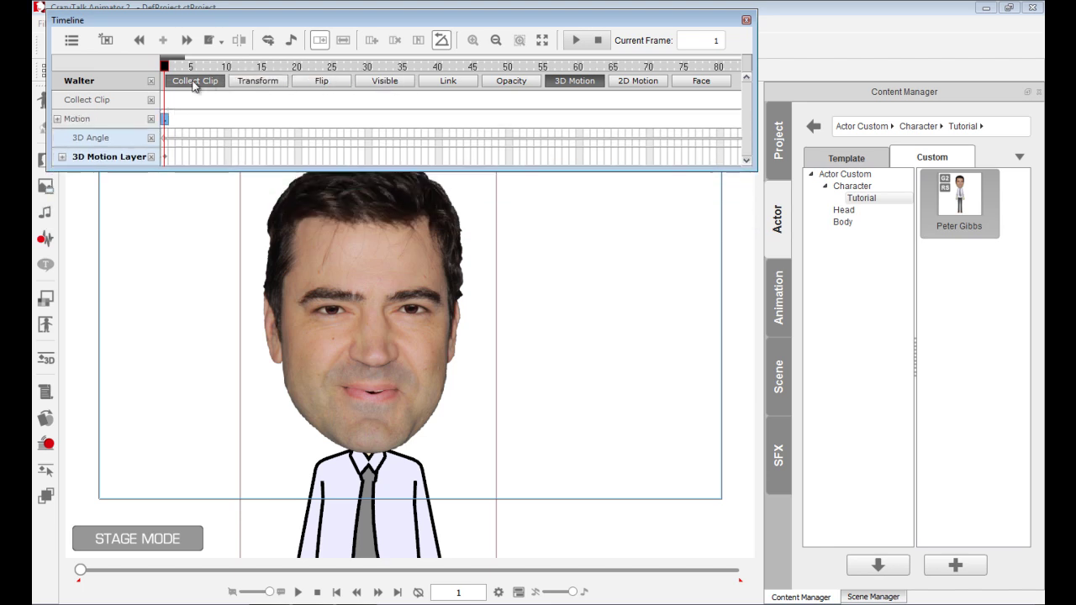
{"action": "left_click", "coordinate": [194, 81]}
{"action": "left_click", "coordinate": [565, 87]}
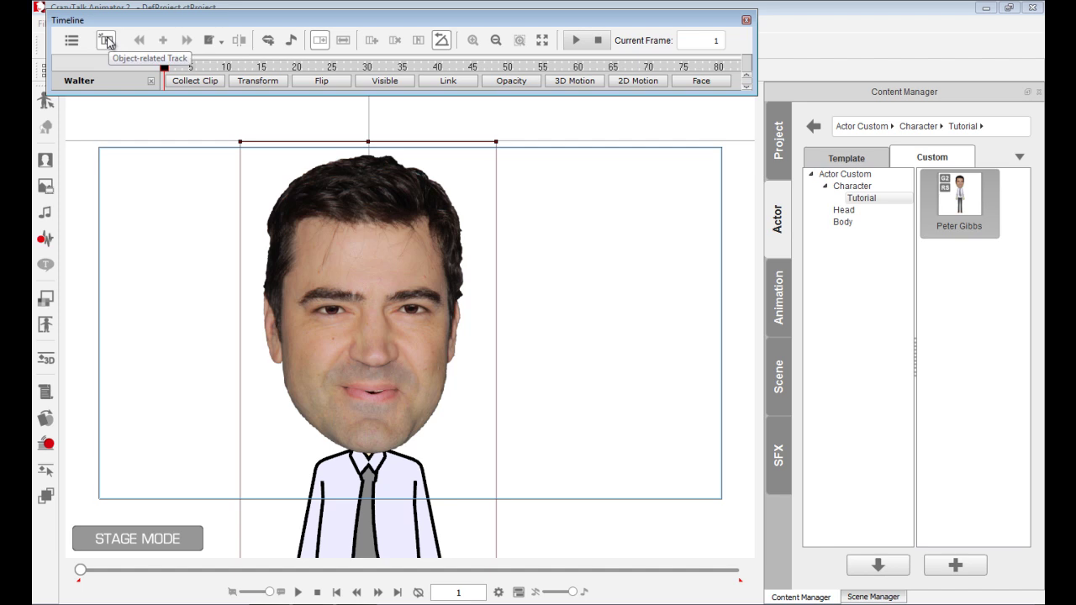
Dock the timeline, then float it at the top of the stage, widened to about frame 105
{"action": "left_click_drag", "start_coordinate": [131, 20], "coordinate": [120, 13]}
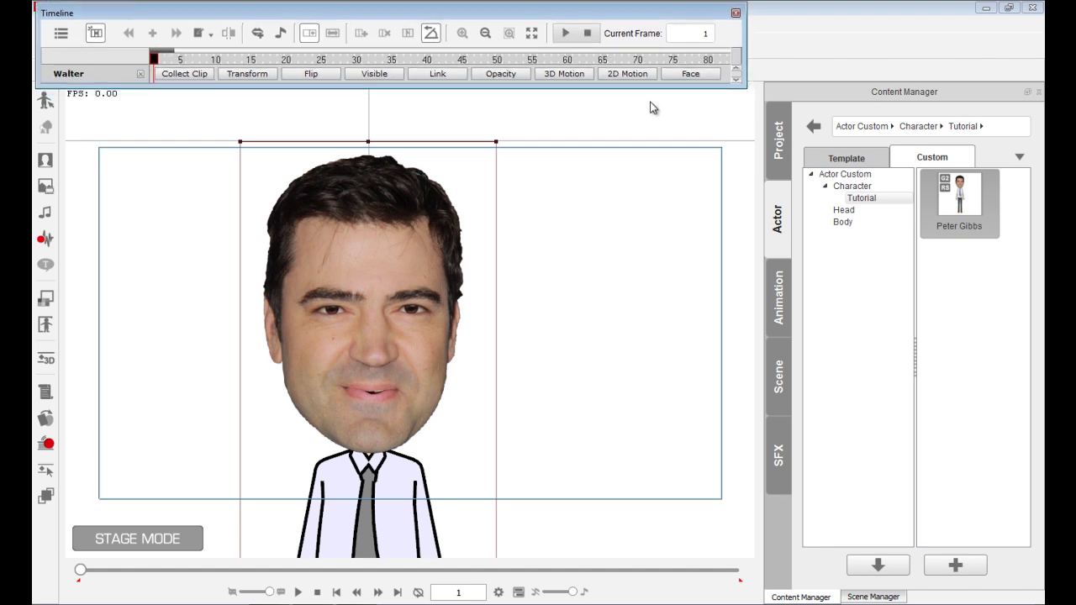
{"action": "left_click", "coordinate": [743, 81]}
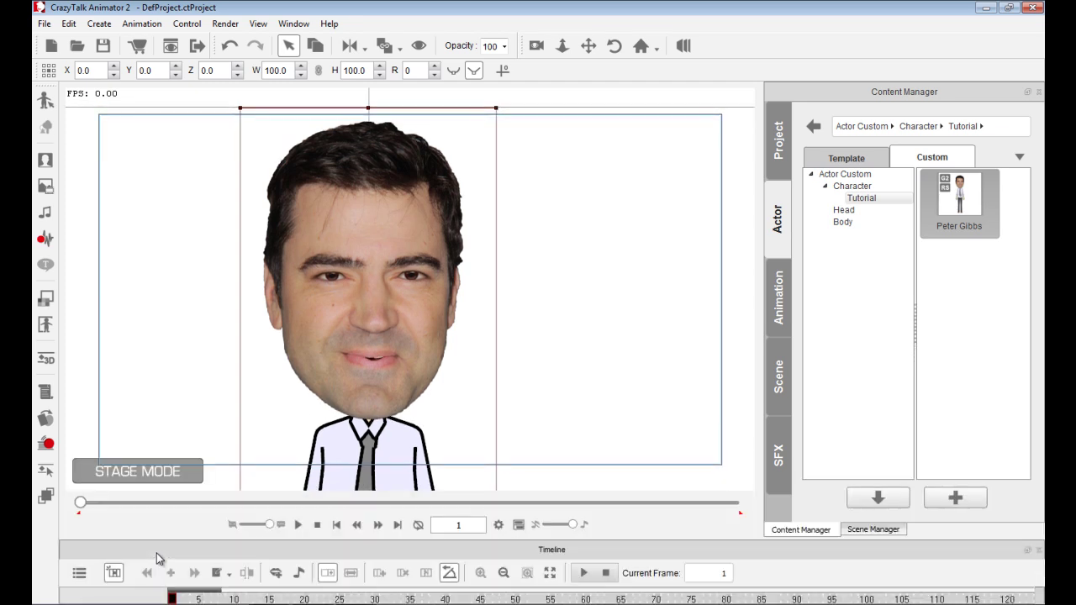
{"action": "left_click_drag", "start_coordinate": [988, 556], "coordinate": [417, 54]}
{"action": "left_click_drag", "start_coordinate": [494, 55], "coordinate": [489, 48]}
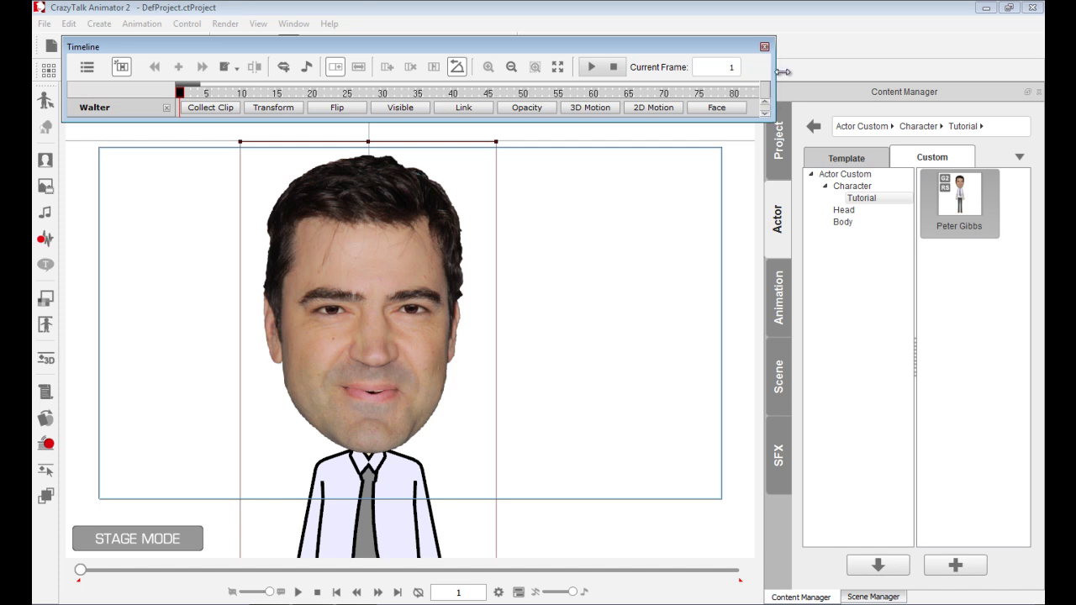
{"action": "left_click_drag", "start_coordinate": [770, 74], "coordinate": [930, 73]}
{"action": "left_click_drag", "start_coordinate": [595, 52], "coordinate": [581, 26]}
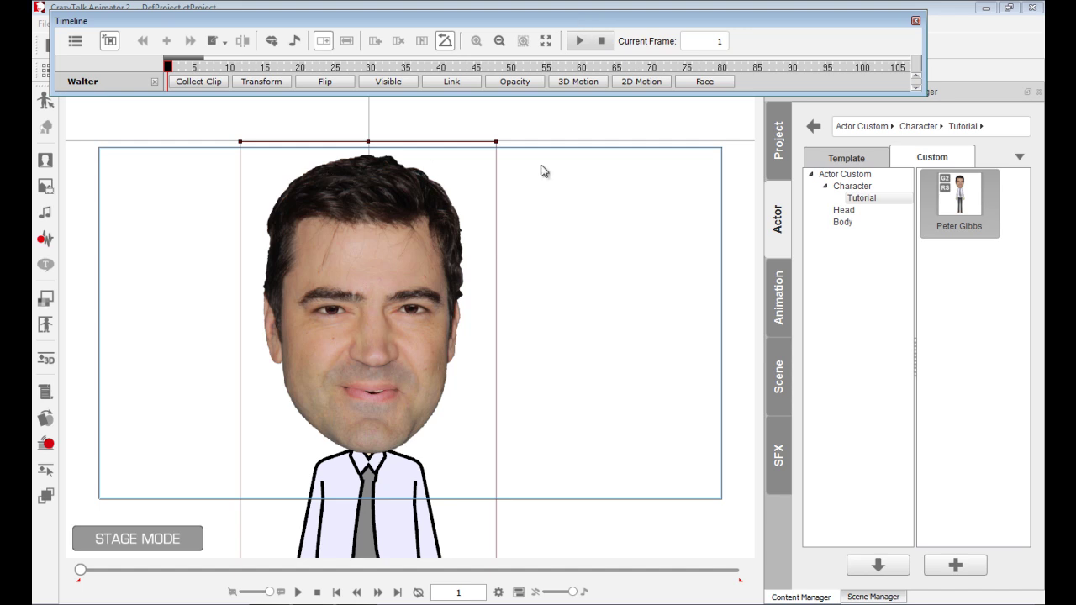
Show Walter's face tracks and zoom the timeline out to see the whole voice clip
{"action": "left_click", "coordinate": [706, 83]}
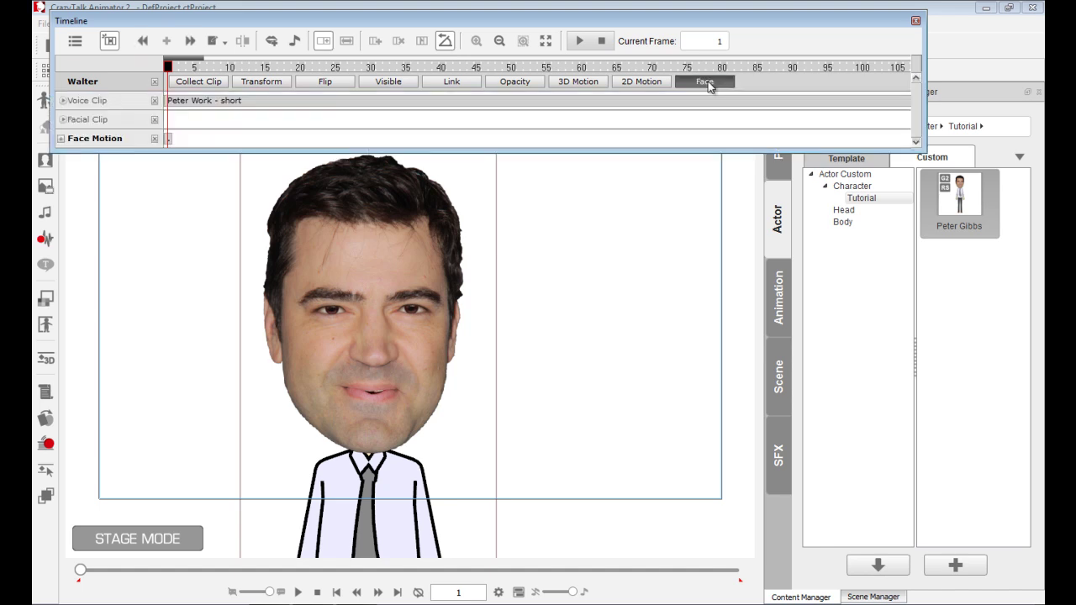
{"action": "left_click", "coordinate": [223, 101]}
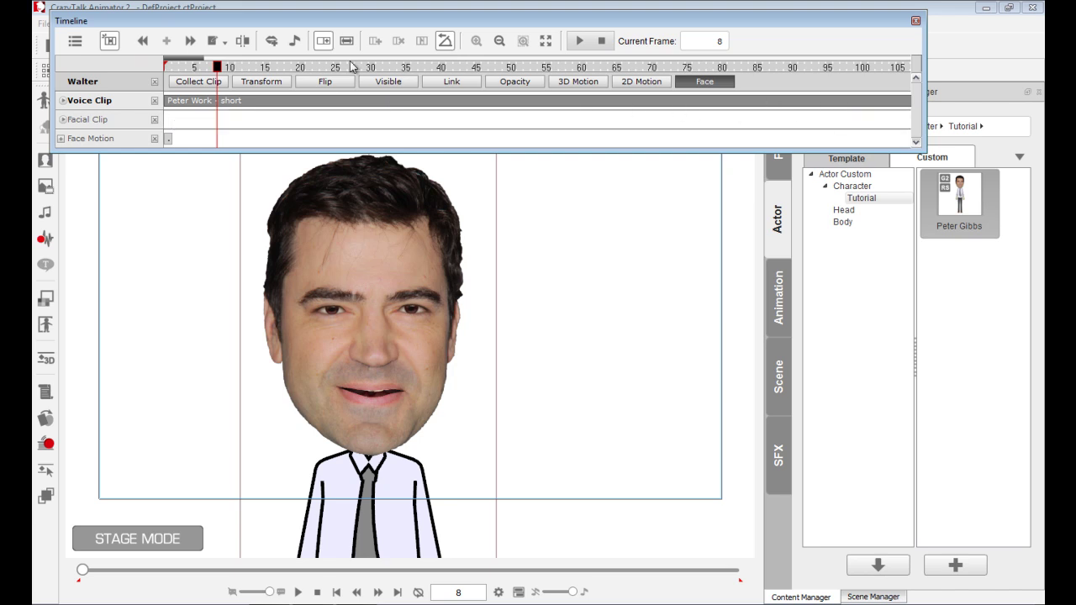
{"action": "left_click", "coordinate": [500, 42]}
{"action": "left_click", "coordinate": [500, 42]}
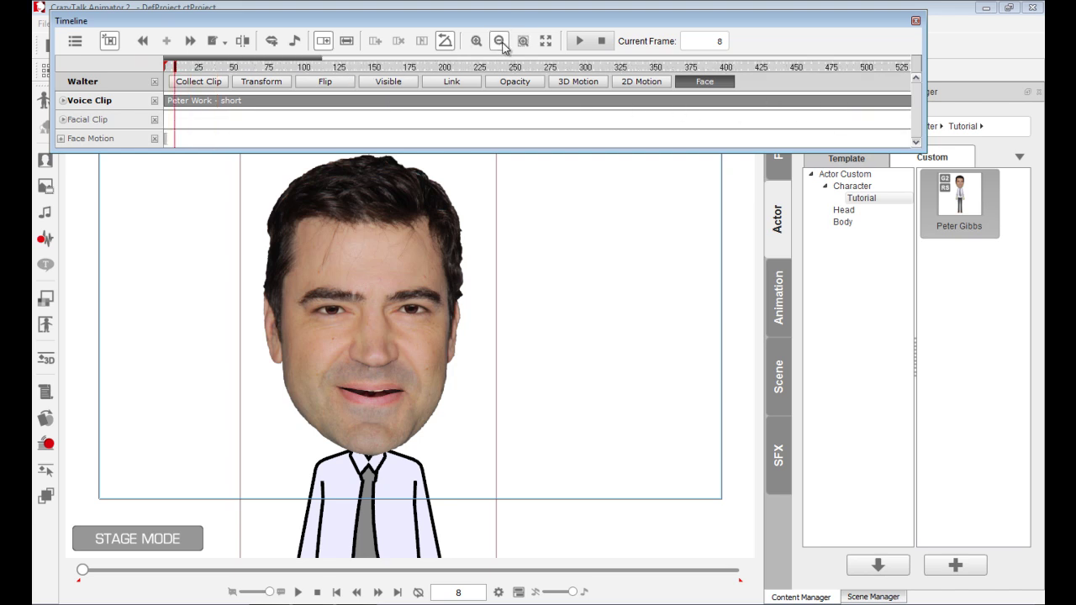
{"action": "left_click", "coordinate": [500, 42]}
{"action": "left_click", "coordinate": [372, 101]}
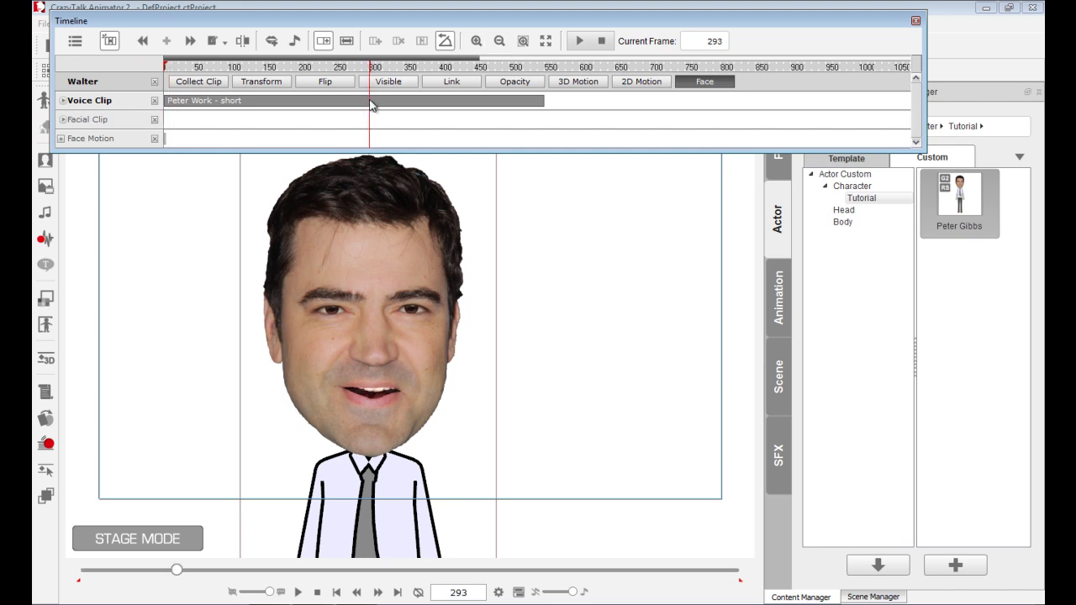
Slide the voice clip later and back to frame 0, then break it at frame 194
{"action": "left_click_drag", "start_coordinate": [295, 108], "coordinate": [428, 105]}
{"action": "left_click_drag", "start_coordinate": [514, 107], "coordinate": [363, 101]}
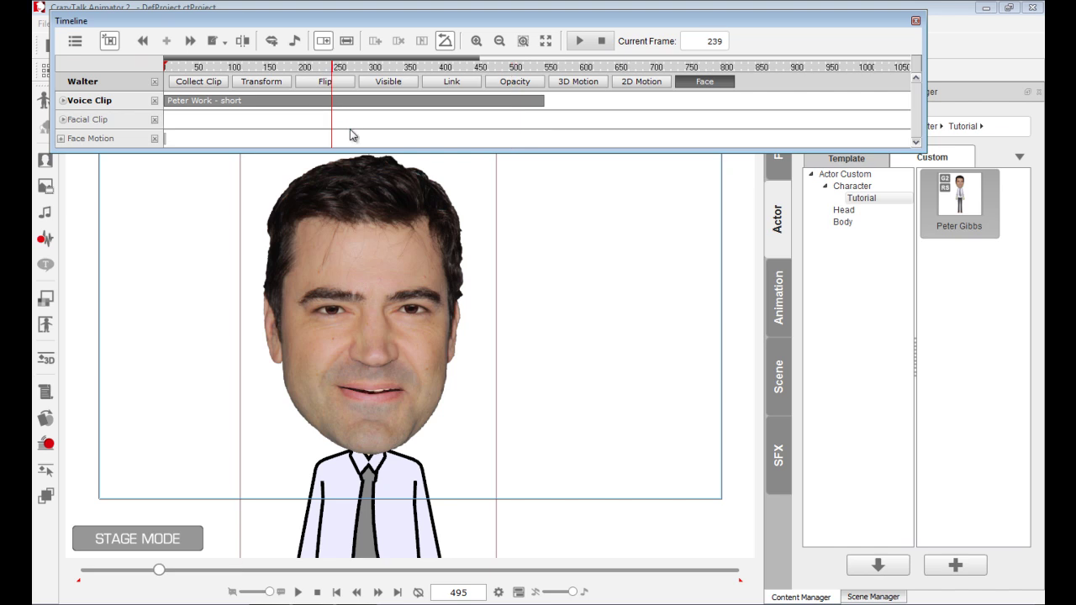
{"action": "left_click", "coordinate": [303, 104]}
{"action": "right_click", "coordinate": [303, 104]}
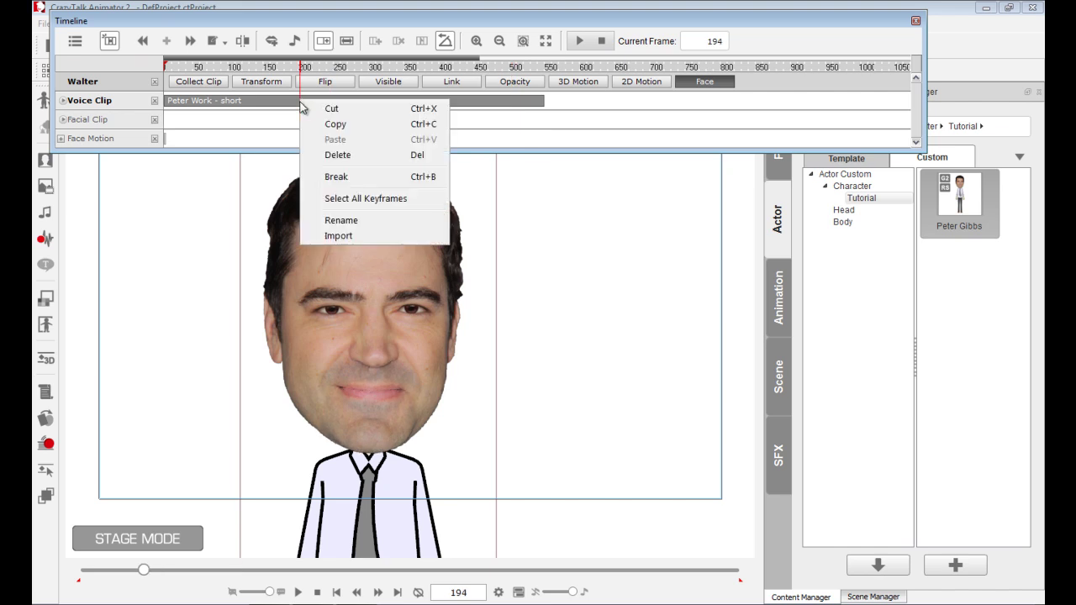
{"action": "left_click", "coordinate": [353, 177]}
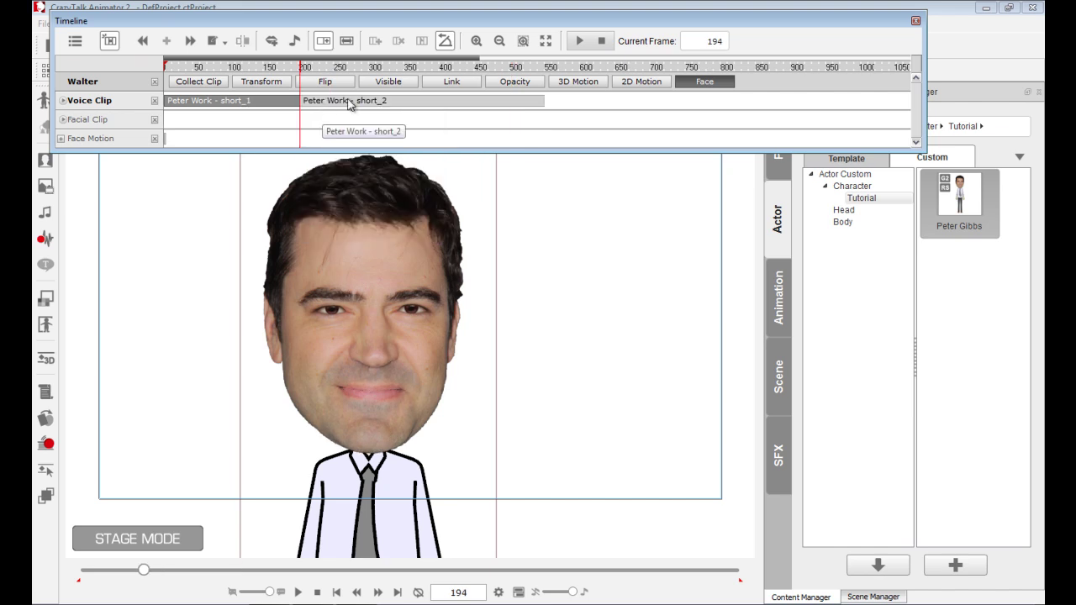
{"action": "left_click_drag", "start_coordinate": [350, 103], "coordinate": [366, 102]}
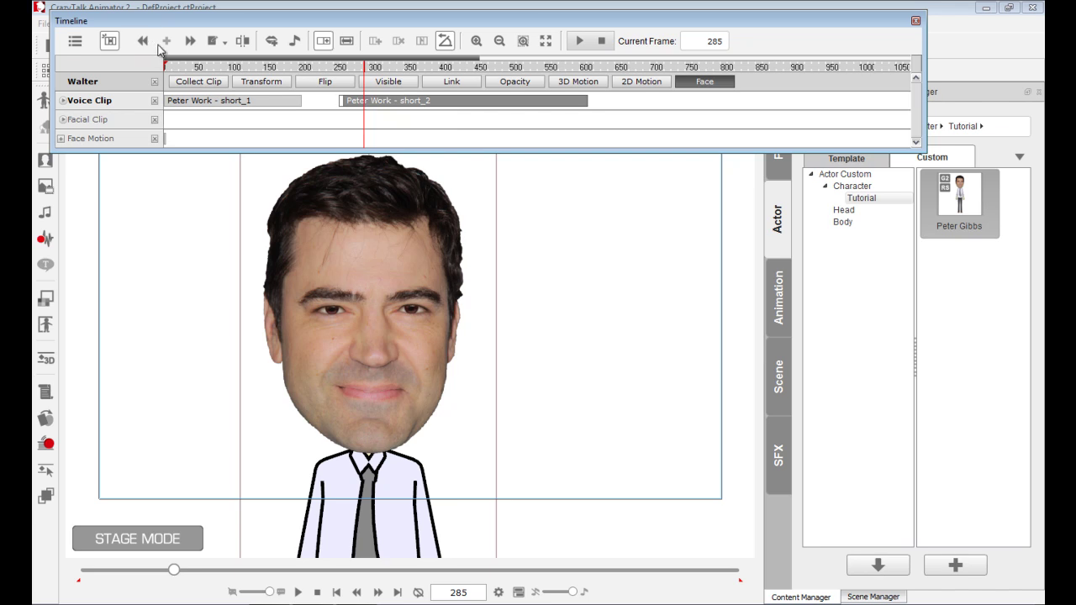
Undo the shift and the split so the Peter Work - short clip is whole again
{"action": "left_click_drag", "start_coordinate": [376, 24], "coordinate": [377, 99]}
{"action": "left_click", "coordinate": [228, 48]}
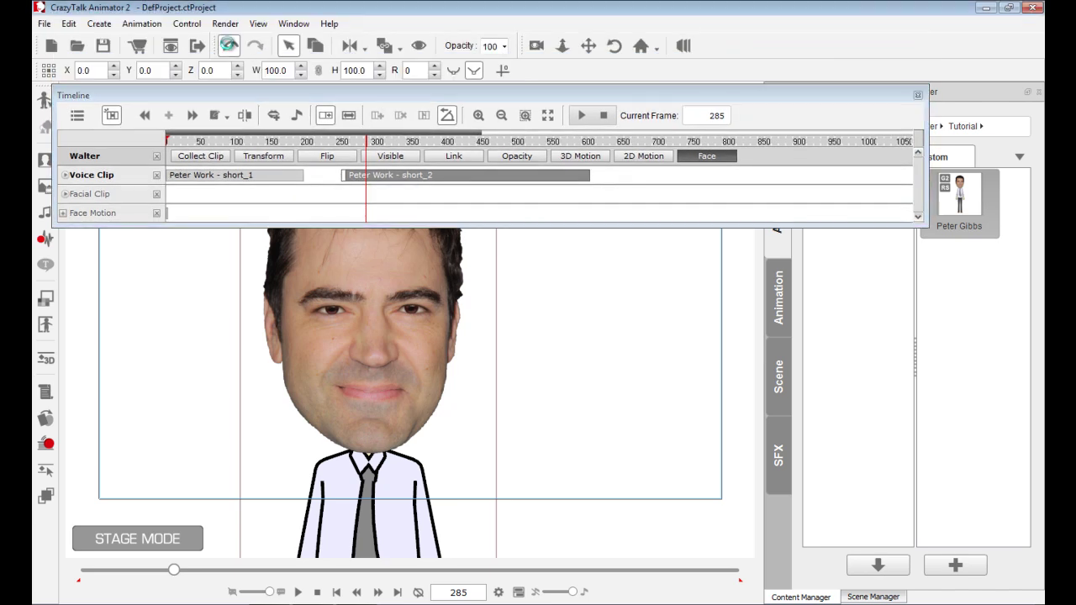
{"action": "left_click", "coordinate": [229, 48]}
{"action": "left_click", "coordinate": [229, 48]}
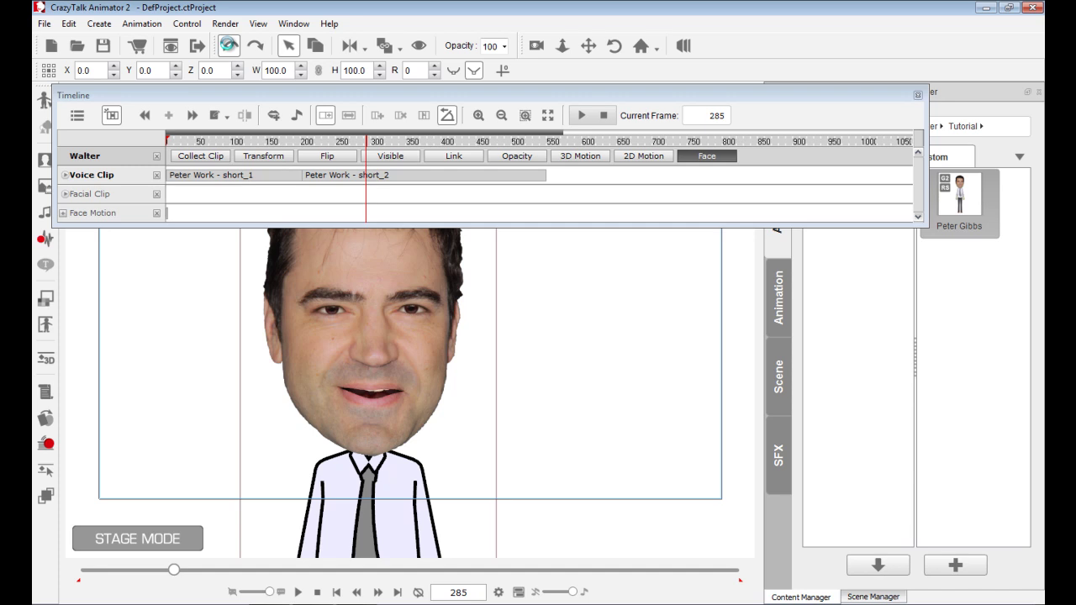
{"action": "left_click", "coordinate": [228, 46]}
{"action": "left_click_drag", "start_coordinate": [326, 89], "coordinate": [328, 21]}
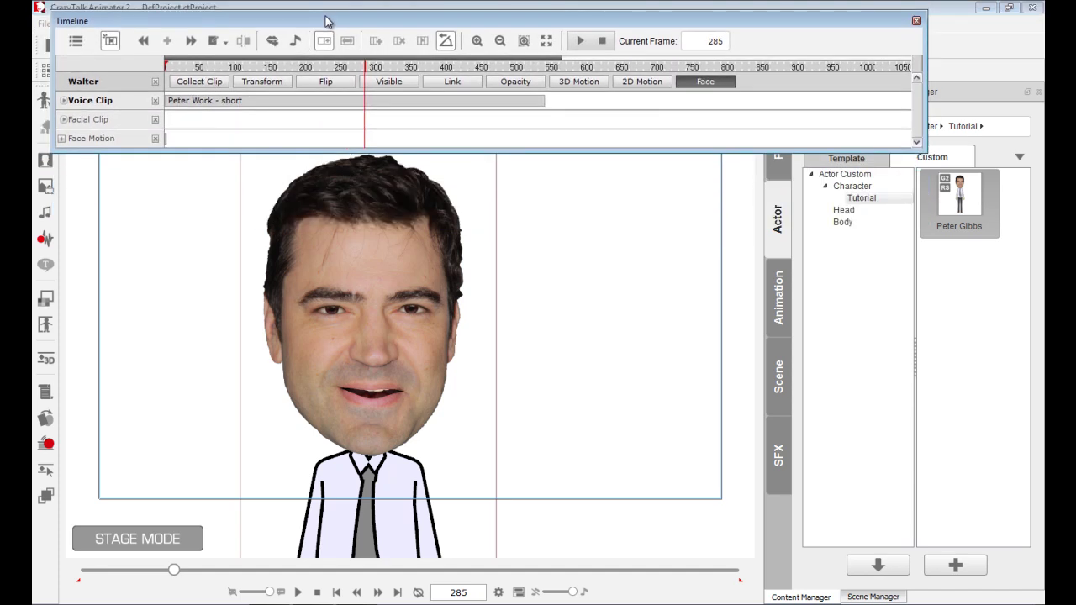
Expand the voice clip into waveform and Lips keys, zoom in twice and scroll back to frame 0
{"action": "left_click", "coordinate": [63, 101]}
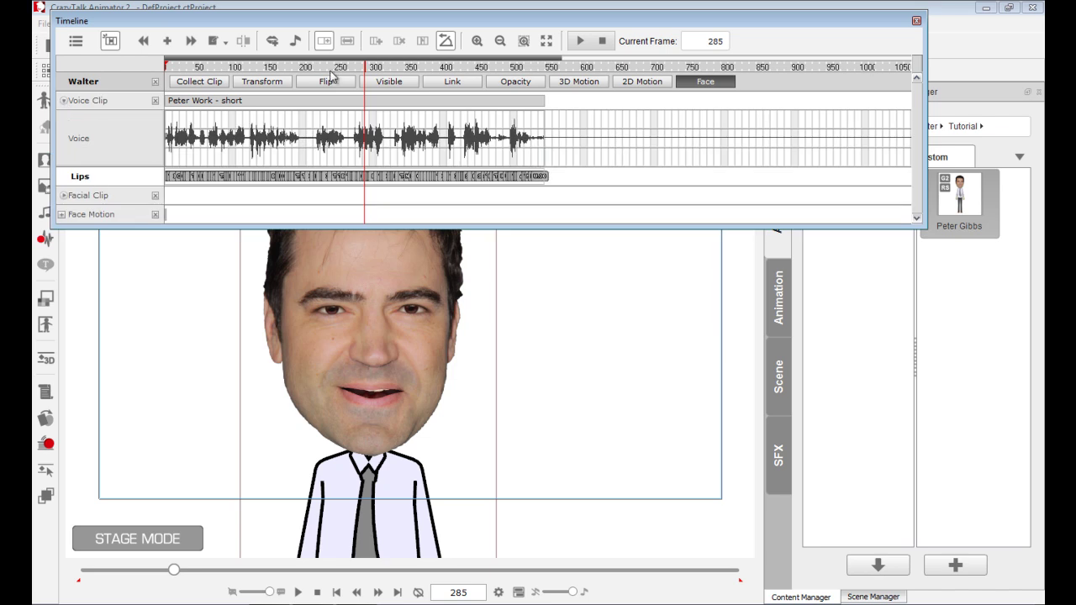
{"action": "left_click", "coordinate": [476, 40]}
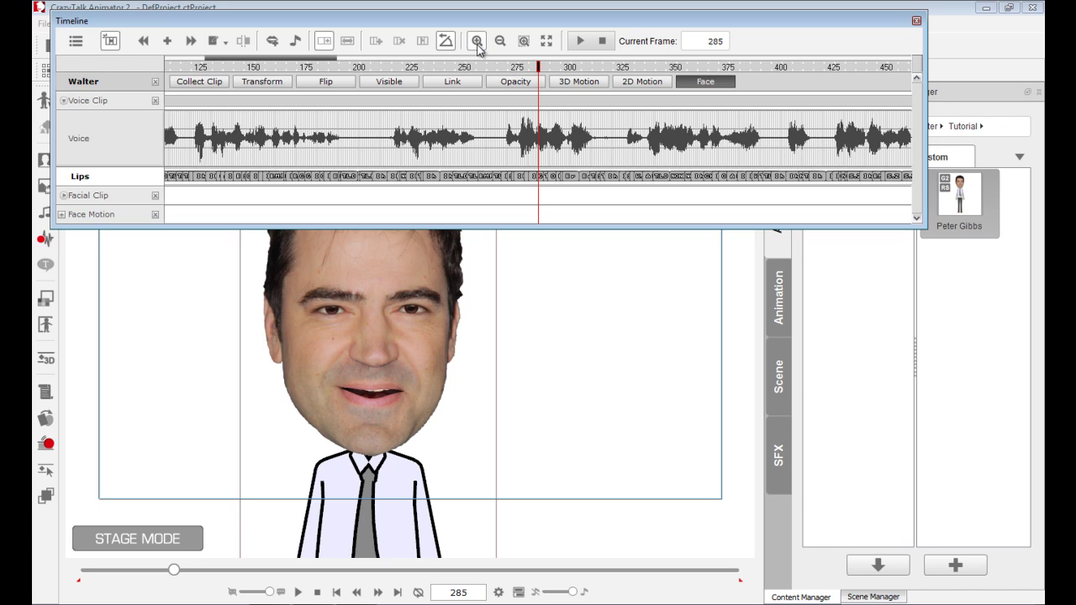
{"action": "left_click_drag", "start_coordinate": [284, 59], "coordinate": [231, 60]}
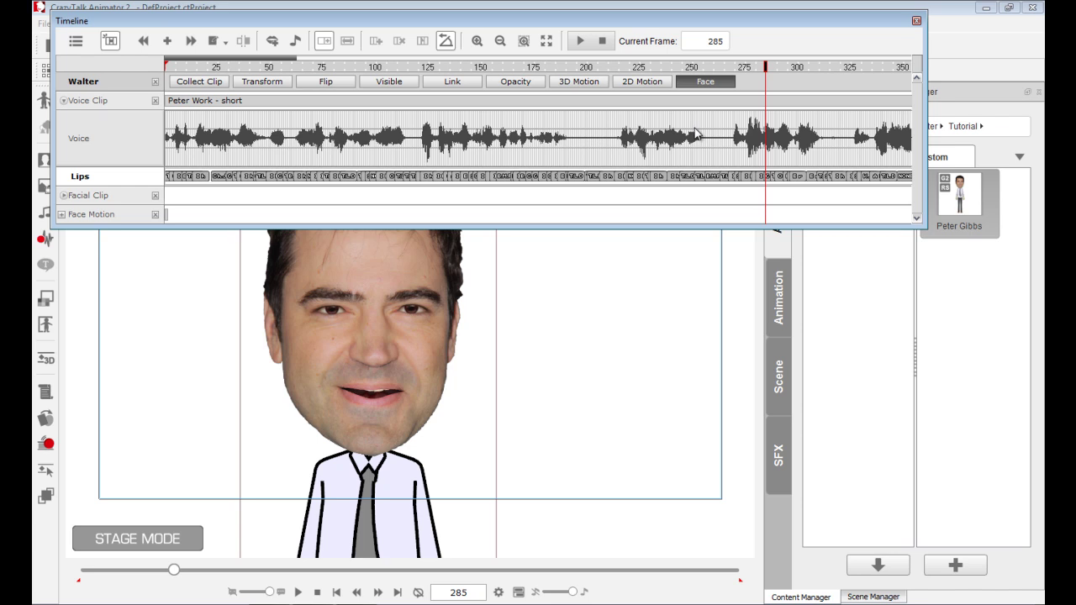
{"action": "left_click", "coordinate": [476, 40]}
{"action": "left_click_drag", "start_coordinate": [297, 60], "coordinate": [209, 65]}
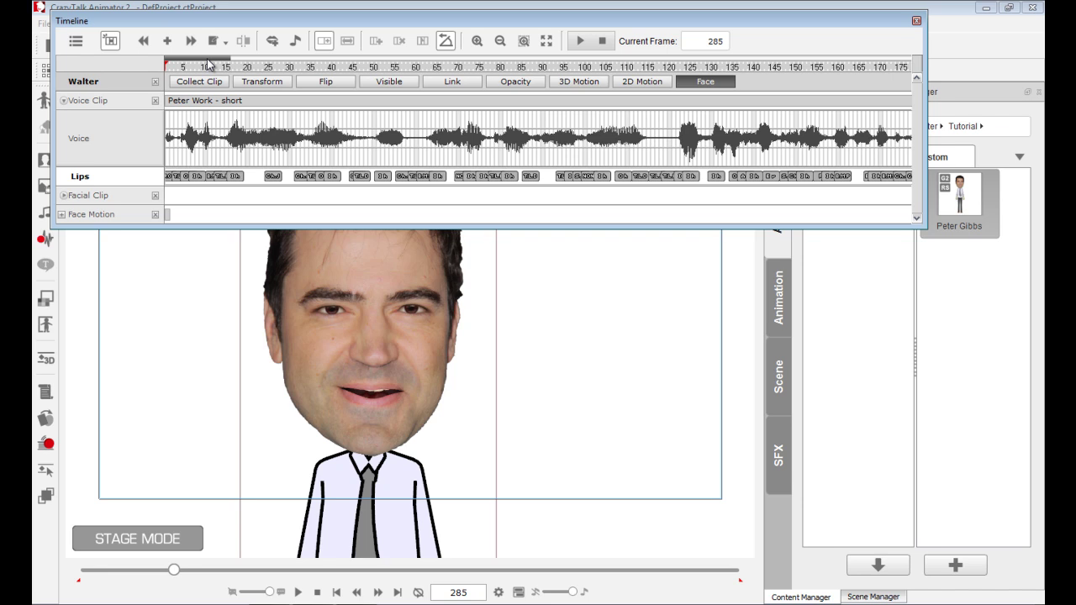
Step through the opening frames and inspect each lip key's mouth shape up to frame 73
{"action": "left_click", "coordinate": [178, 67]}
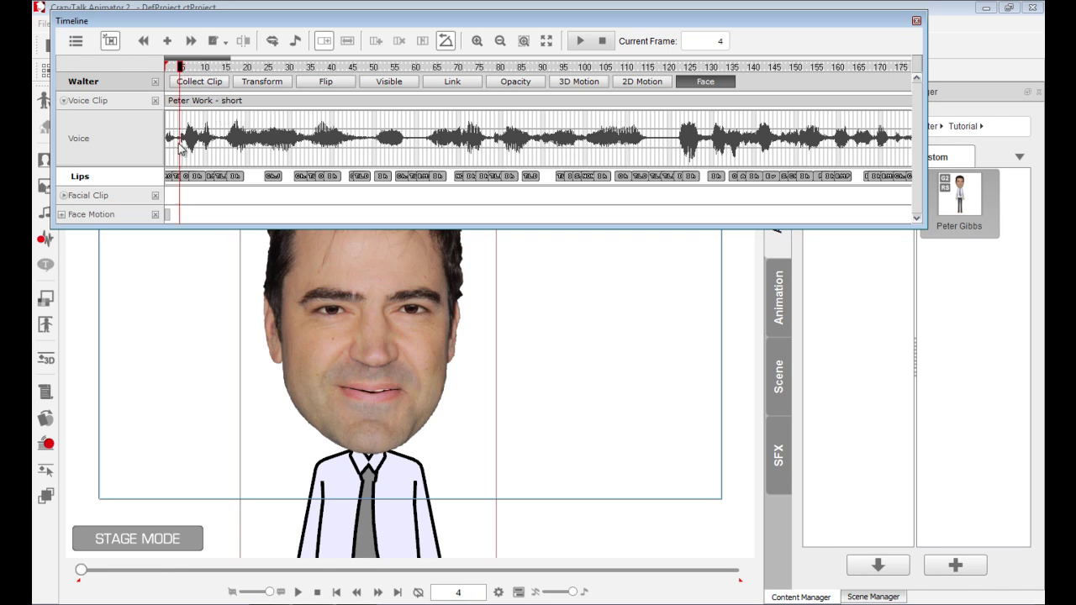
{"action": "left_click_drag", "start_coordinate": [180, 71], "coordinate": [273, 88]}
{"action": "left_click", "coordinate": [273, 176]}
{"action": "left_click", "coordinate": [302, 176]}
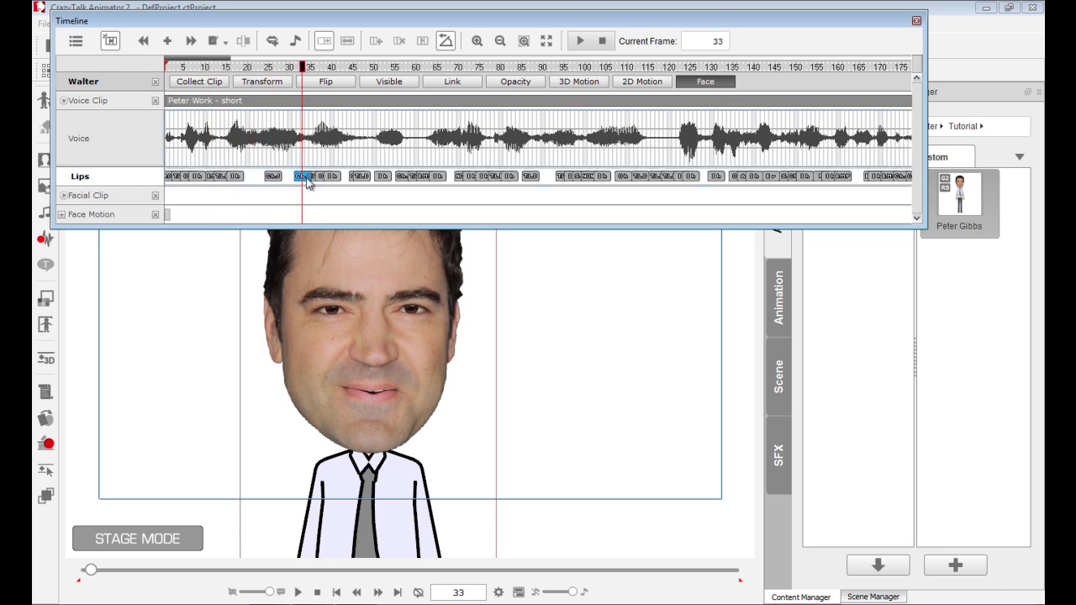
{"action": "left_click", "coordinate": [332, 176]}
{"action": "left_click", "coordinate": [359, 176]}
{"action": "left_click", "coordinate": [406, 176]}
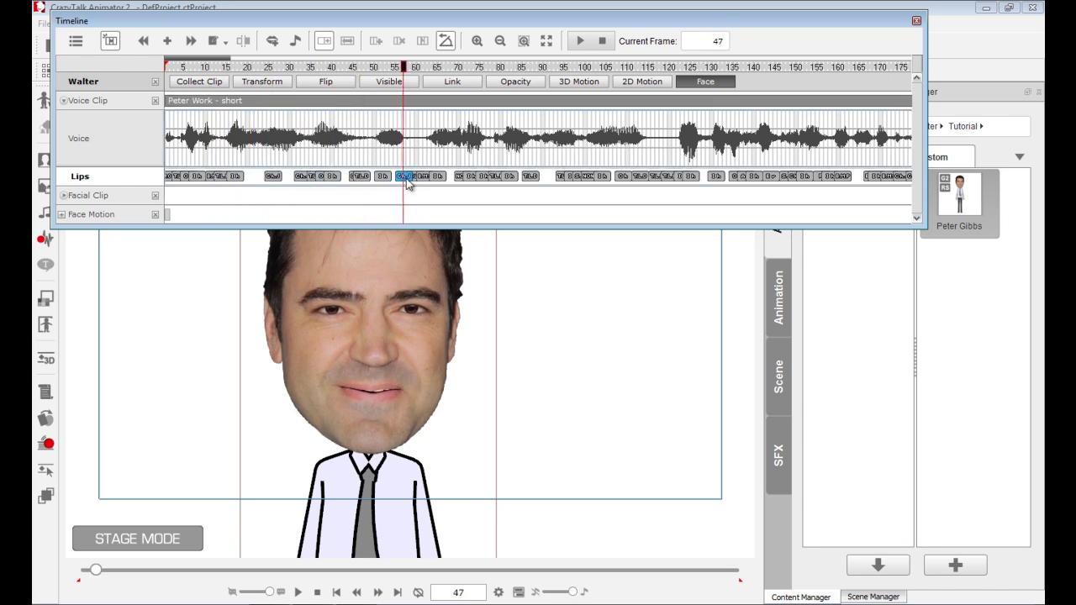
{"action": "left_click", "coordinate": [437, 176]}
{"action": "left_click", "coordinate": [470, 175]}
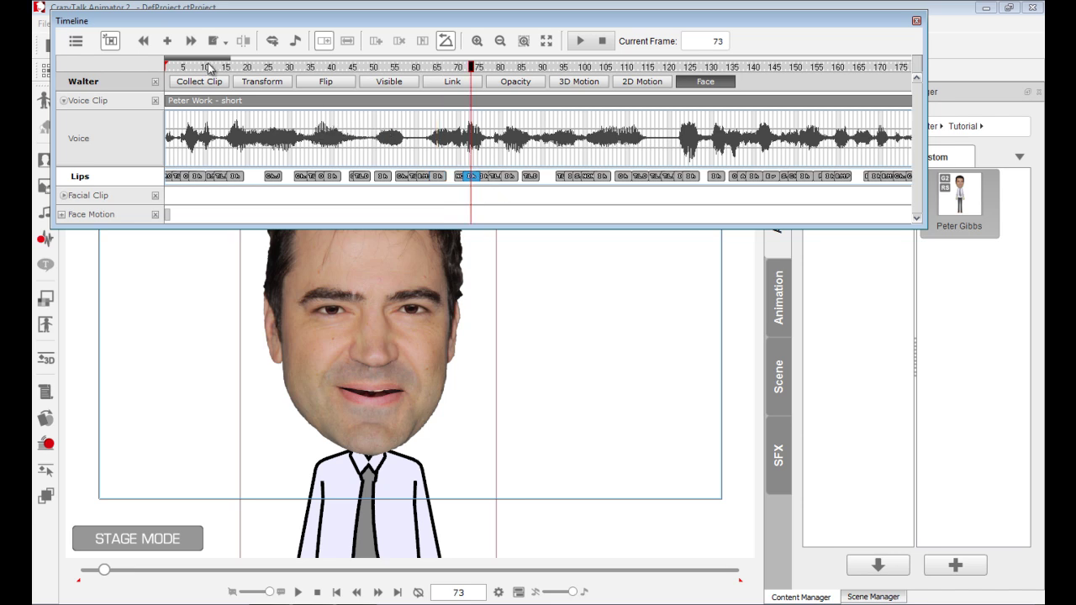
Play the lip-sync from frame 10 to 202, then zoom in and scrub back to frame 175
{"action": "left_click", "coordinate": [205, 67]}
{"action": "left_click", "coordinate": [578, 42]}
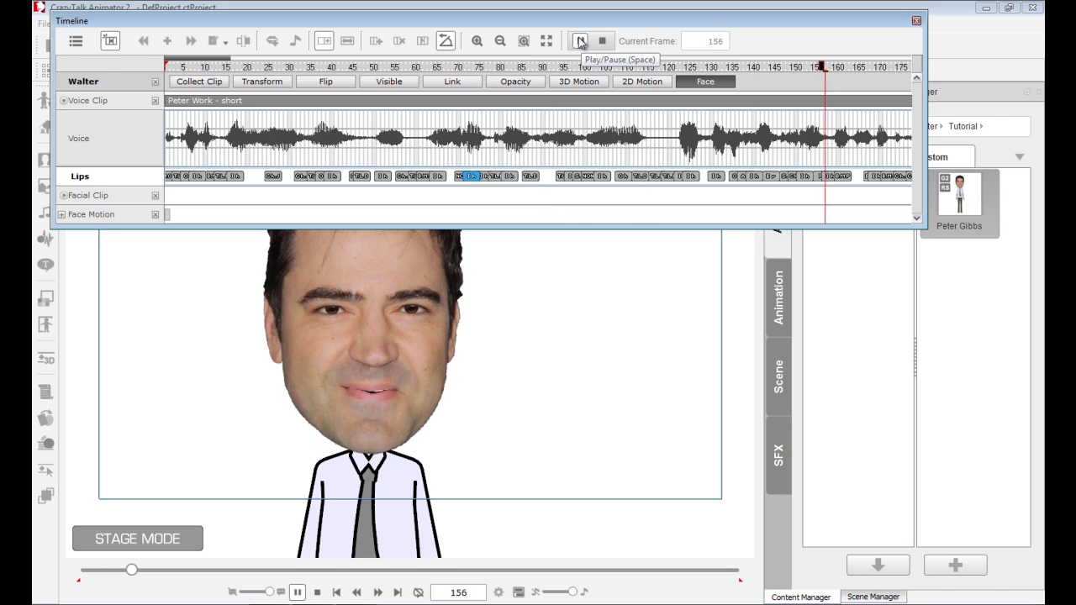
{"action": "left_click", "coordinate": [580, 42]}
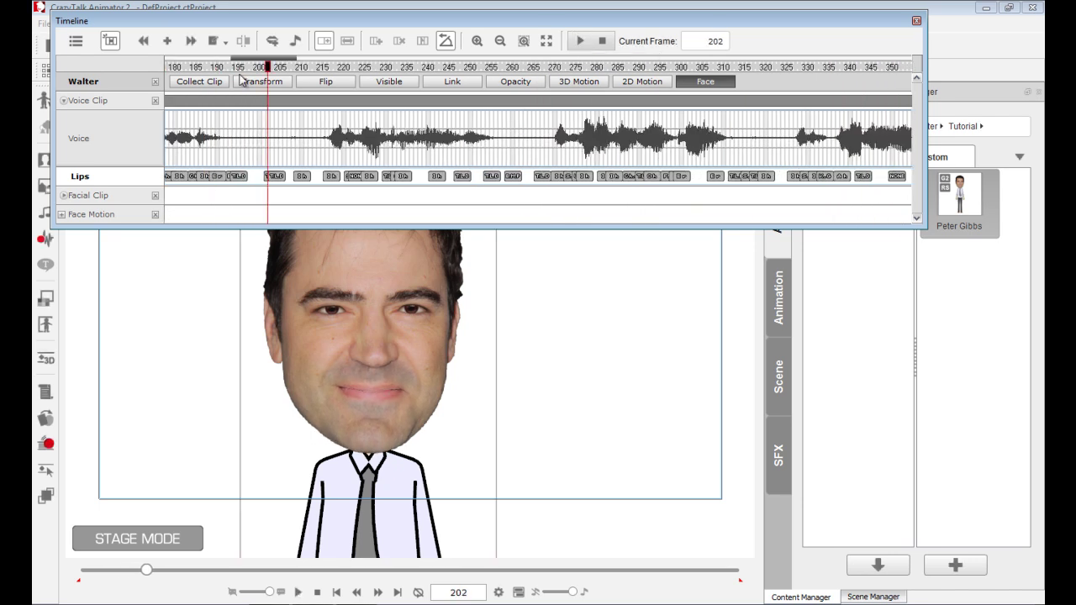
{"action": "left_click_drag", "start_coordinate": [258, 63], "coordinate": [236, 64]}
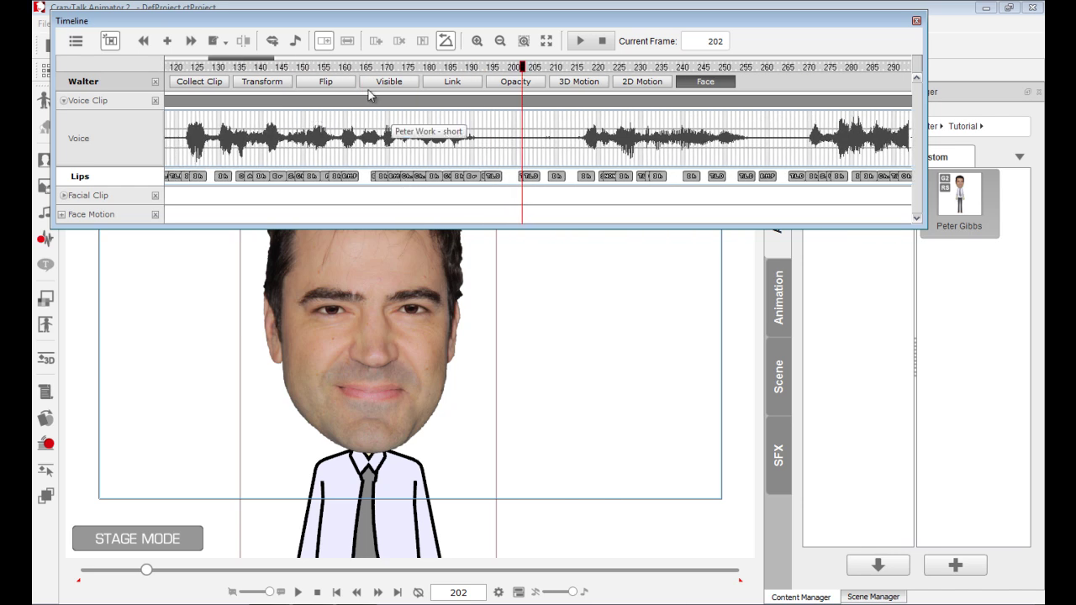
{"action": "left_click", "coordinate": [477, 40]}
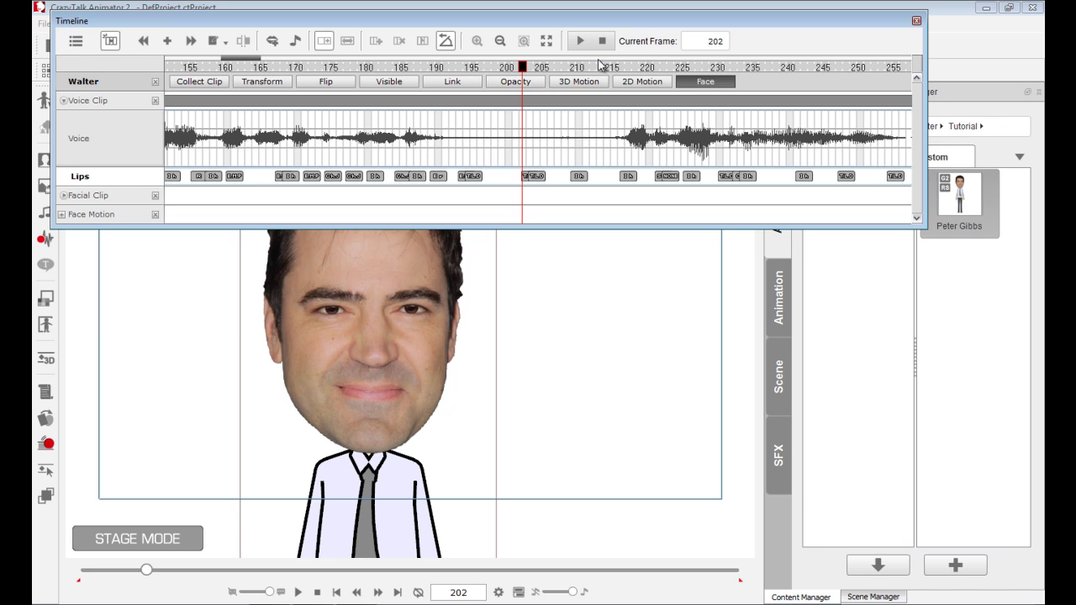
{"action": "mouse_move", "coordinate": [326, 67]}
{"action": "left_mouse_down"}
{"action": "mouse_move", "coordinate": [318, 70]}
{"action": "mouse_move", "coordinate": [333, 71]}
{"action": "left_mouse_up"}
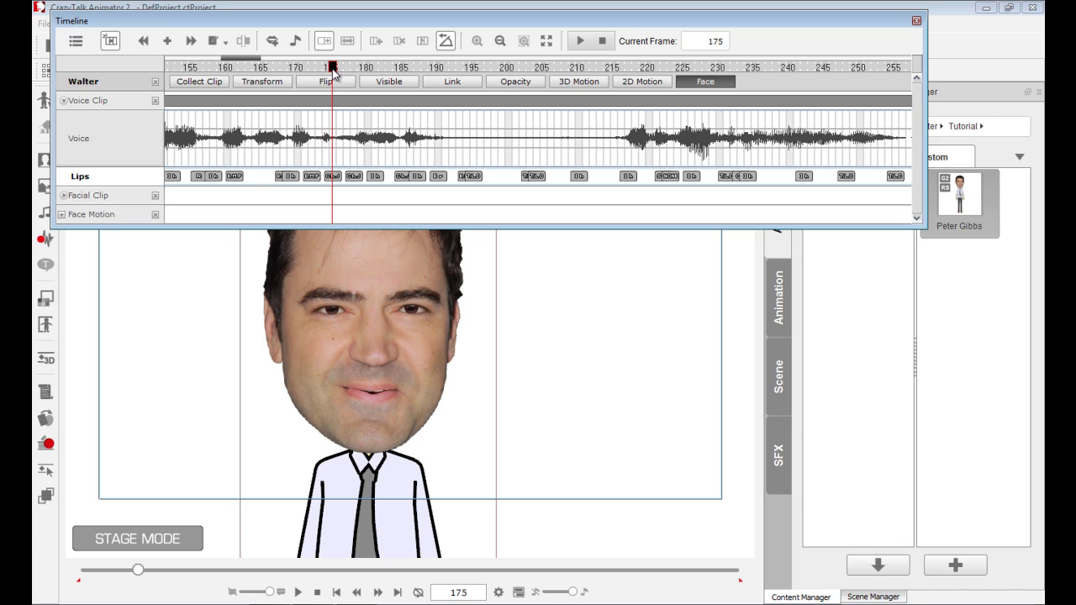
Replay the lip-sync around frames 212–216 to check the mouth movement
{"action": "left_click", "coordinate": [606, 103]}
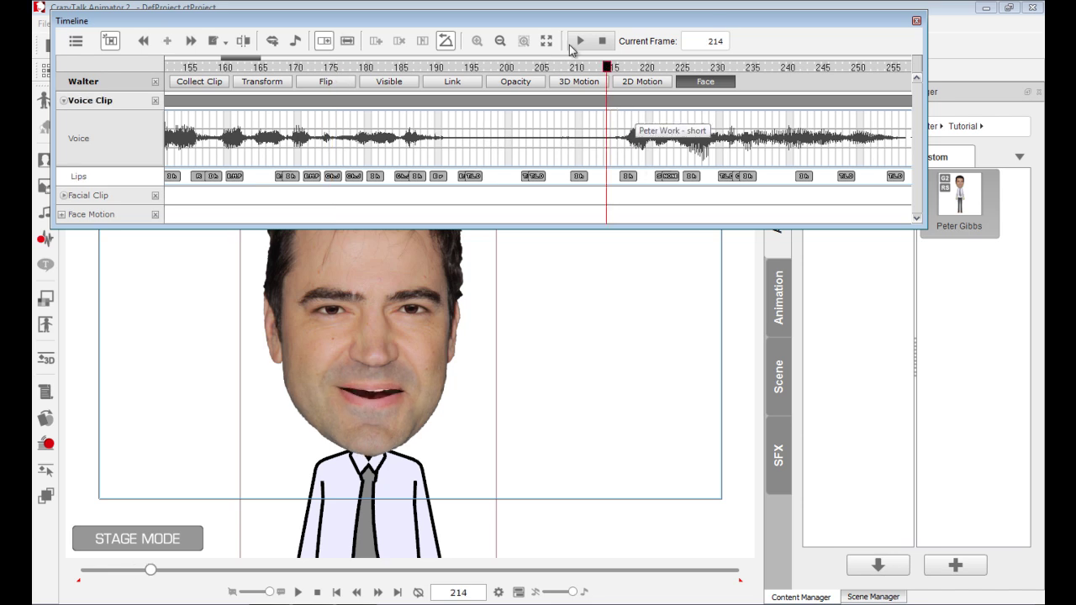
{"action": "mouse_move", "coordinate": [608, 68]}
{"action": "left_mouse_down"}
{"action": "mouse_move", "coordinate": [629, 69]}
{"action": "mouse_move", "coordinate": [595, 74]}
{"action": "left_mouse_up"}
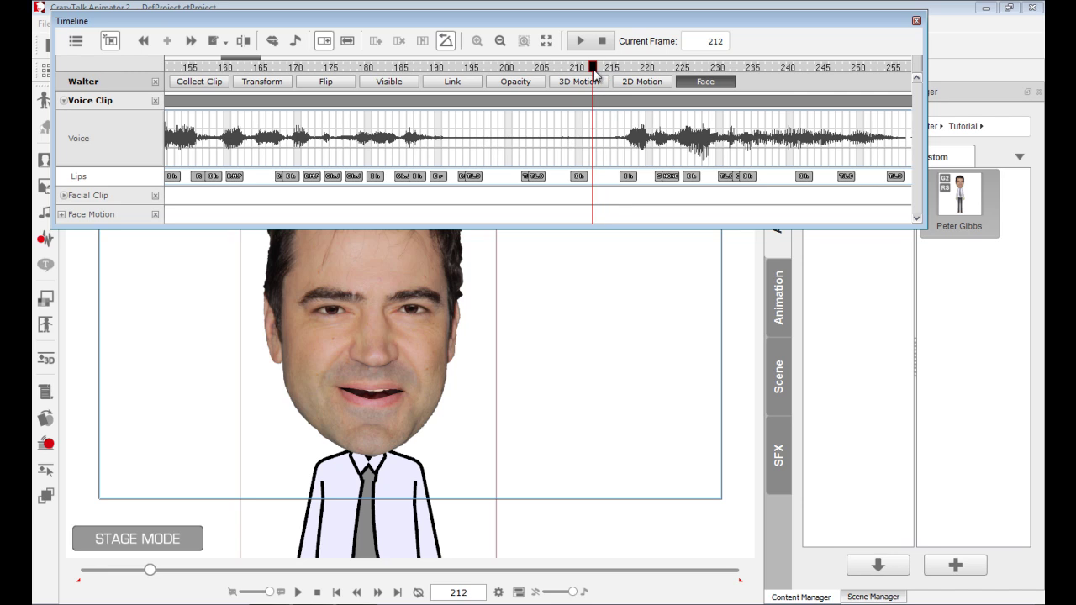
{"action": "left_click", "coordinate": [580, 41]}
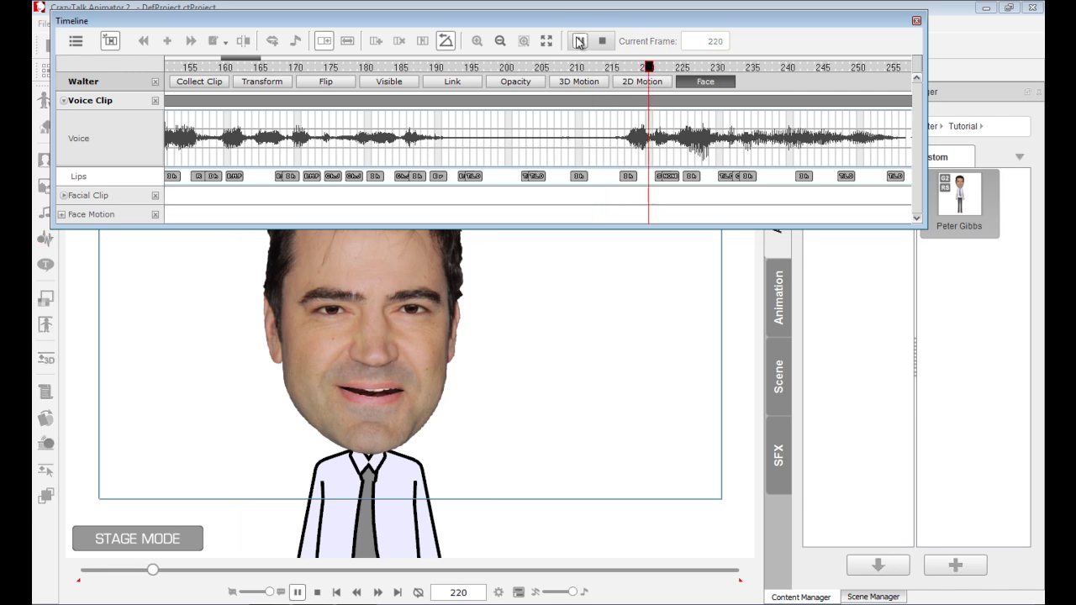
{"action": "left_click", "coordinate": [607, 102]}
{"action": "left_click", "coordinate": [578, 41]}
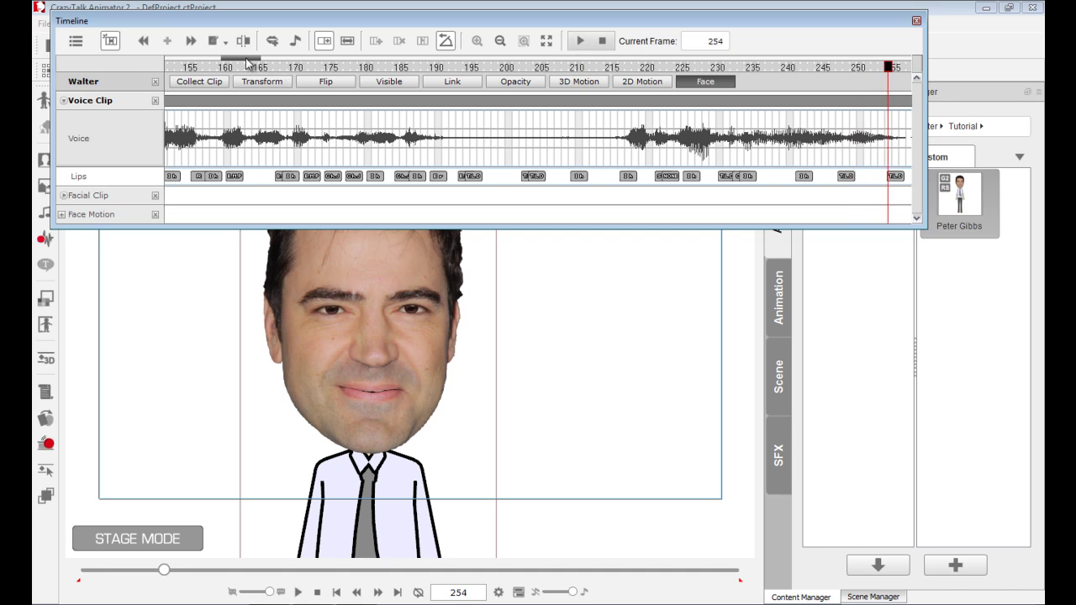
{"action": "left_click_drag", "start_coordinate": [246, 65], "coordinate": [265, 66]}
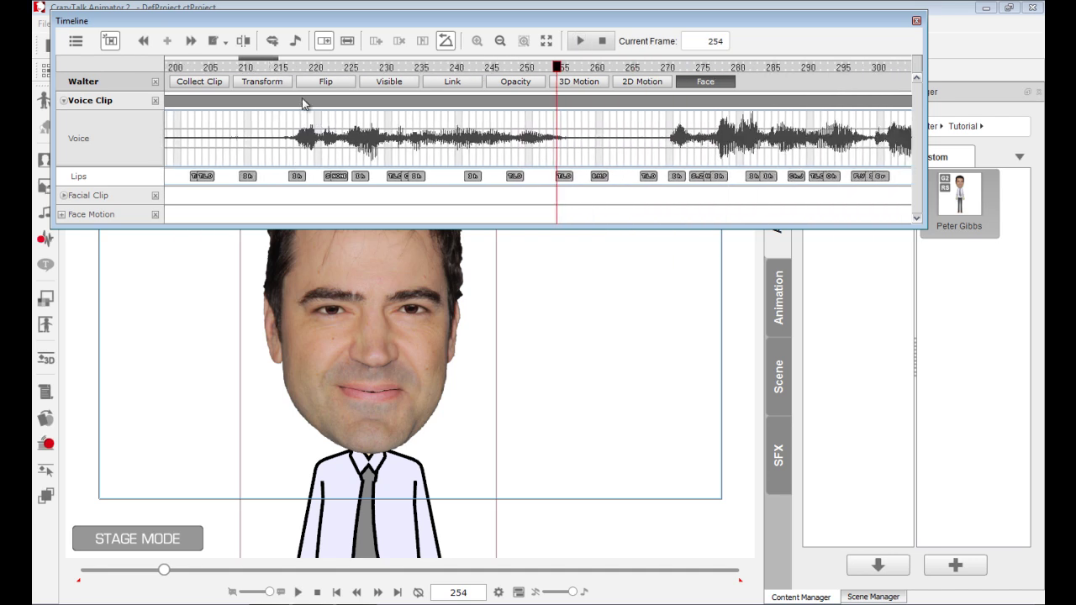
{"action": "left_click", "coordinate": [290, 102]}
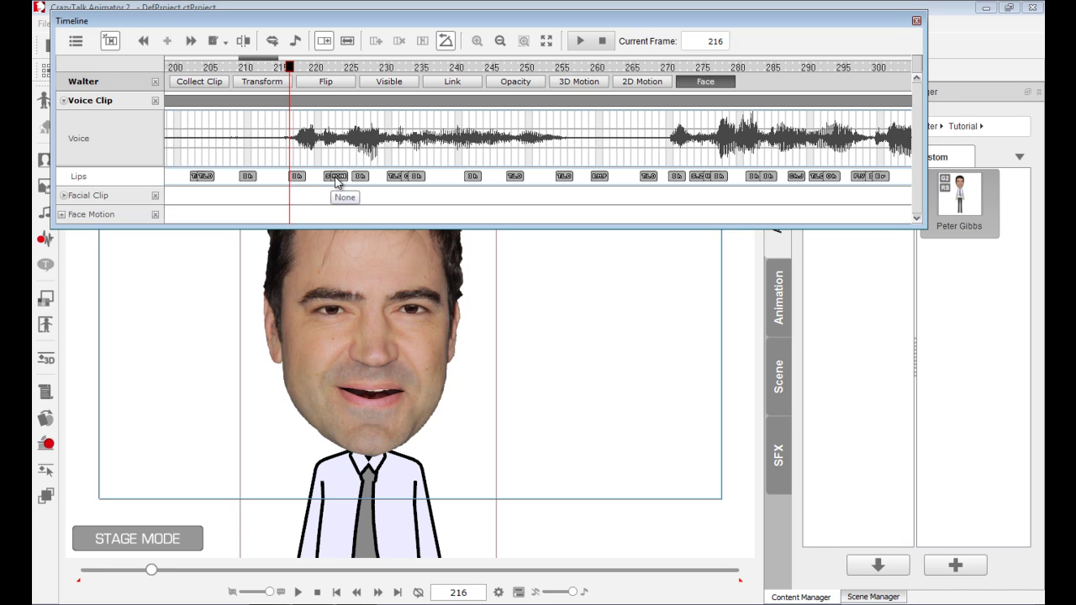
Inspect the Ih key at frame 217 and the None key at 222, then replay from frame 215
{"action": "left_click", "coordinate": [296, 177]}
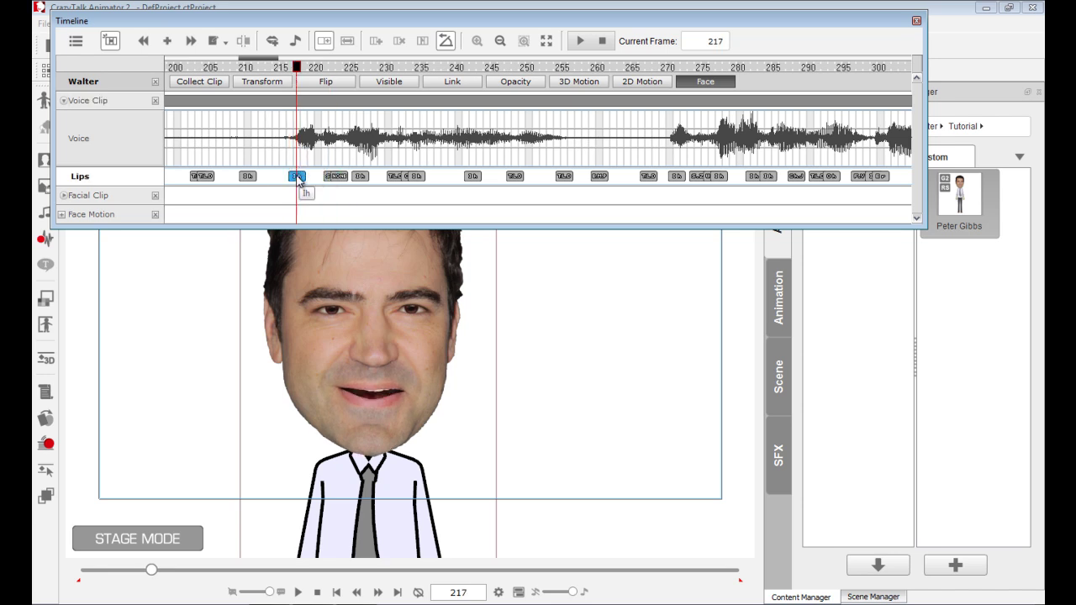
{"action": "left_click", "coordinate": [334, 176]}
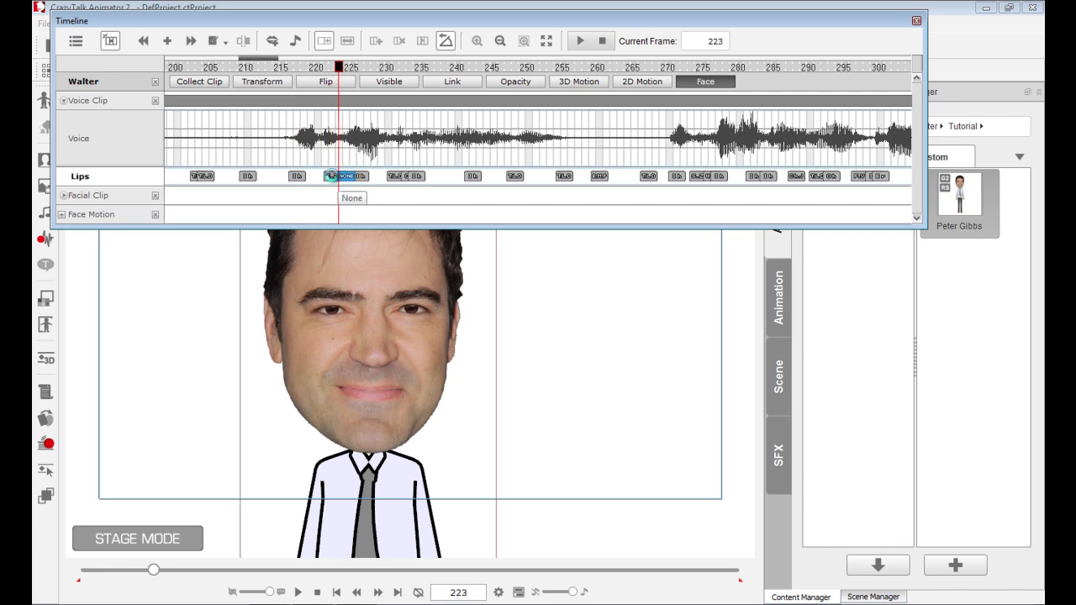
{"action": "left_click", "coordinate": [328, 178]}
{"action": "left_click", "coordinate": [274, 69]}
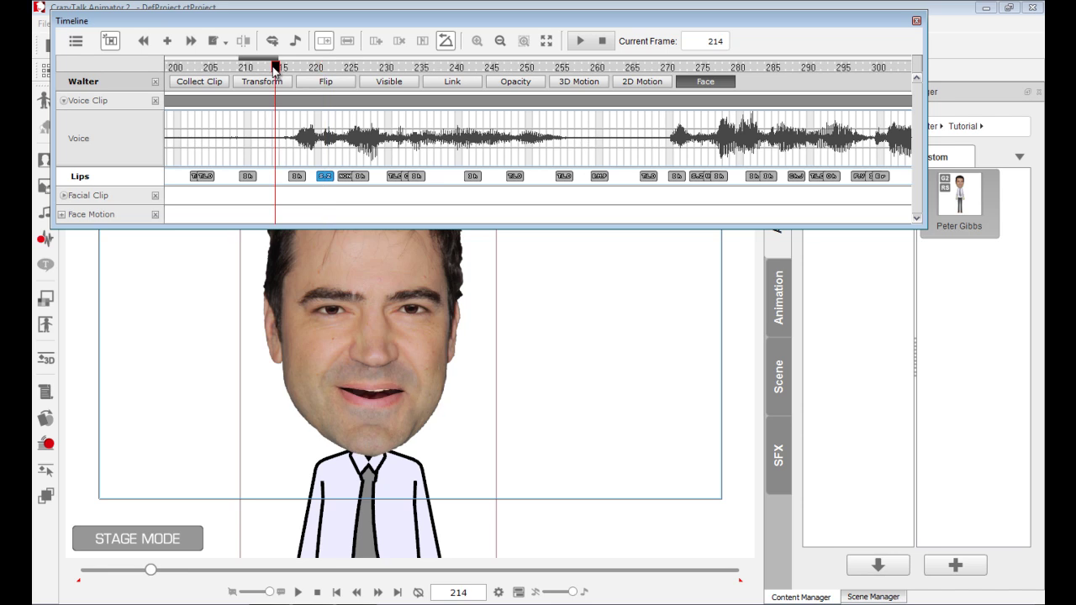
{"action": "left_click", "coordinate": [298, 178]}
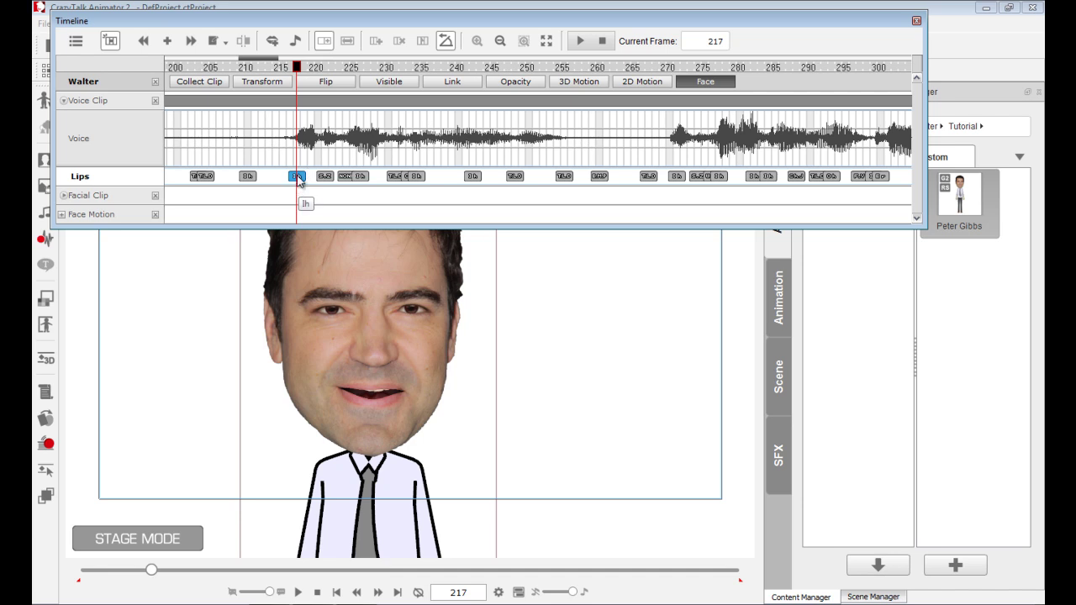
{"action": "left_click", "coordinate": [284, 70]}
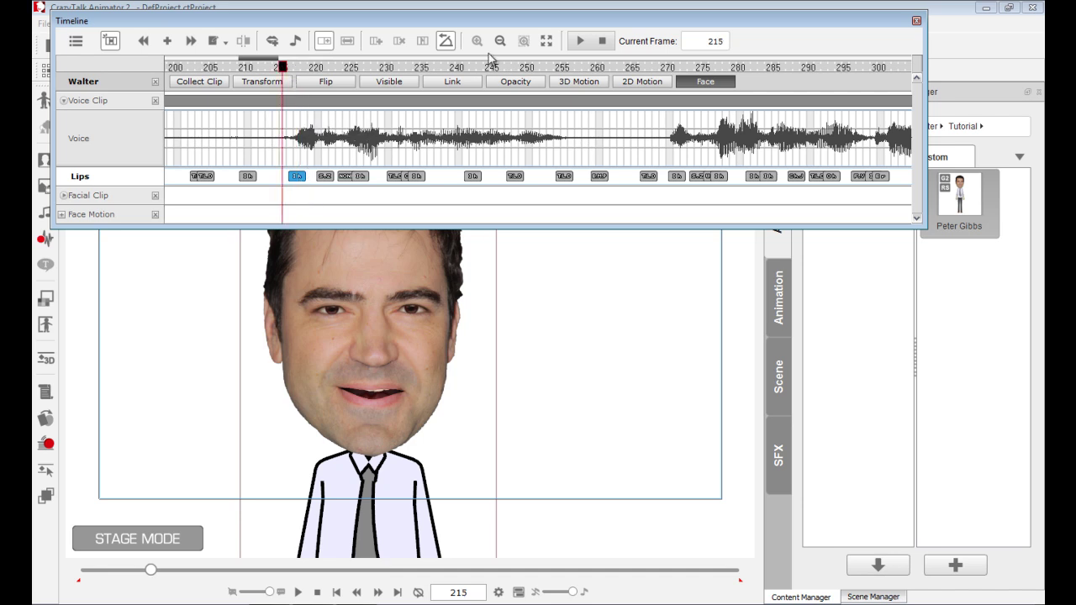
{"action": "left_click", "coordinate": [572, 42]}
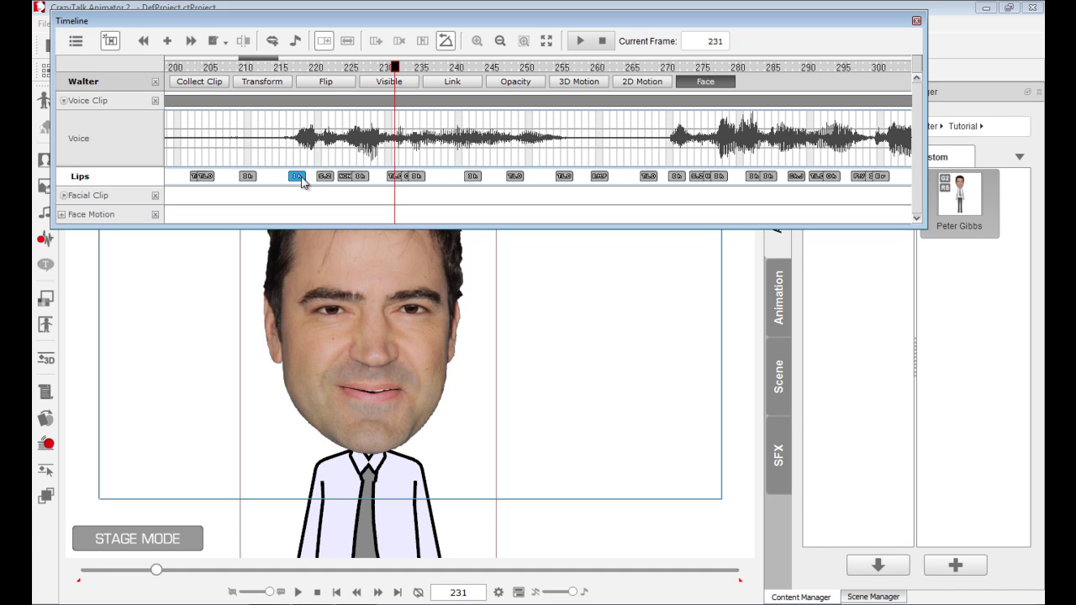
Shift the None lip key one frame later to frame 224
{"action": "left_click", "coordinate": [336, 176]}
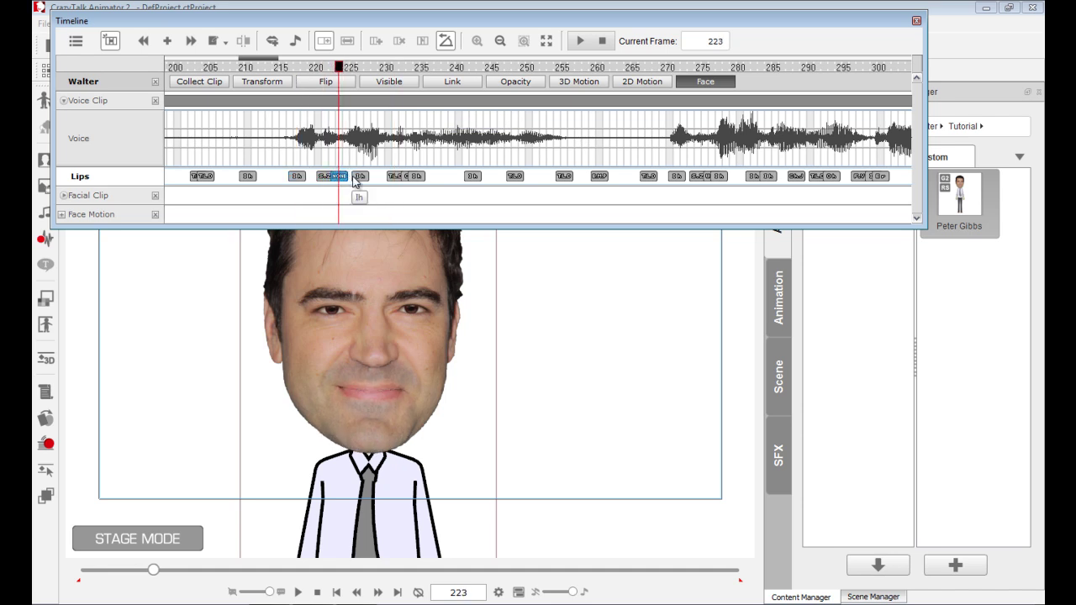
{"action": "left_click_drag", "start_coordinate": [358, 181], "coordinate": [355, 184]}
{"action": "left_click", "coordinate": [348, 179]}
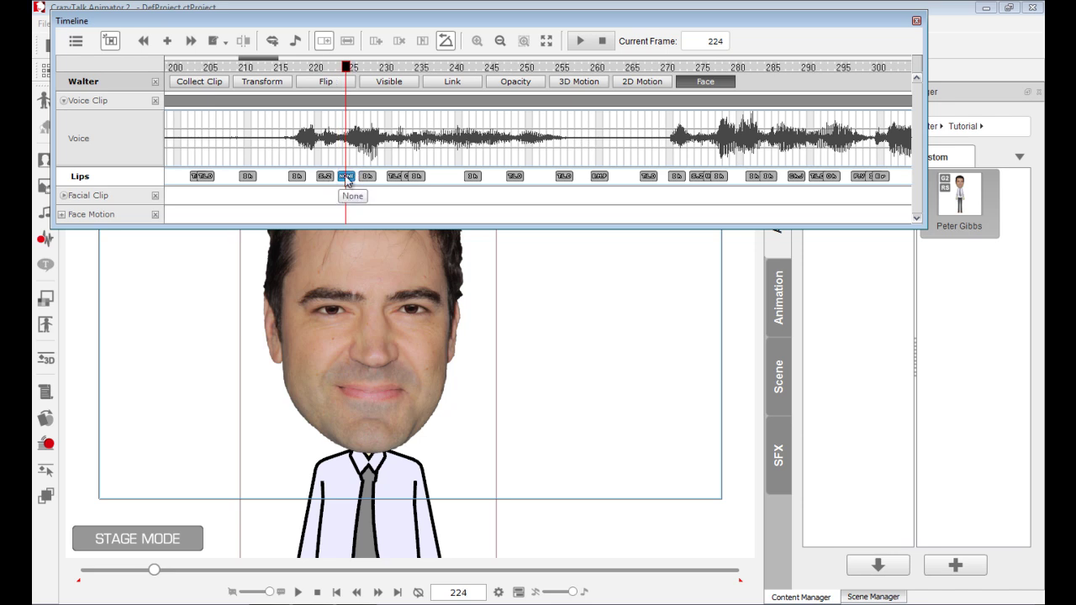
Delete the None lip key at frame 224 and open the Lips Editor
{"action": "right_click", "coordinate": [347, 178]}
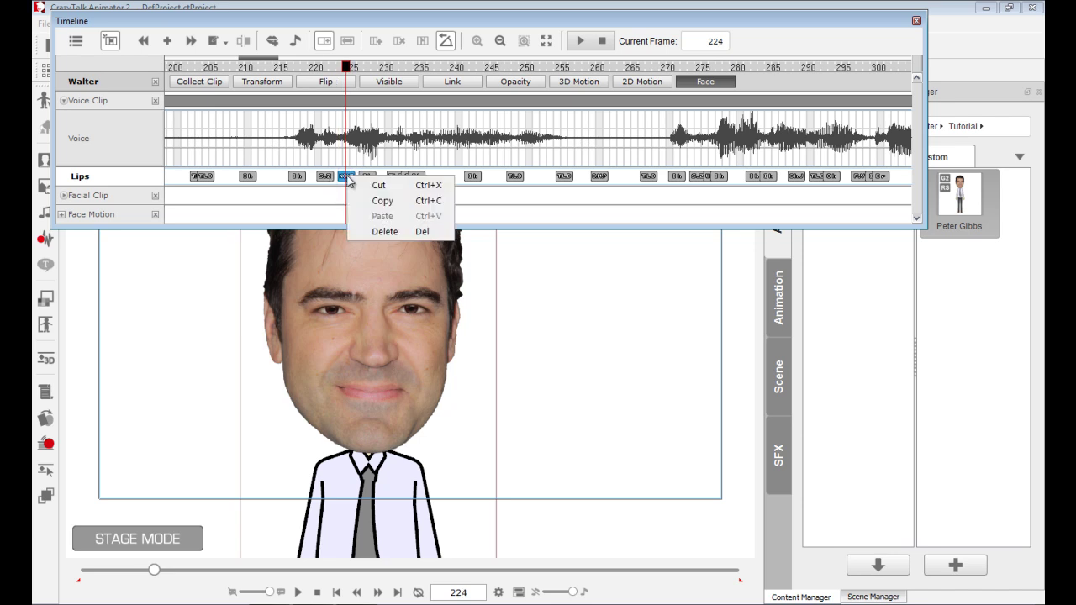
{"action": "left_click", "coordinate": [384, 232]}
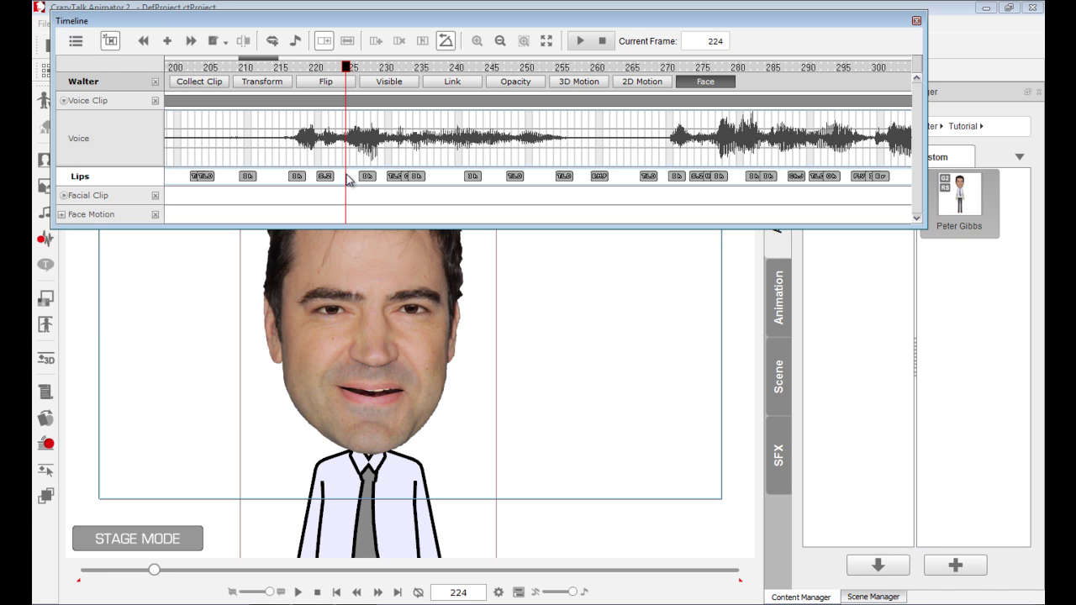
{"action": "double_click", "coordinate": [347, 178]}
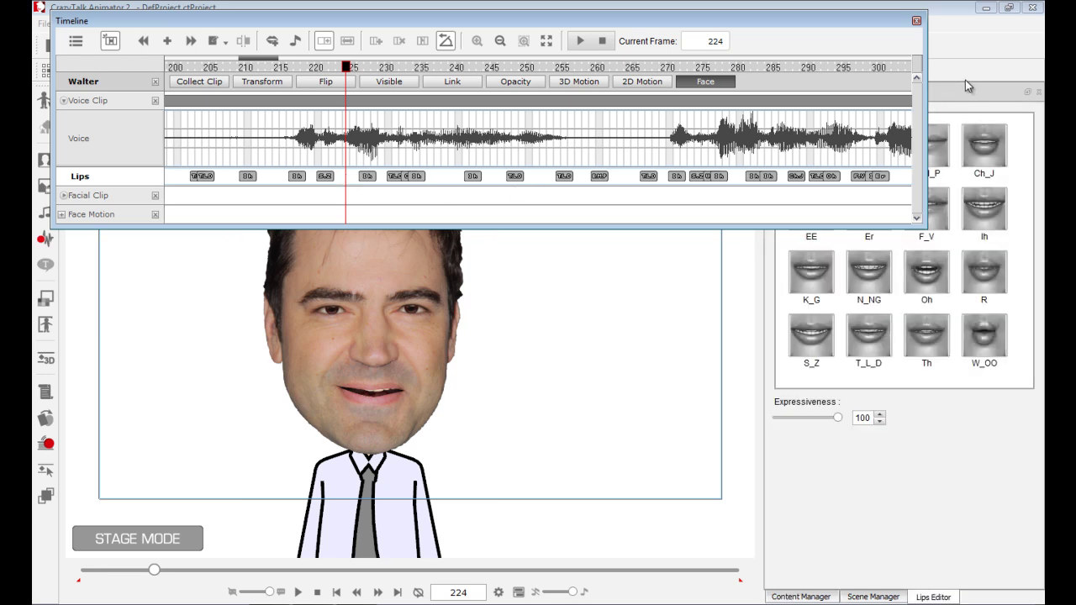
Float the Lips Editor beside the stage, with the timeline moved to the screen top
{"action": "left_click_drag", "start_coordinate": [883, 28], "coordinate": [709, 62]}
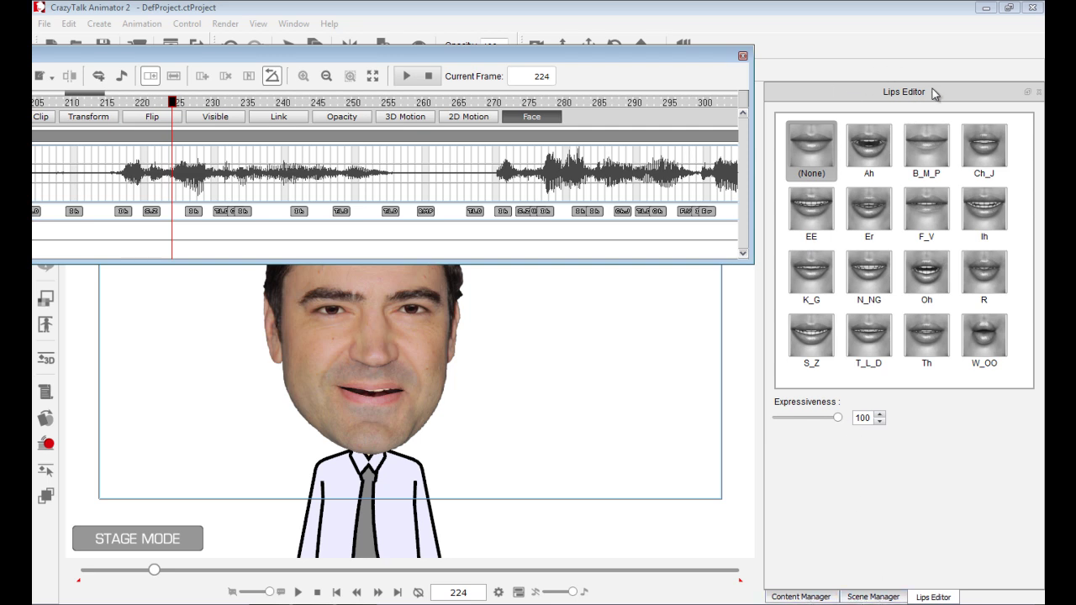
{"action": "left_click_drag", "start_coordinate": [967, 97], "coordinate": [579, 252]}
{"action": "left_click_drag", "start_coordinate": [588, 58], "coordinate": [782, 21]}
{"action": "left_click_drag", "start_coordinate": [574, 257], "coordinate": [621, 253]}
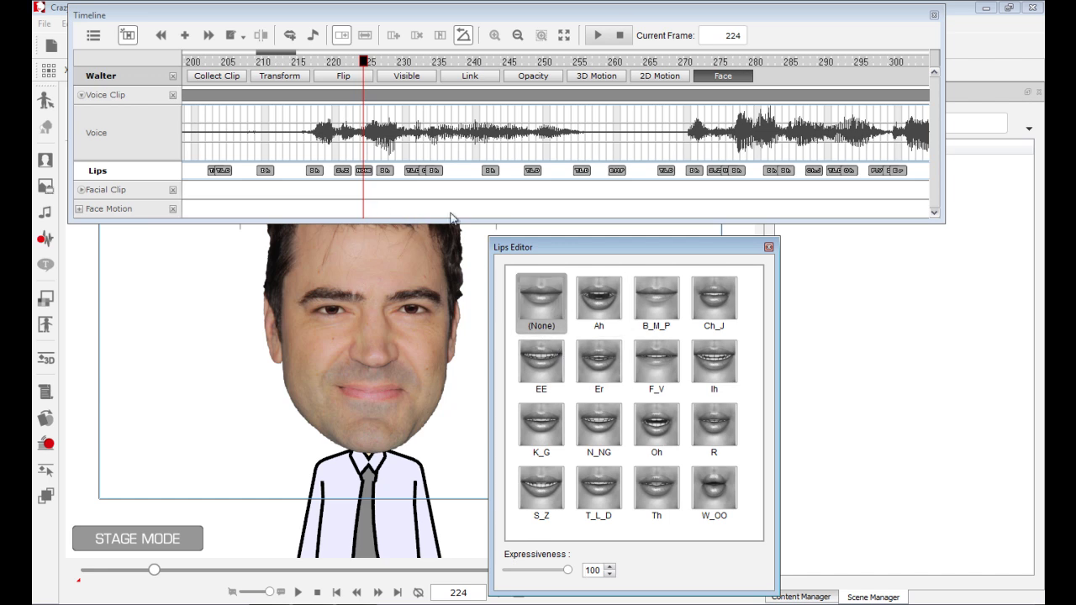
Change the None lip key at frame 224 to the N_NG mouth shape
{"action": "left_click", "coordinate": [364, 171]}
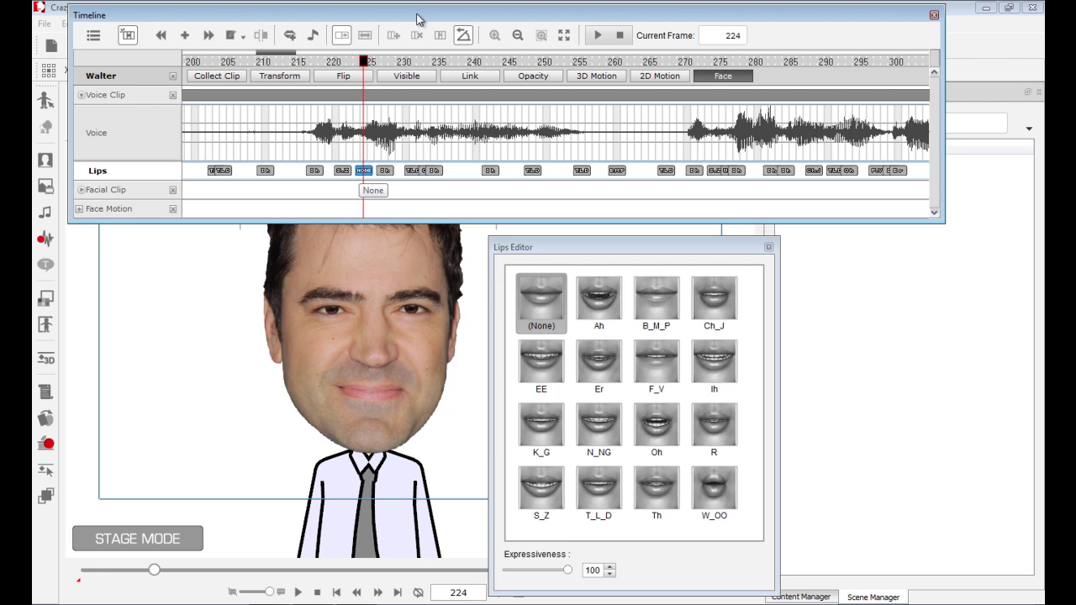
{"action": "left_click_drag", "start_coordinate": [412, 20], "coordinate": [383, 82]}
{"action": "left_click", "coordinate": [228, 45]}
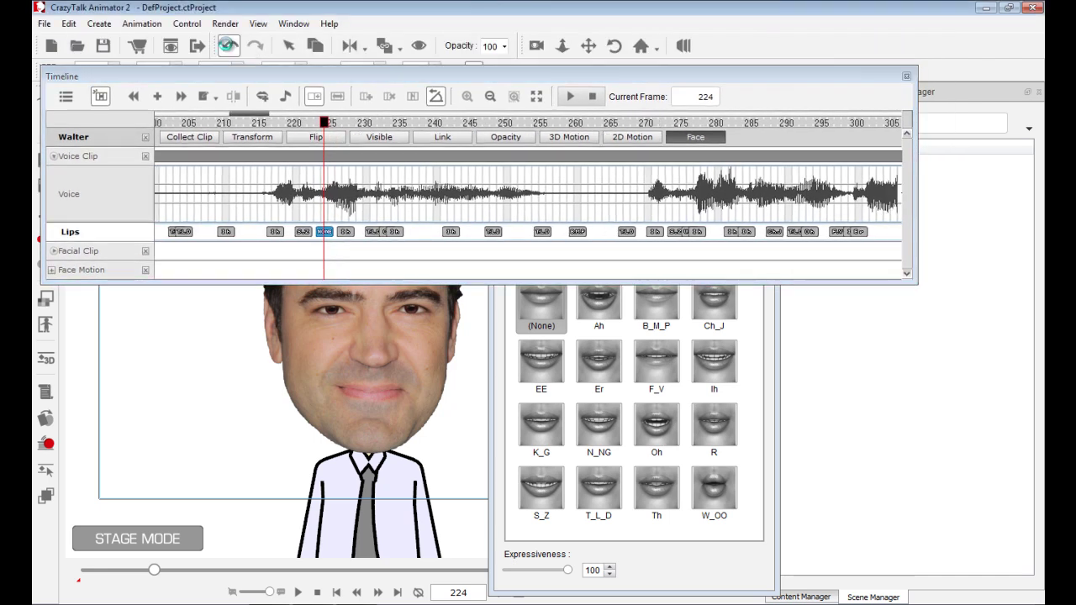
{"action": "left_click", "coordinate": [228, 47]}
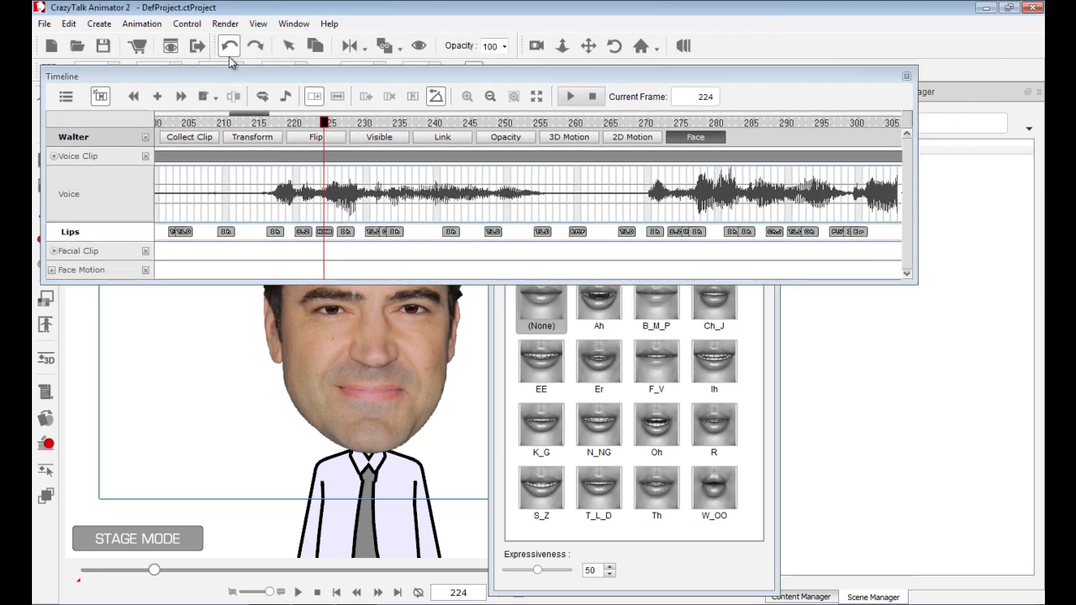
{"action": "left_click", "coordinate": [324, 231]}
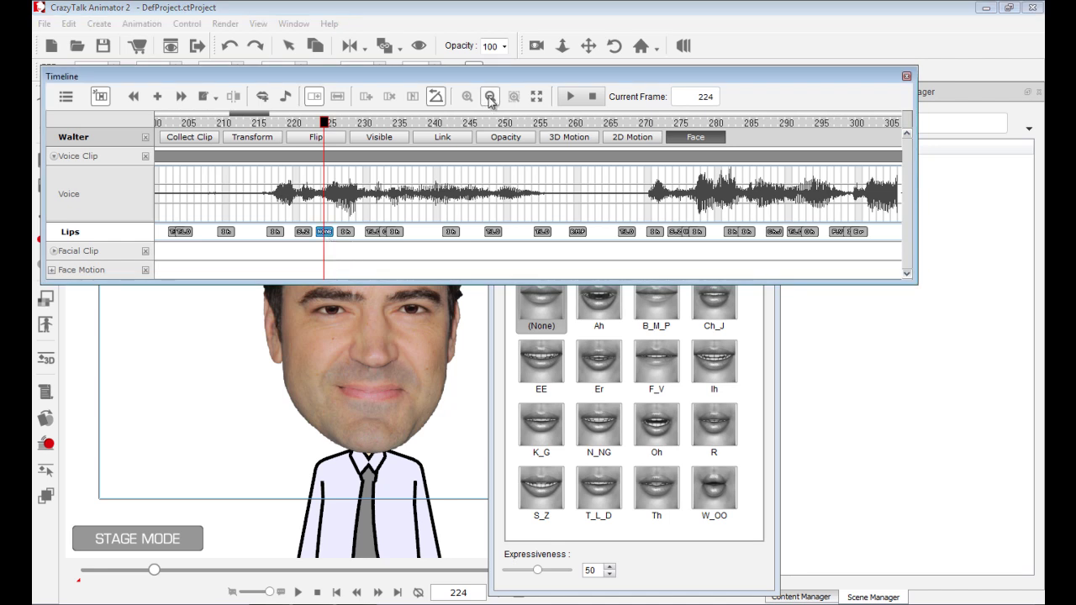
{"action": "left_click_drag", "start_coordinate": [496, 76], "coordinate": [499, 36]}
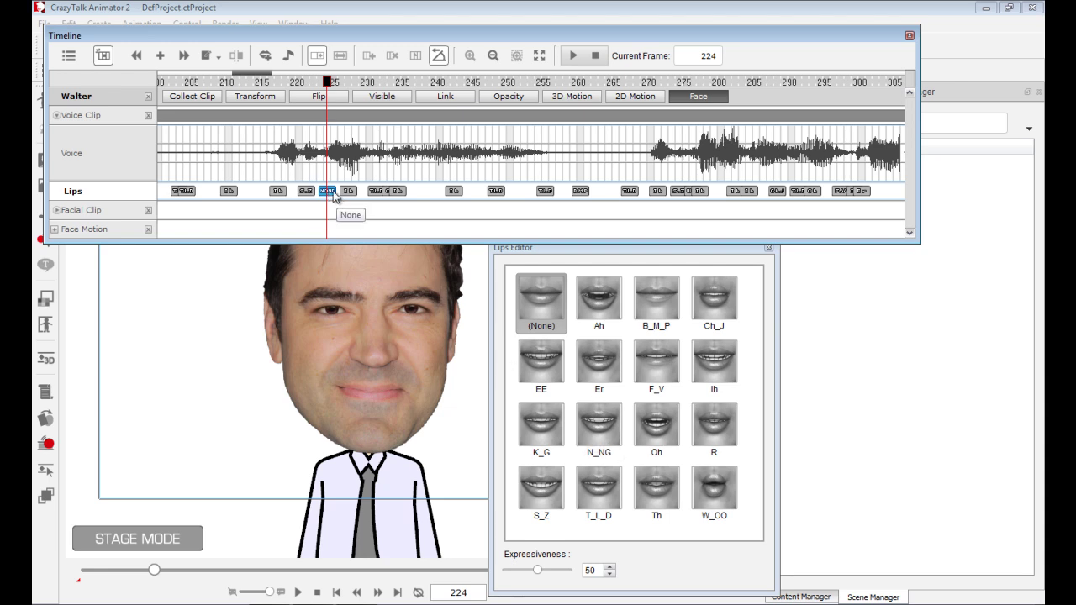
{"action": "left_click", "coordinate": [611, 434]}
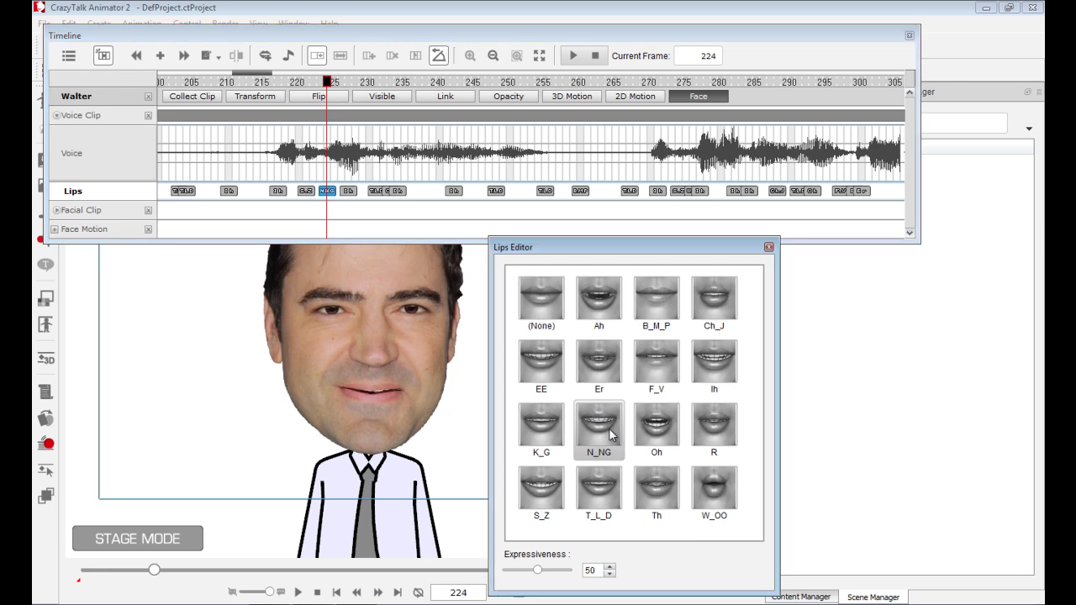
Change the Ih lip key at frame 227 to the Ah mouth shape
{"action": "left_click", "coordinate": [350, 191]}
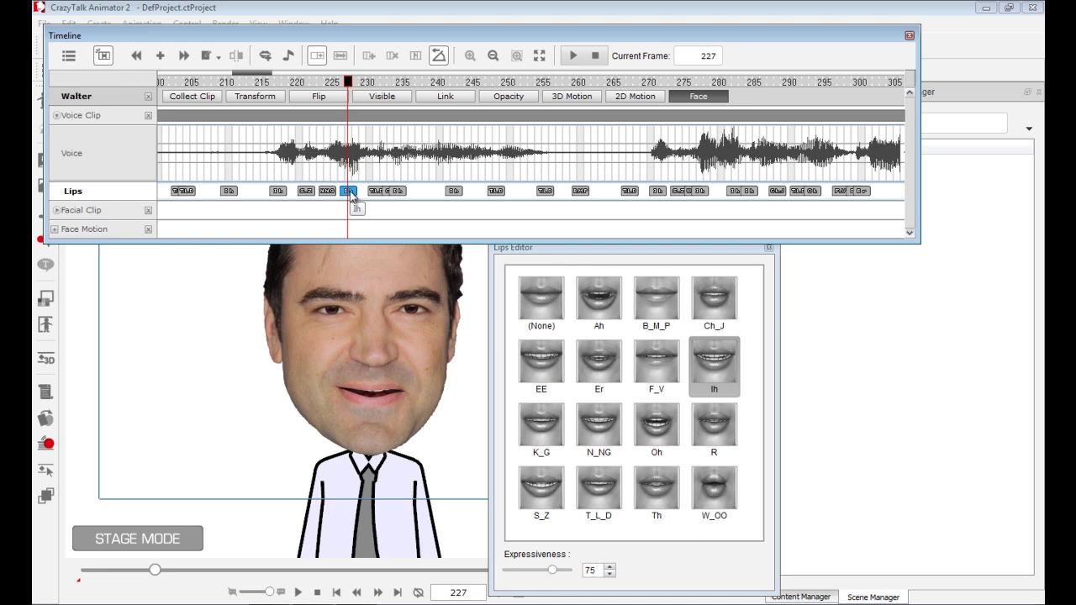
{"action": "left_click", "coordinate": [610, 304]}
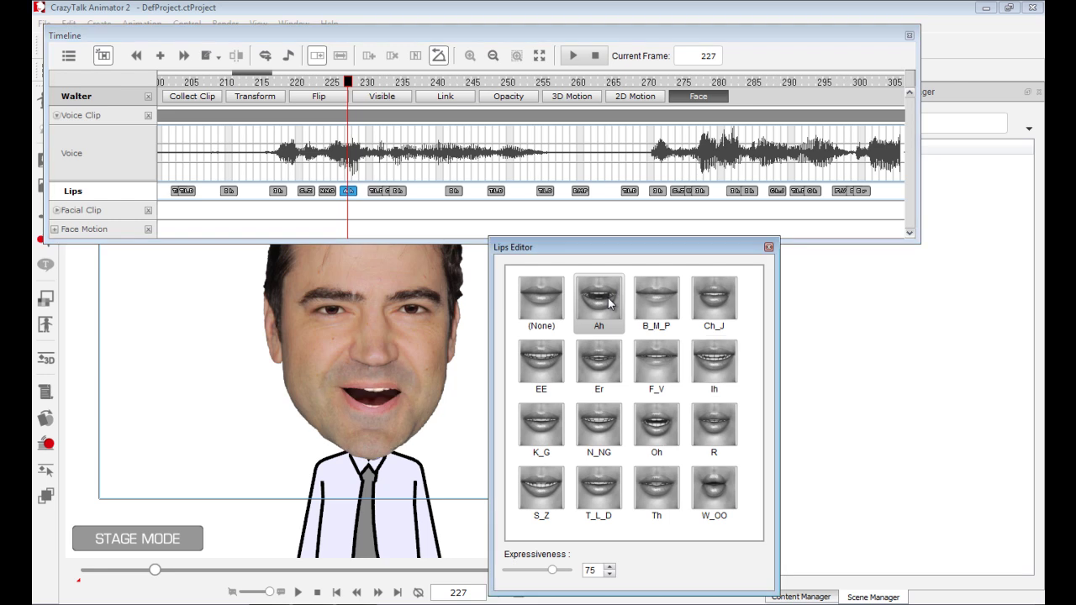
{"action": "left_click", "coordinate": [266, 116]}
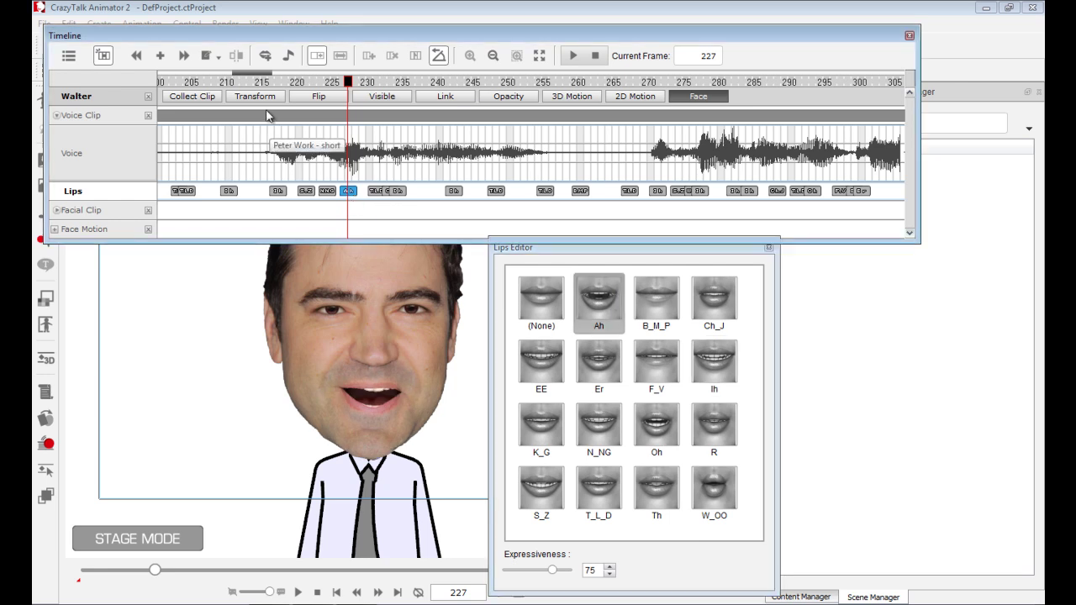
Lower the Ah lip key at frame 227 to Expressiveness 54 in the Lips Editor
{"action": "left_click", "coordinate": [571, 55]}
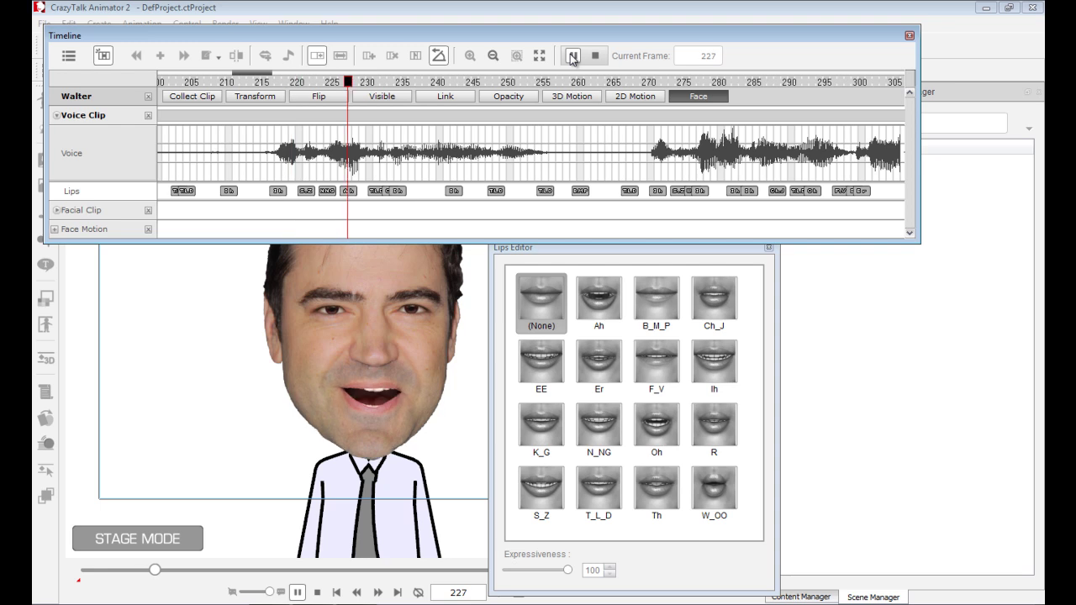
{"action": "left_click", "coordinate": [571, 56]}
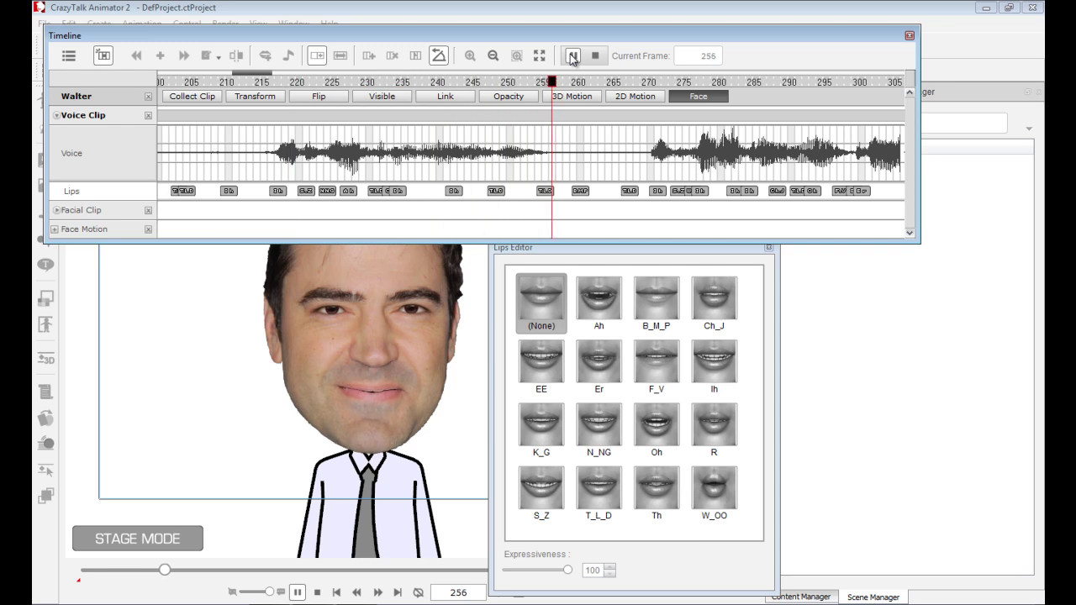
{"action": "left_click", "coordinate": [348, 192]}
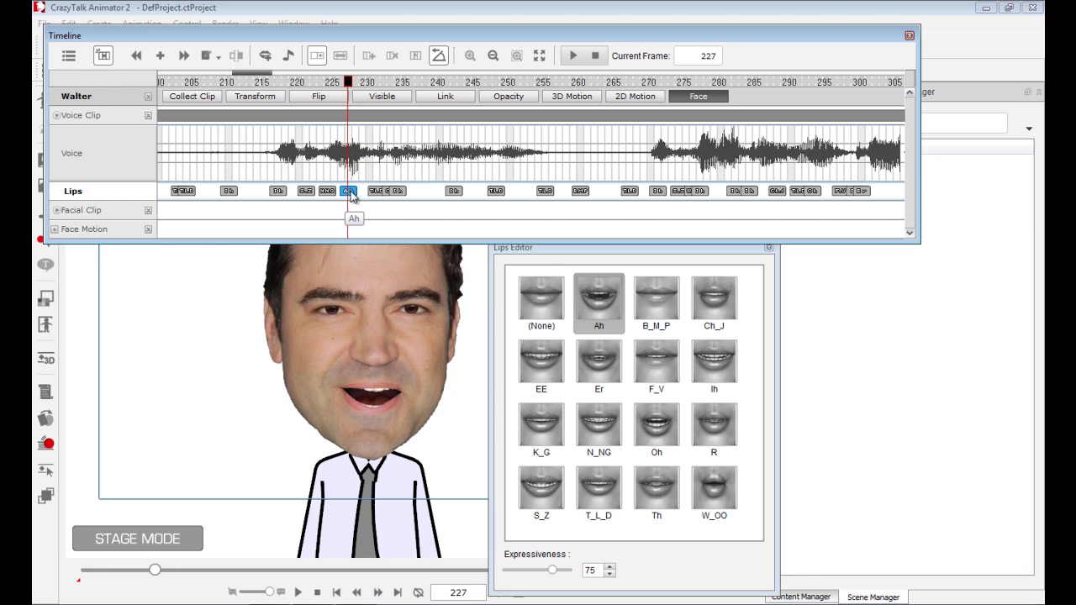
{"action": "left_click", "coordinate": [588, 570]}
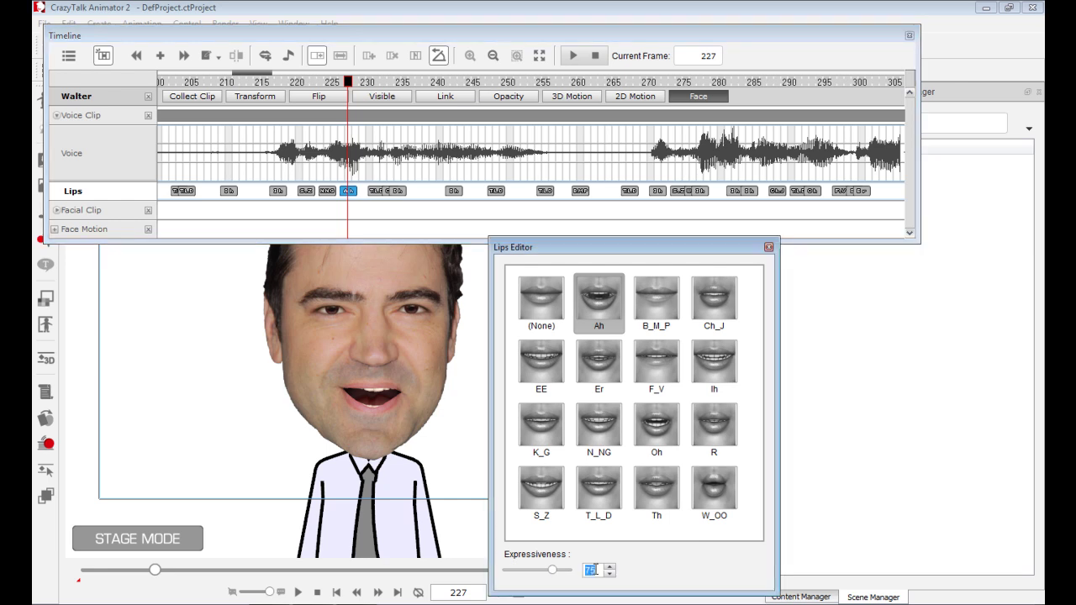
{"action": "left_click_drag", "start_coordinate": [555, 574], "coordinate": [578, 578]}
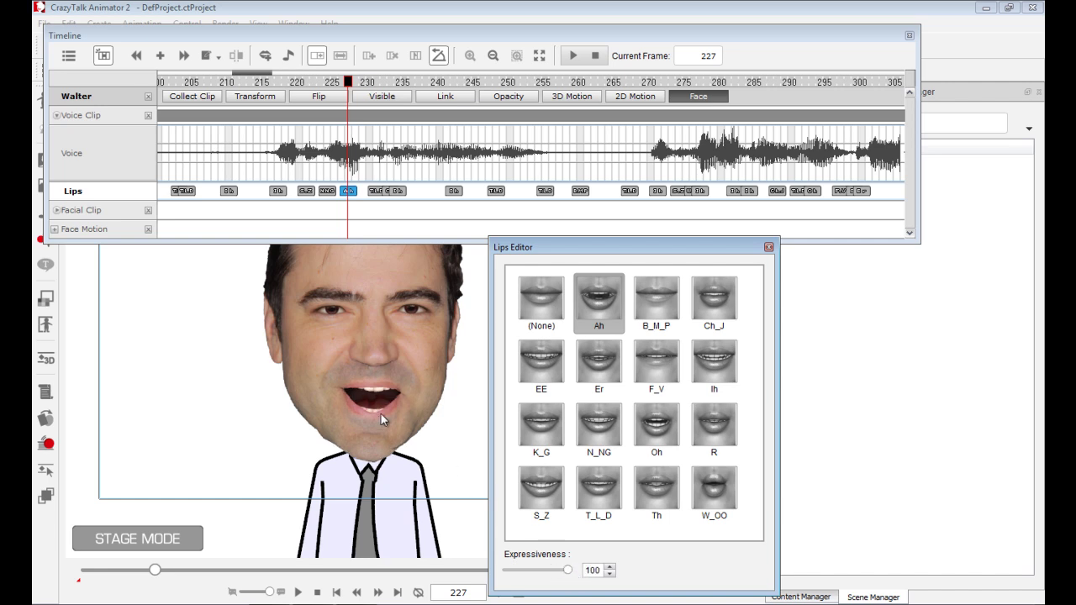
{"action": "left_click_drag", "start_coordinate": [570, 575], "coordinate": [541, 574]}
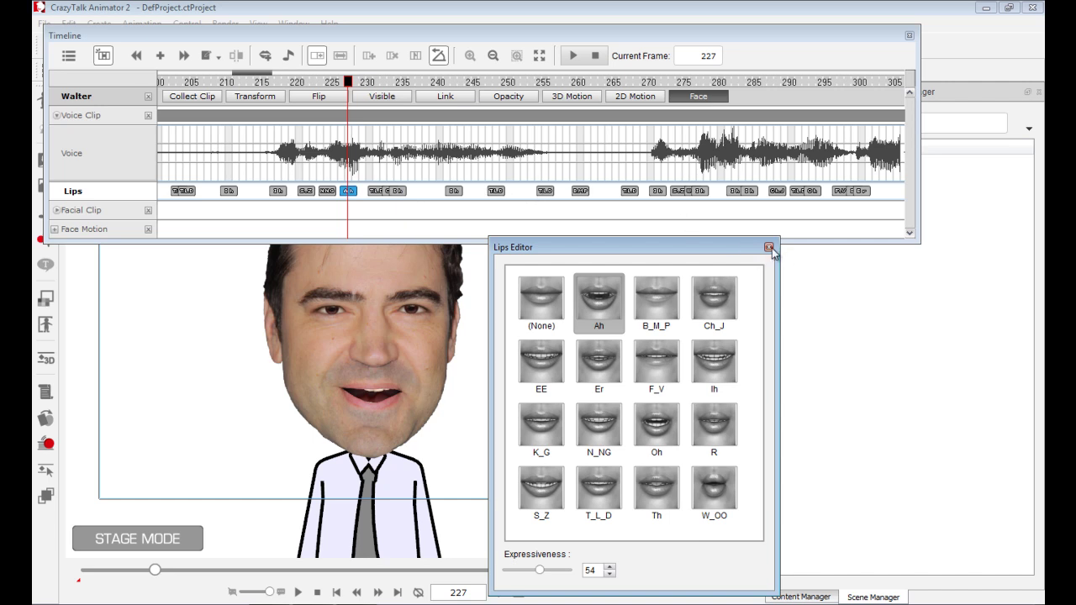
{"action": "left_click", "coordinate": [277, 190]}
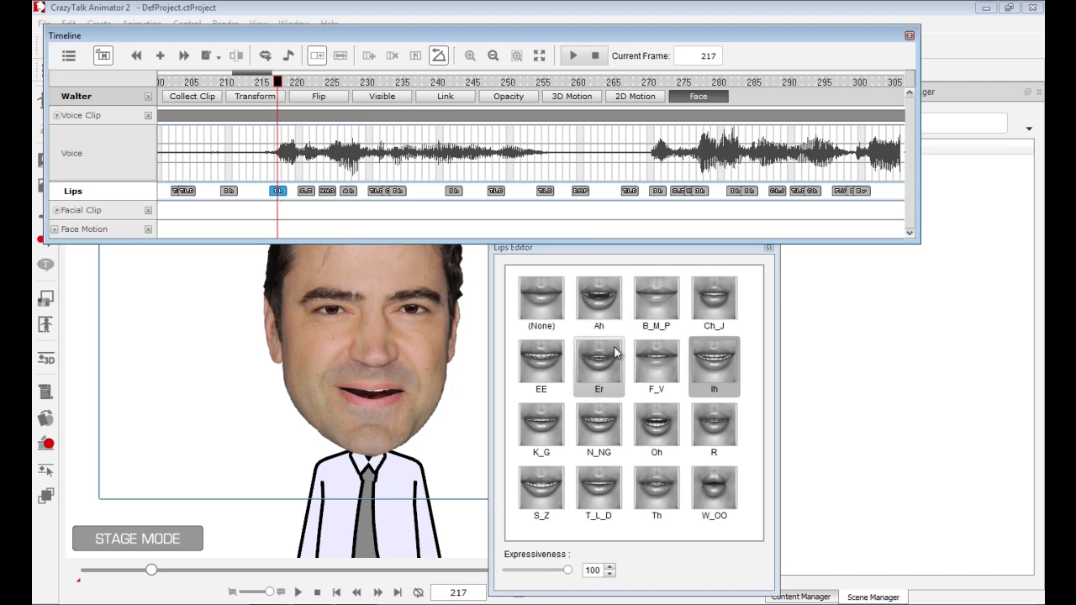
{"action": "left_click", "coordinate": [349, 191]}
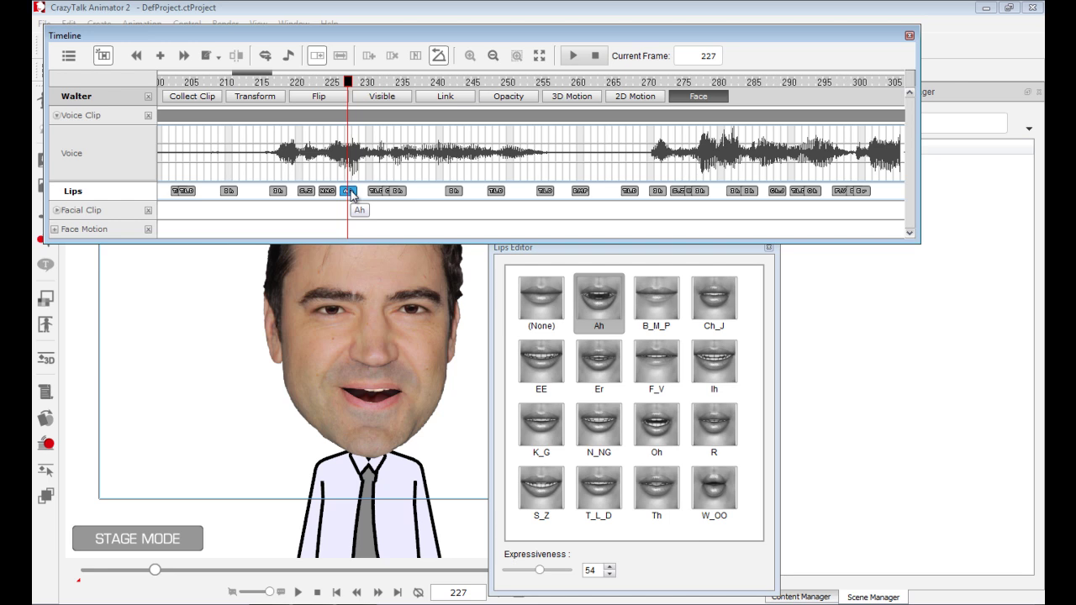
Delete the Ah key at frame 227 and shift the following Ih key about five frames later
{"action": "right_click", "coordinate": [350, 192]}
{"action": "left_click", "coordinate": [388, 246]}
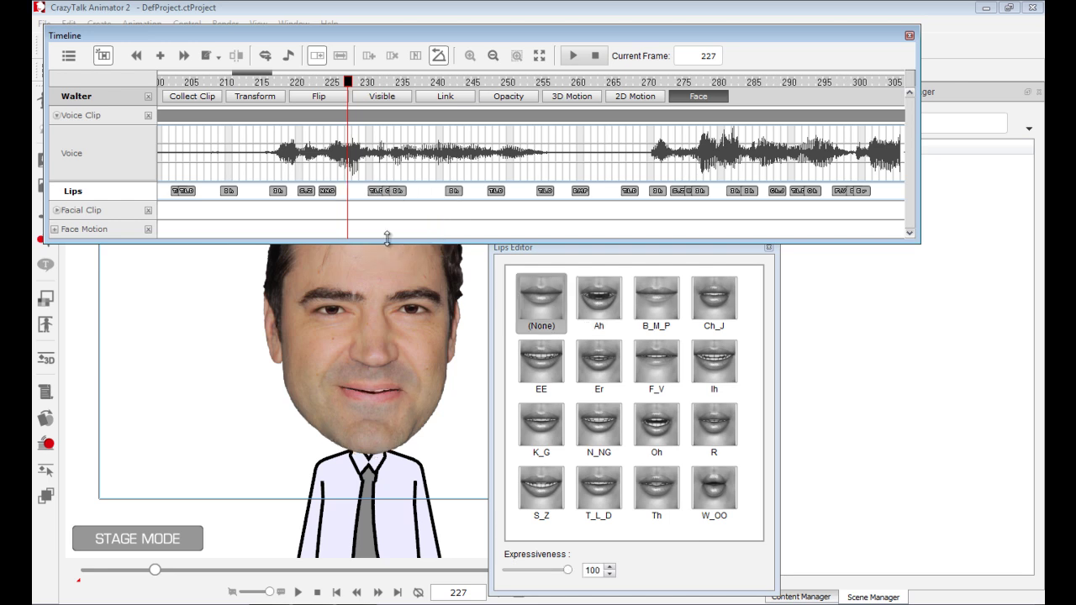
{"action": "left_click", "coordinate": [371, 193]}
{"action": "left_click", "coordinate": [409, 198]}
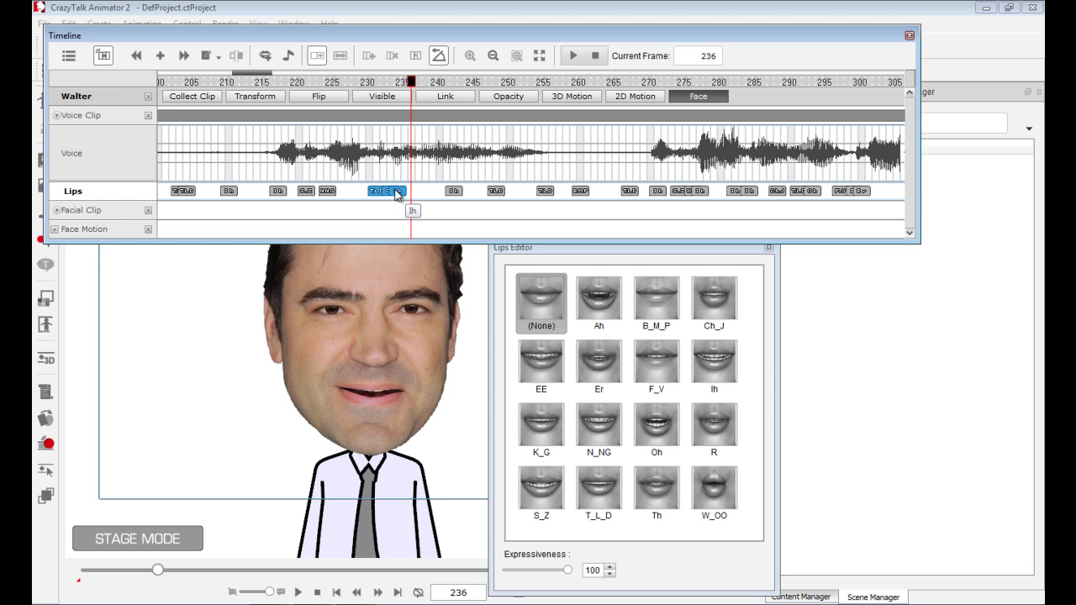
{"action": "left_click_drag", "start_coordinate": [409, 197], "coordinate": [443, 195]}
Try an Ah mouth key at frame 228, then delete it and close the Lips Editor
{"action": "left_click", "coordinate": [353, 195]}
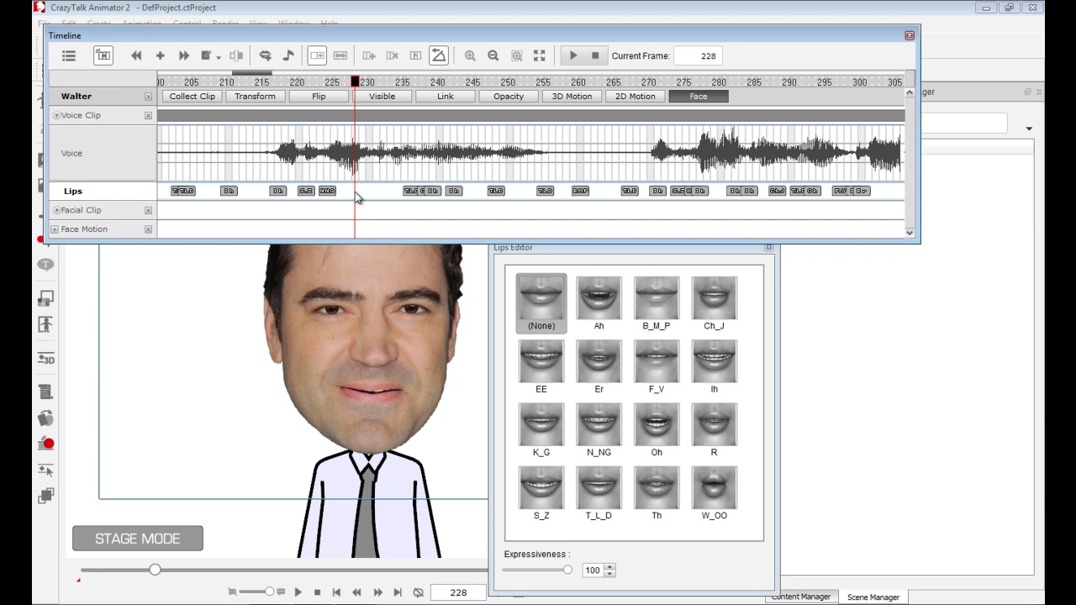
{"action": "left_click", "coordinate": [596, 249]}
{"action": "left_click", "coordinate": [600, 303]}
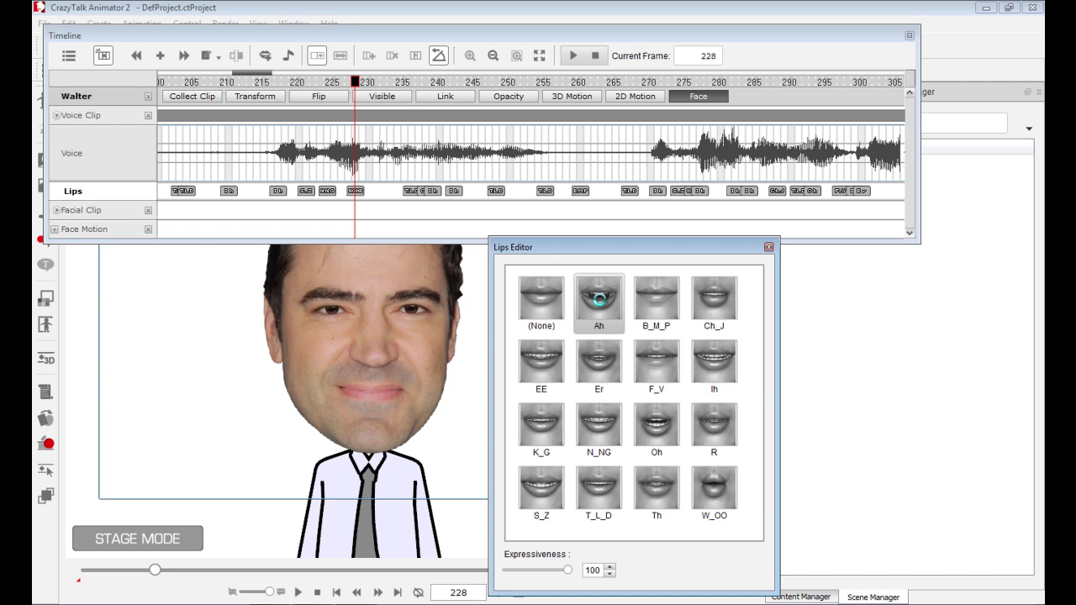
{"action": "left_click", "coordinate": [356, 192]}
{"action": "right_click", "coordinate": [357, 191]}
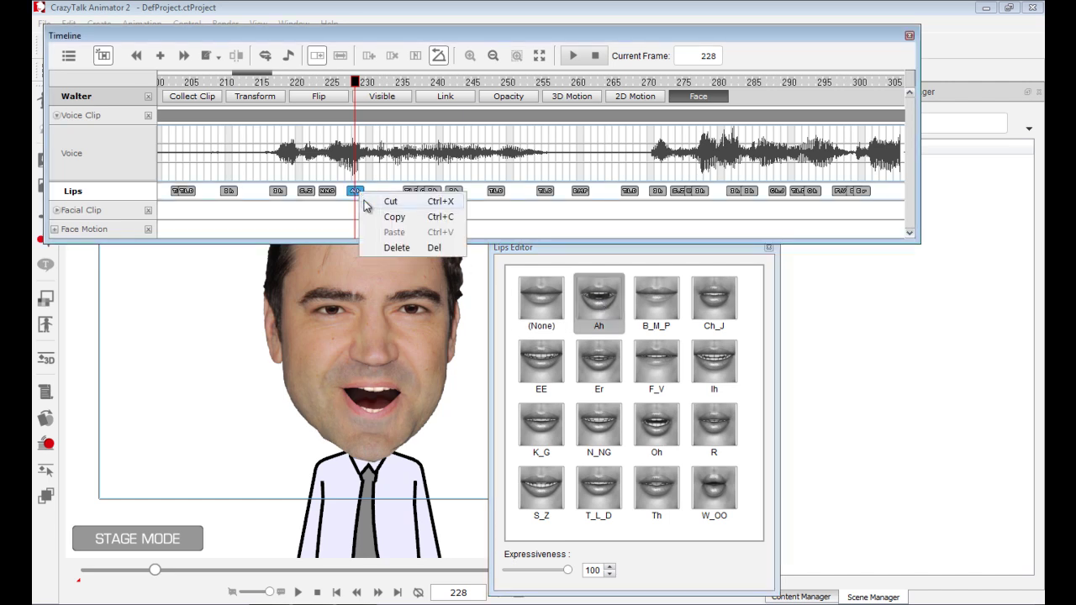
{"action": "left_click", "coordinate": [369, 248]}
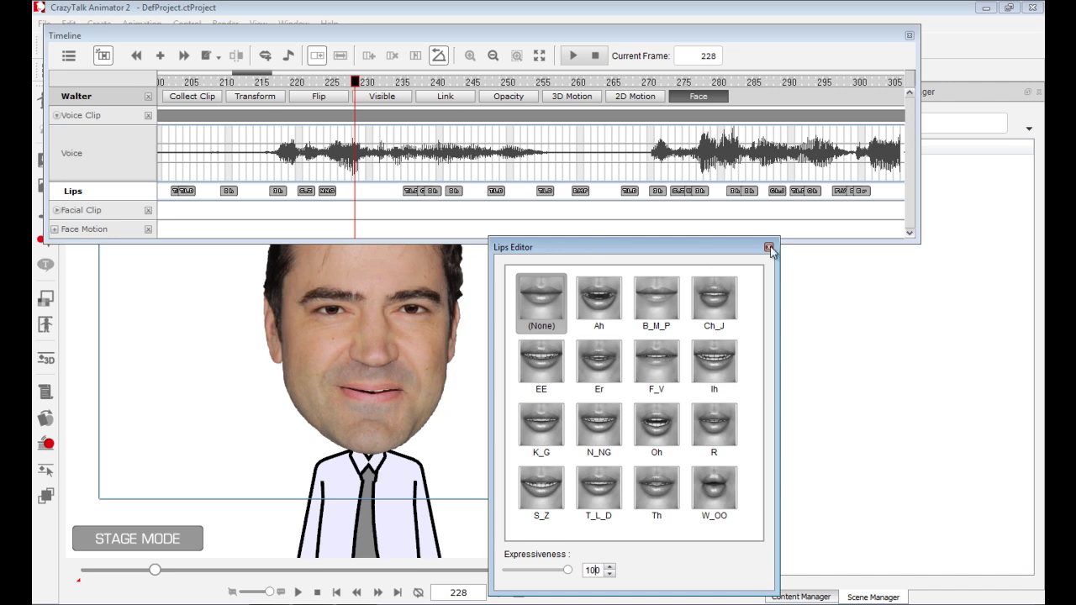
{"action": "left_click", "coordinate": [768, 247]}
Add an Ah mouth key at frame 228 with Expressiveness 63 and close the Lips Editor
{"action": "left_click", "coordinate": [266, 56]}
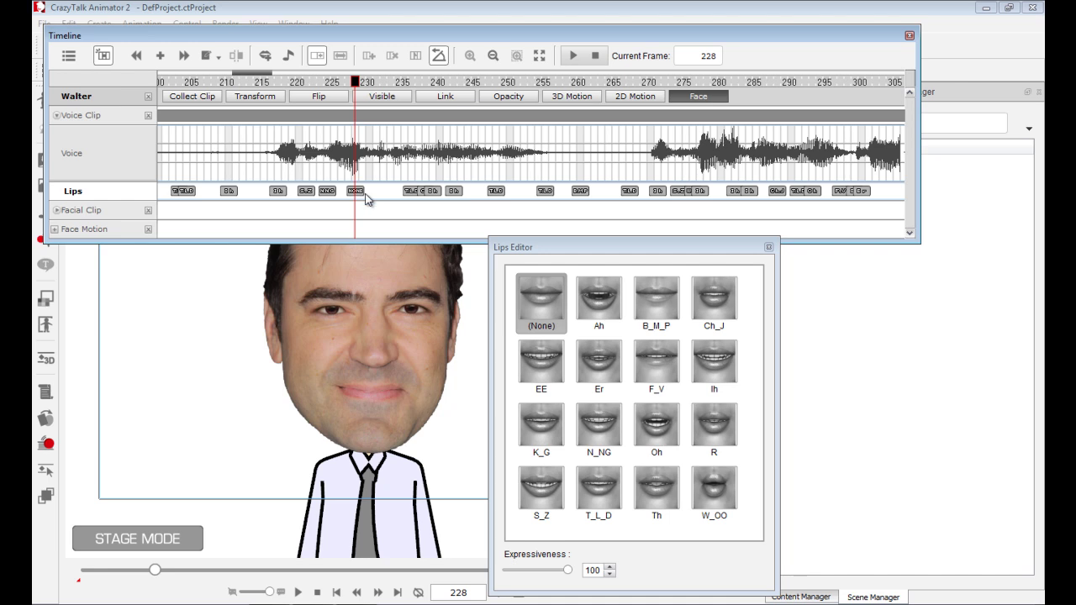
{"action": "left_click", "coordinate": [599, 299]}
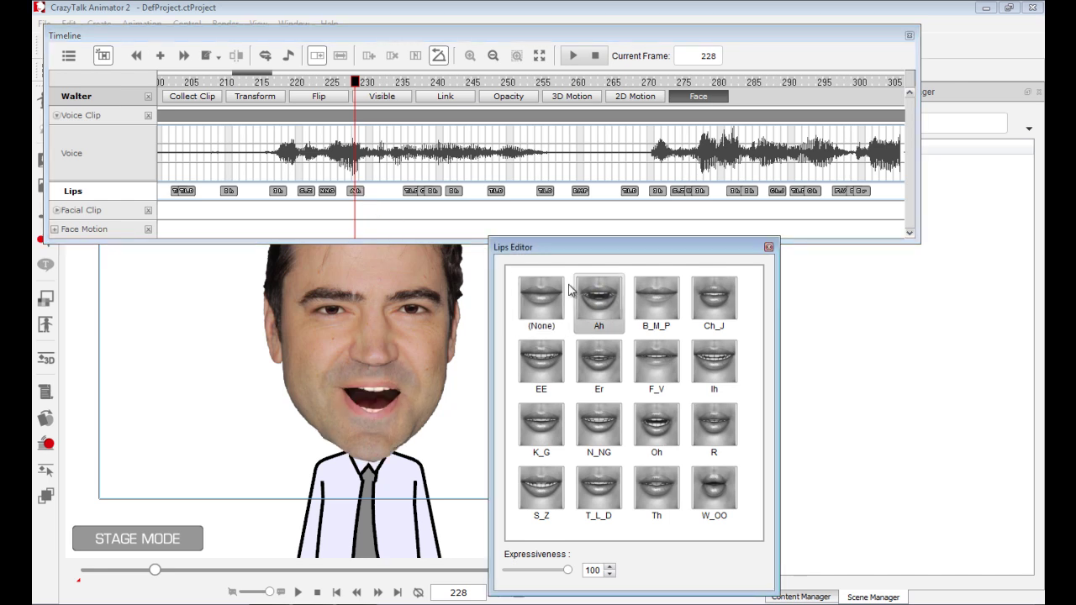
{"action": "left_click", "coordinate": [358, 193]}
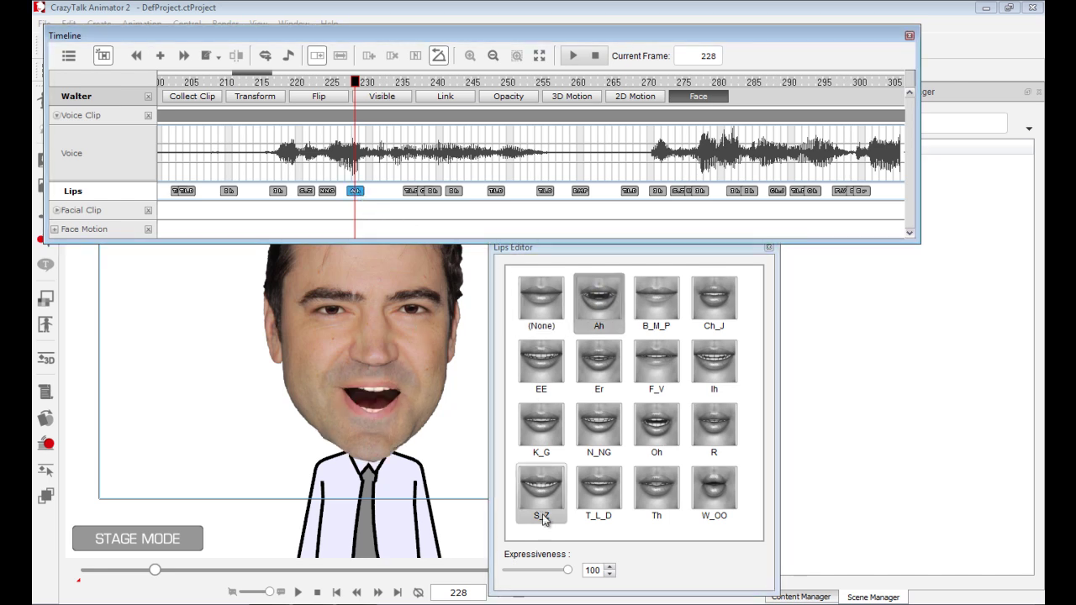
{"action": "left_click_drag", "start_coordinate": [567, 571], "coordinate": [545, 572]}
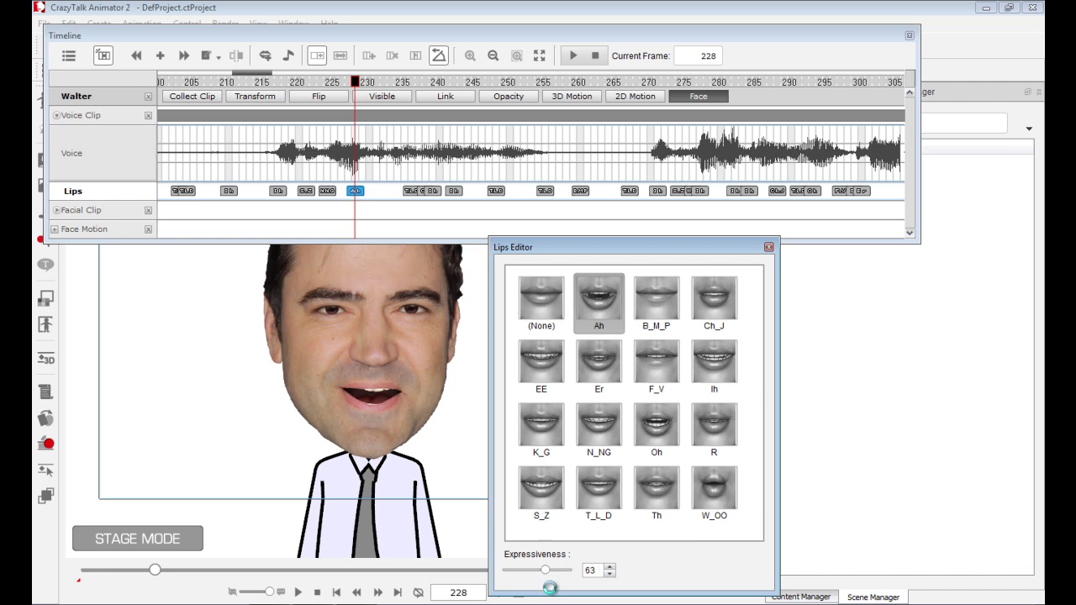
{"action": "left_click", "coordinate": [768, 248]}
{"action": "left_click", "coordinate": [256, 81]}
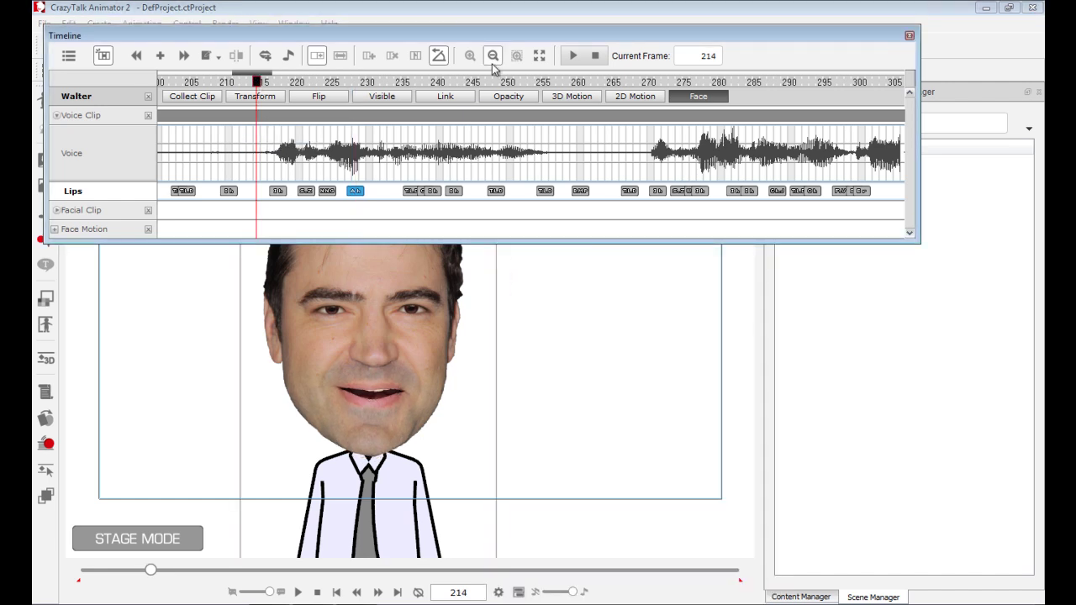
{"action": "left_click", "coordinate": [571, 56]}
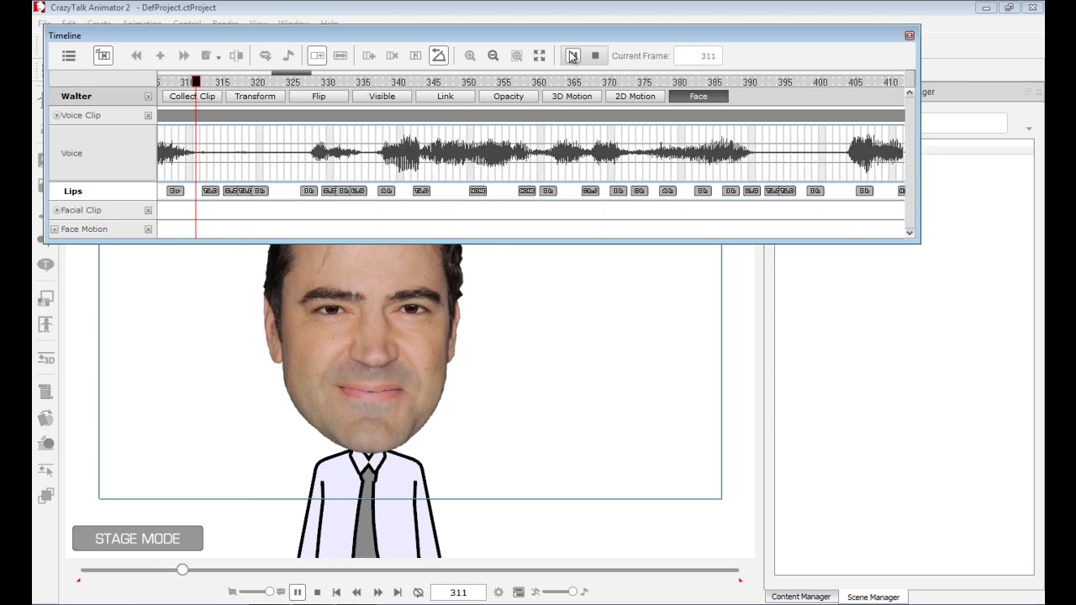
{"action": "left_click", "coordinate": [571, 55]}
{"action": "left_click_drag", "start_coordinate": [310, 75], "coordinate": [244, 75]}
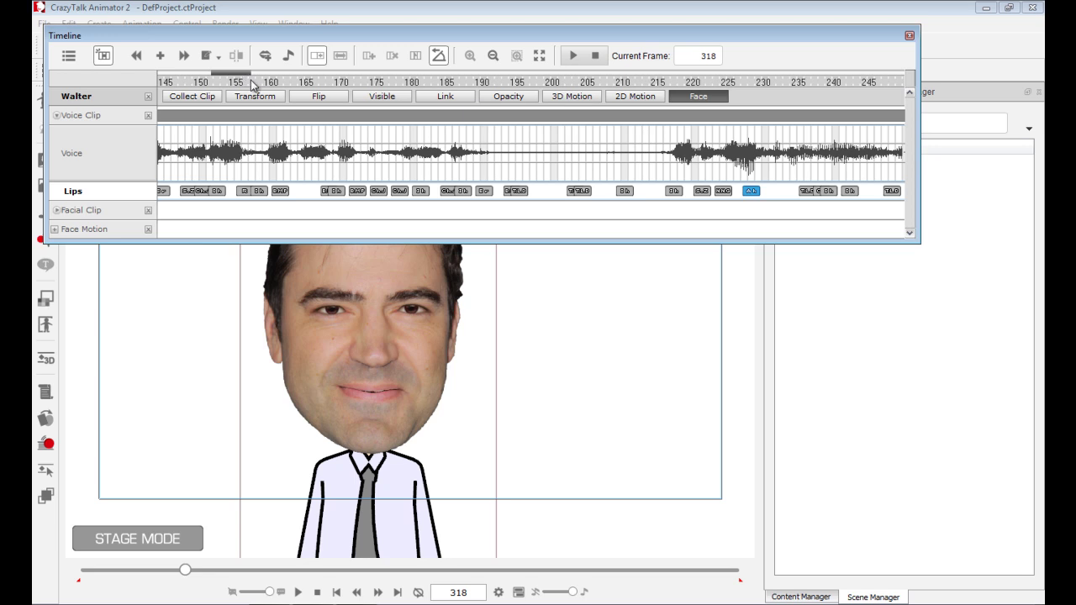
{"action": "left_click", "coordinate": [377, 83]}
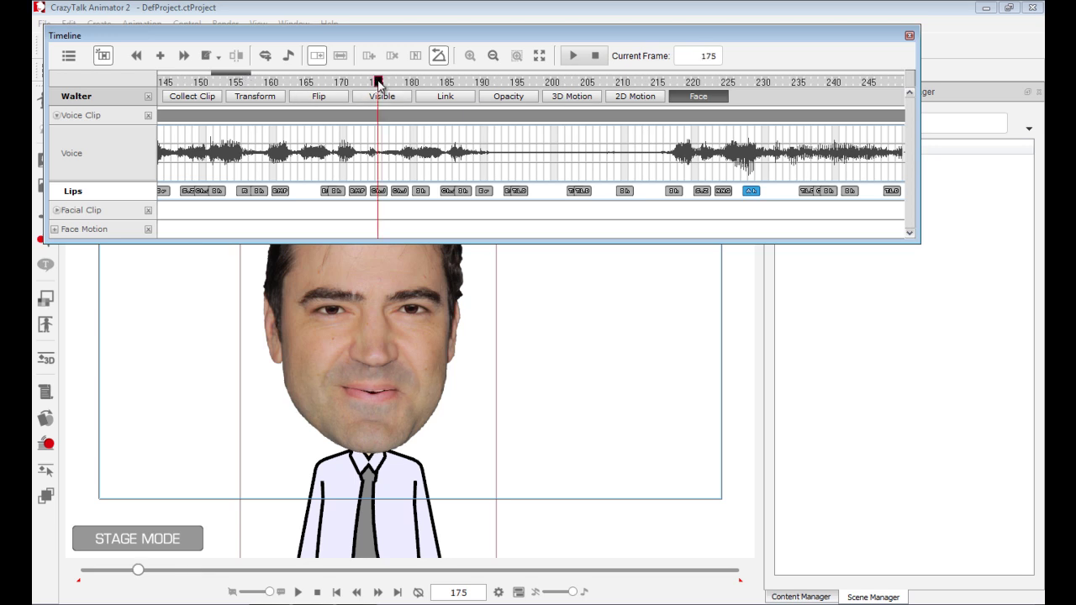
{"action": "mouse_move", "coordinate": [378, 82]}
{"action": "left_mouse_down"}
{"action": "mouse_move", "coordinate": [392, 82]}
{"action": "mouse_move", "coordinate": [378, 82]}
{"action": "left_mouse_up"}
{"action": "left_click", "coordinate": [216, 82]}
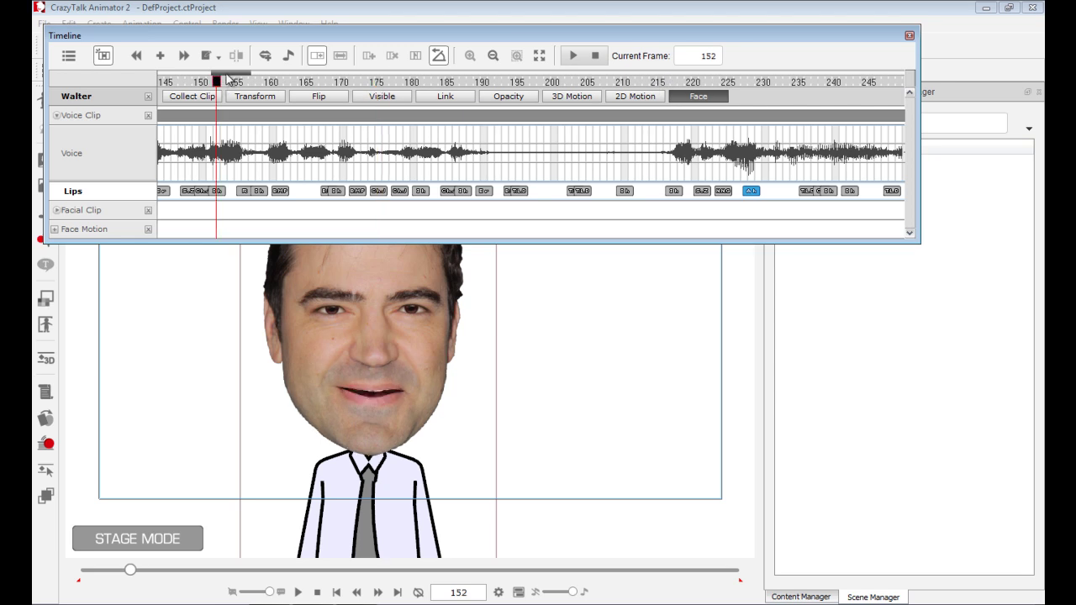
{"action": "left_click_drag", "start_coordinate": [220, 74], "coordinate": [155, 77]}
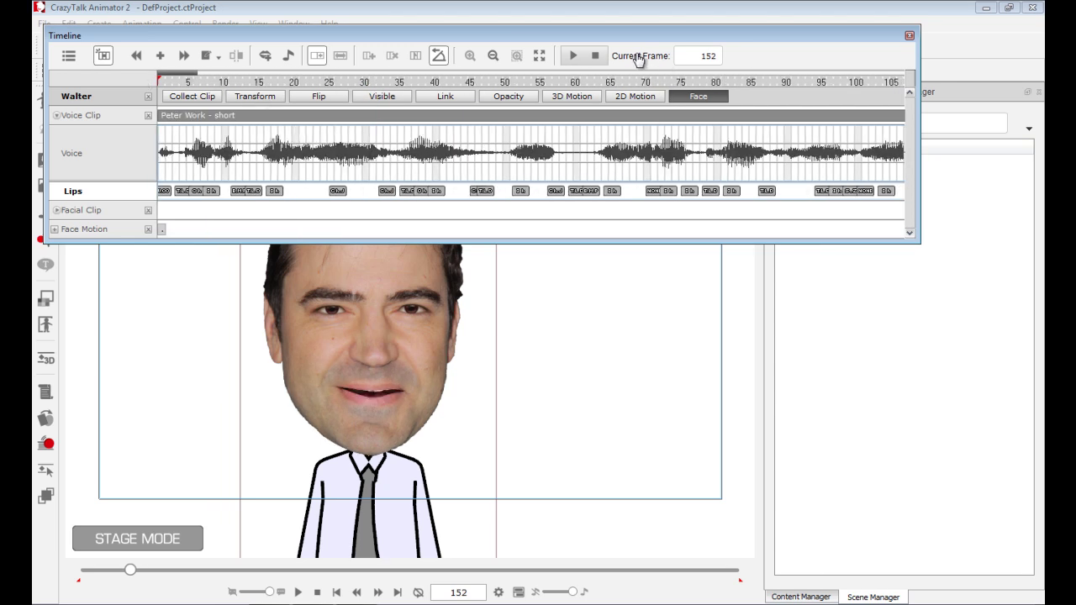
{"action": "double_click", "coordinate": [720, 57]}
{"action": "key", "text": "Return"}
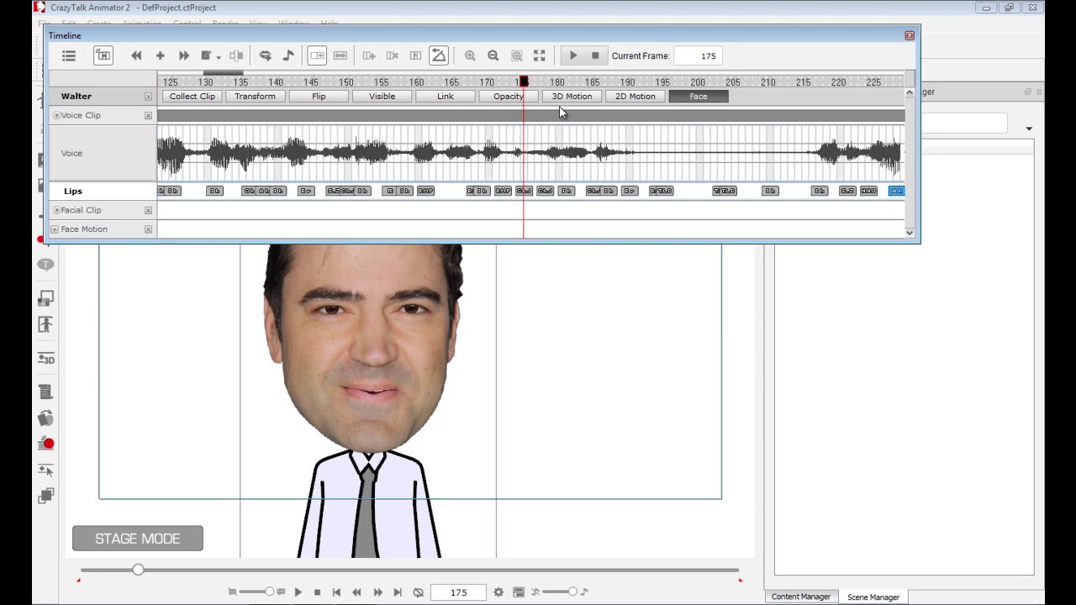
{"action": "left_click_drag", "start_coordinate": [223, 77], "coordinate": [236, 79]}
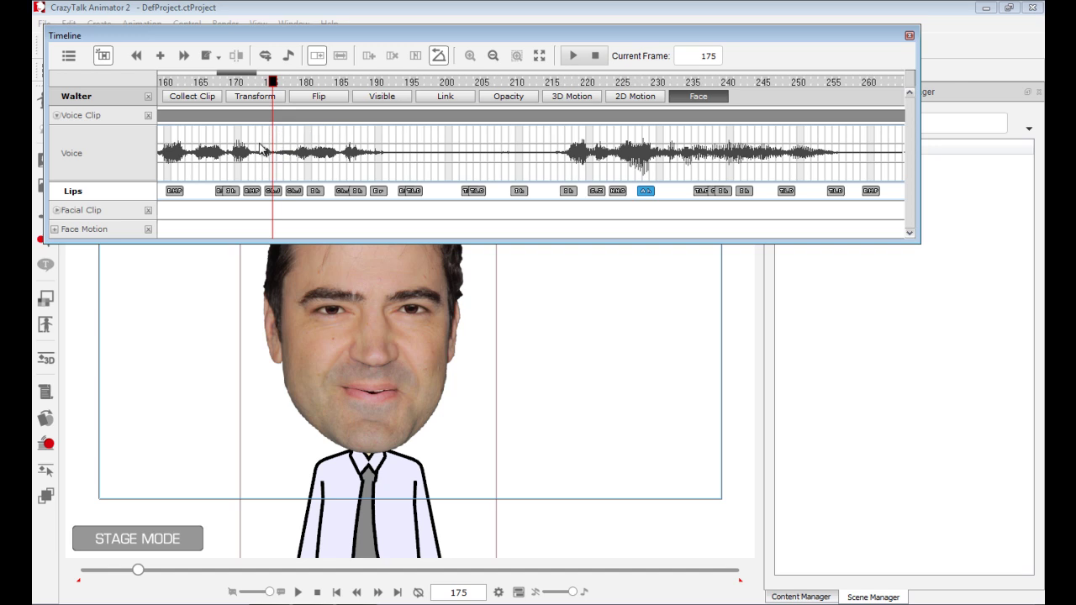
{"action": "left_click", "coordinate": [572, 55]}
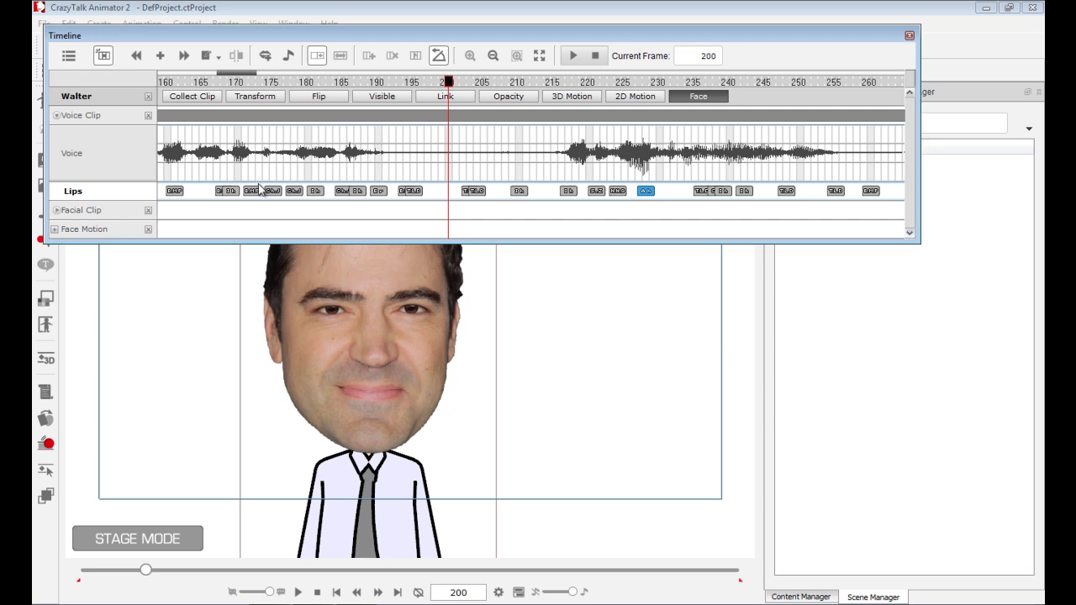
Delete Walter's lip keys between frames 167 and 196
{"action": "left_click", "coordinate": [428, 195]}
{"action": "left_click_drag", "start_coordinate": [428, 195], "coordinate": [219, 198]}
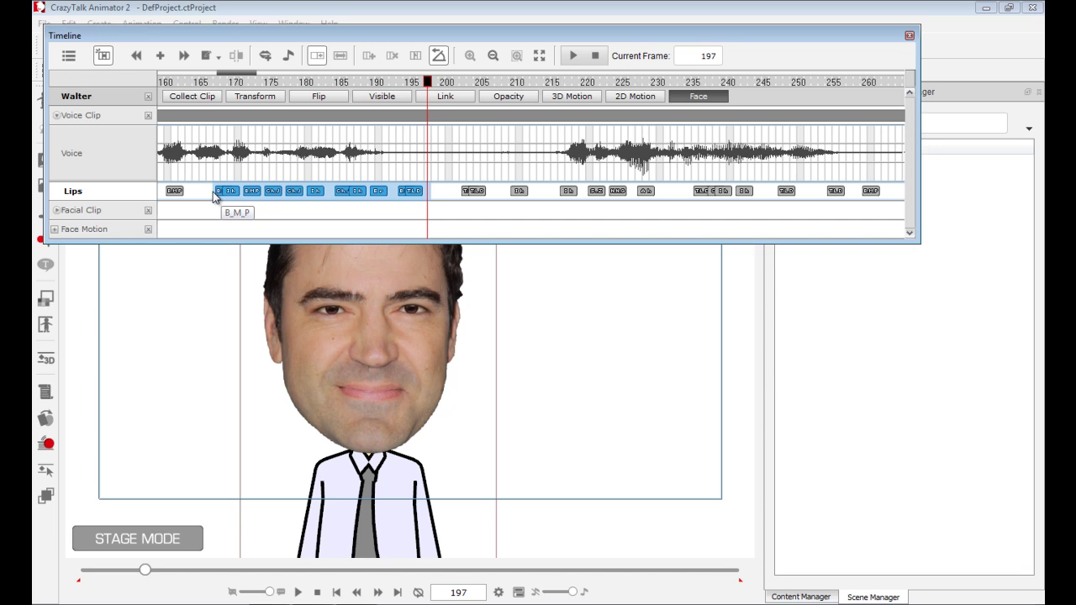
{"action": "left_click", "coordinate": [224, 198]}
{"action": "right_click", "coordinate": [252, 192]}
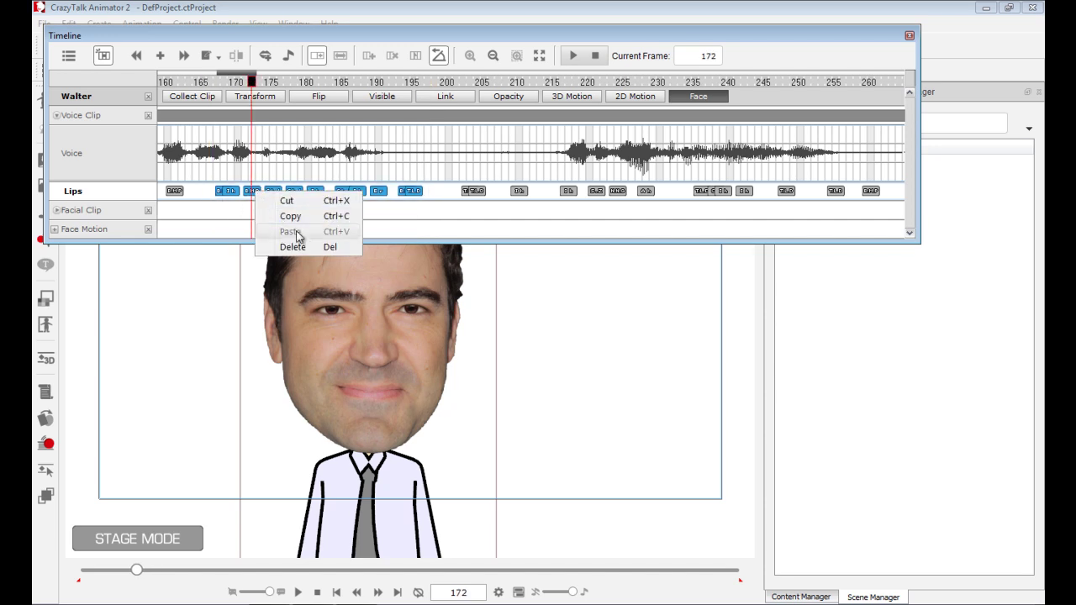
{"action": "left_click", "coordinate": [304, 247]}
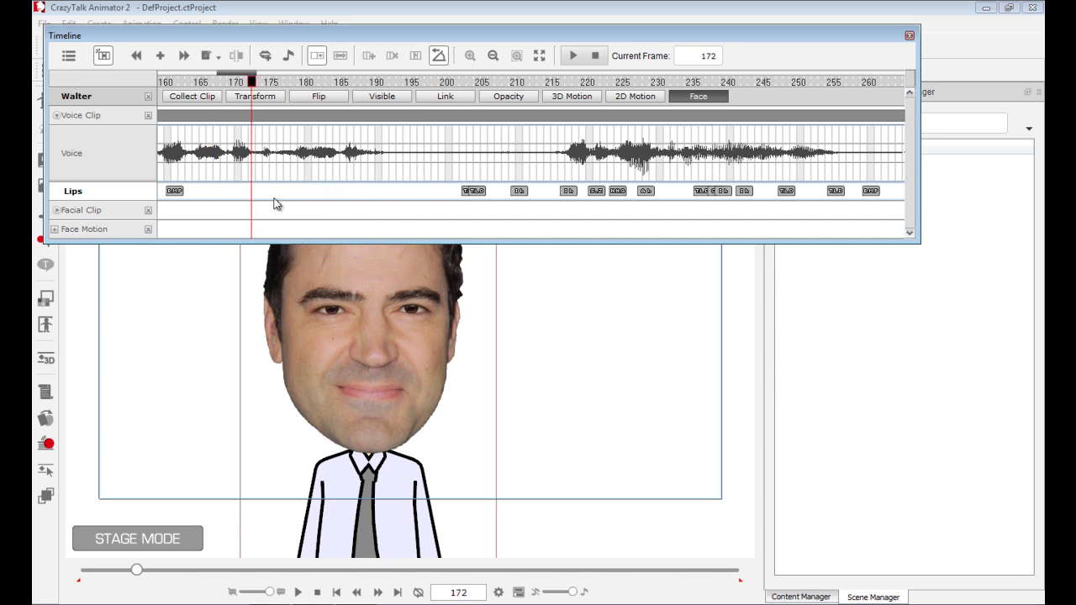
Move the playhead to frame 177
{"action": "left_click", "coordinate": [263, 193]}
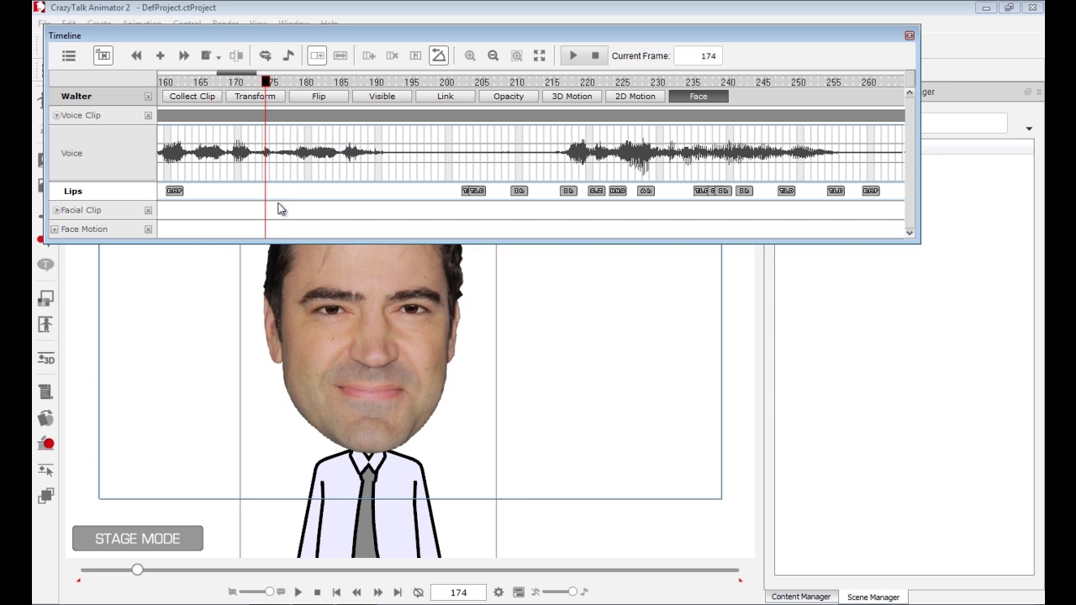
{"action": "left_click", "coordinate": [280, 193]}
{"action": "left_click", "coordinate": [288, 190]}
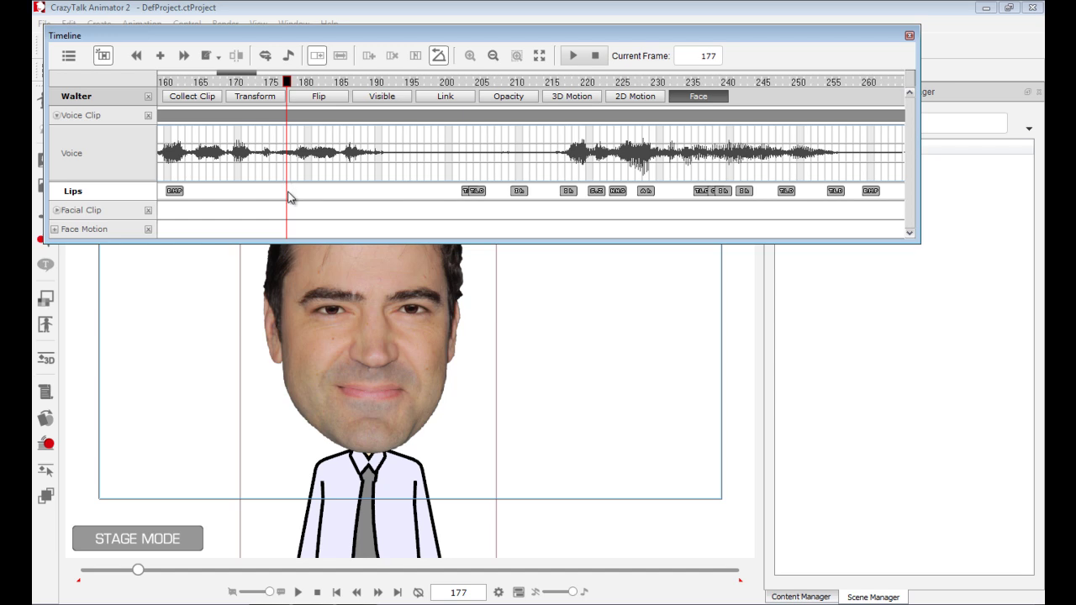
Add an F_V mouth key at frame 177, keeping Expressiveness at 100
{"action": "left_click", "coordinate": [267, 56]}
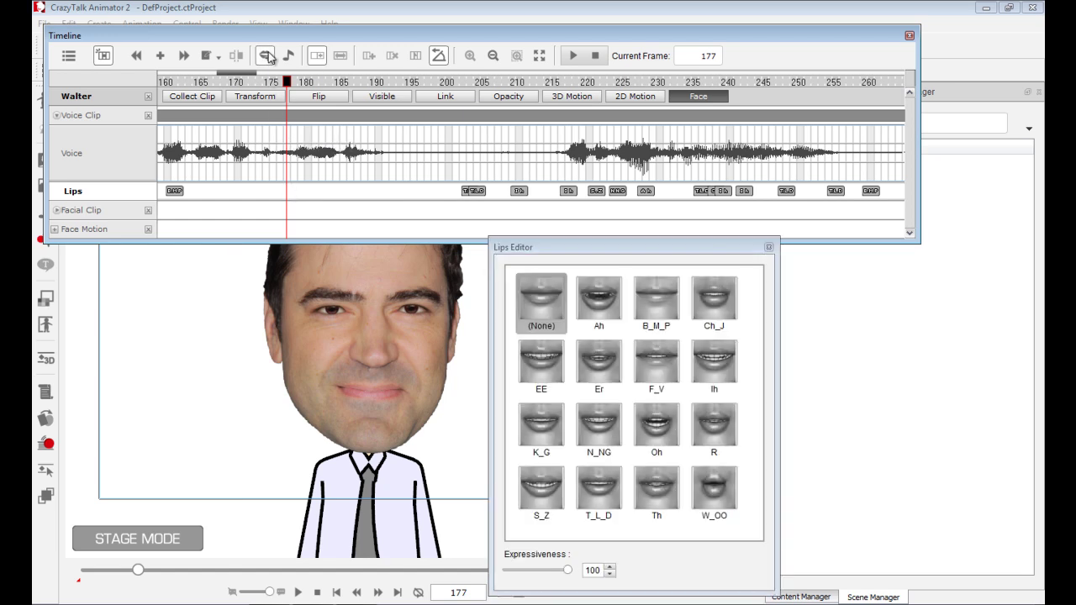
{"action": "left_click", "coordinate": [658, 366]}
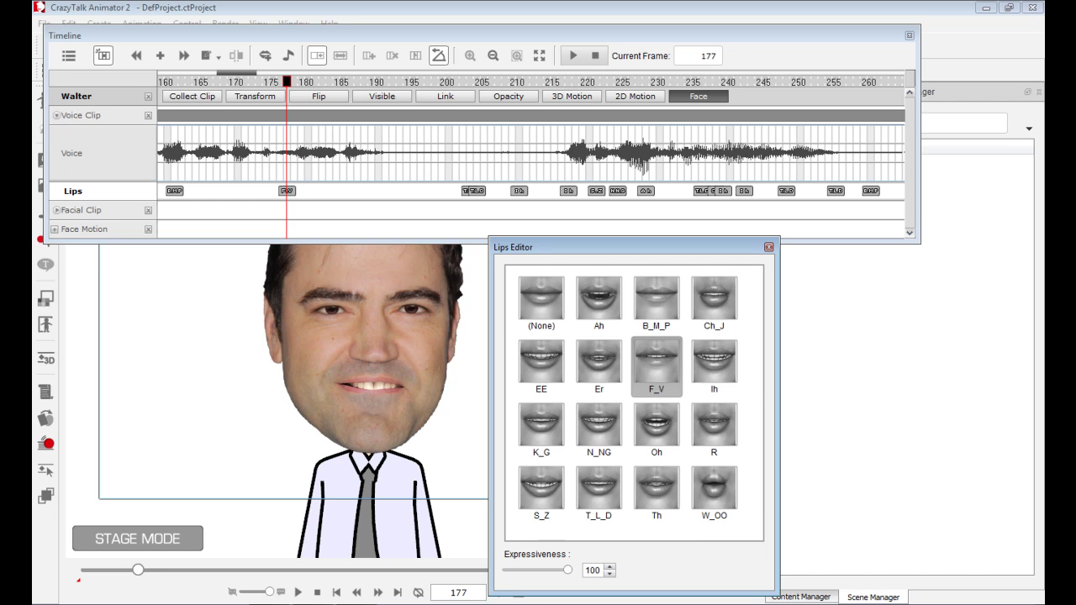
{"action": "mouse_move", "coordinate": [563, 570]}
{"action": "left_mouse_down"}
{"action": "mouse_move", "coordinate": [515, 573]}
{"action": "mouse_move", "coordinate": [569, 572]}
{"action": "left_mouse_up"}
{"action": "left_click", "coordinate": [609, 575]}
{"action": "left_click", "coordinate": [609, 567]}
{"action": "left_click", "coordinate": [609, 567]}
{"action": "left_click", "coordinate": [610, 567]}
{"action": "left_click", "coordinate": [288, 191]}
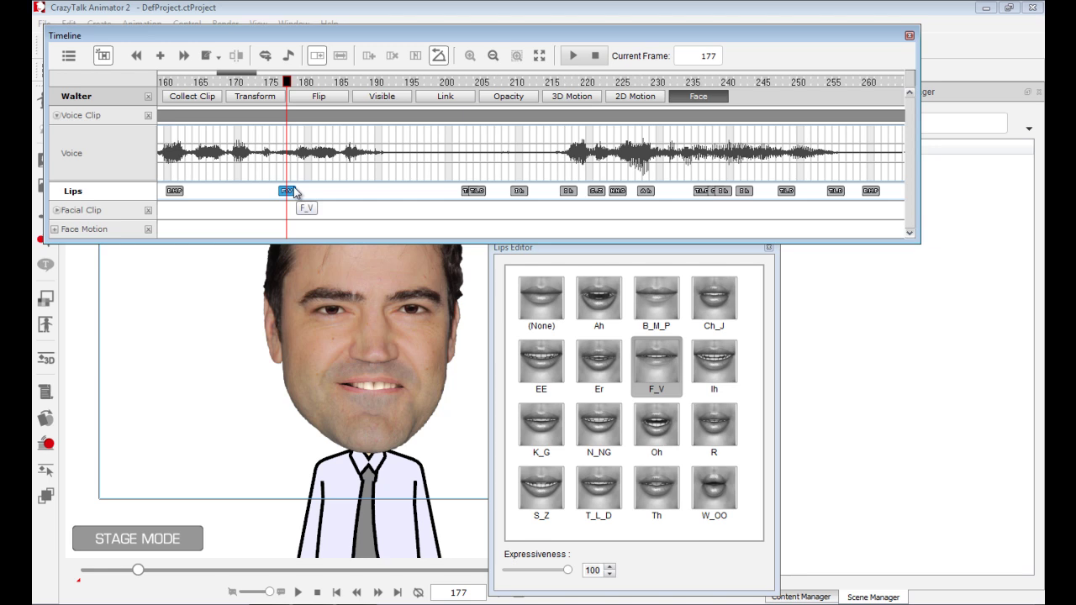
Add a W_OO mouth key at frame 180 and check the F_V key at 177
{"action": "left_click", "coordinate": [308, 192]}
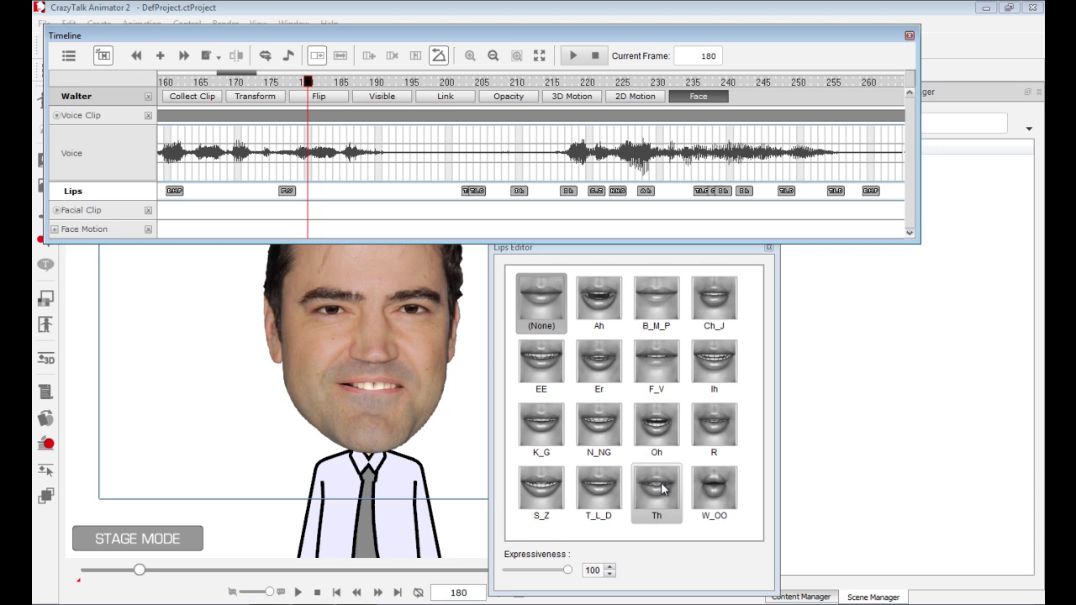
{"action": "left_click", "coordinate": [716, 499]}
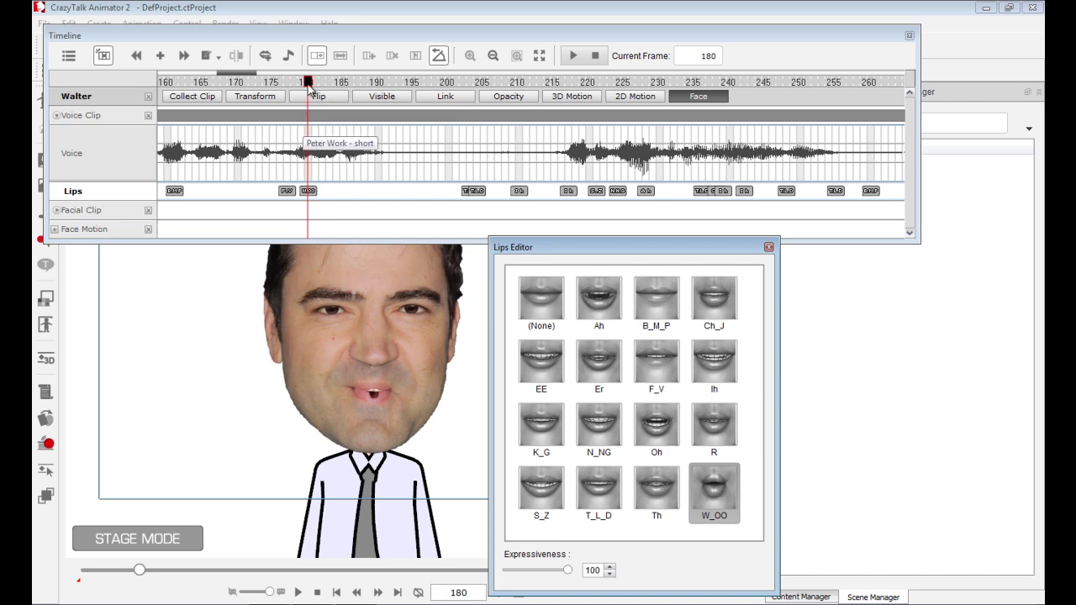
{"action": "left_click_drag", "start_coordinate": [307, 82], "coordinate": [337, 96]}
{"action": "left_click", "coordinate": [336, 96]}
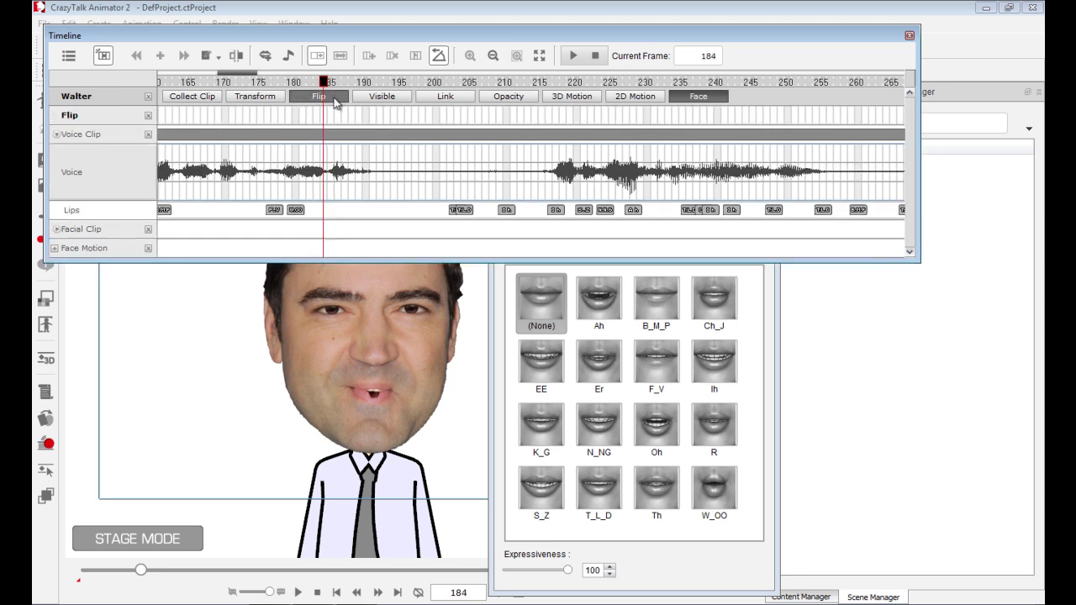
{"action": "left_click", "coordinate": [336, 97]}
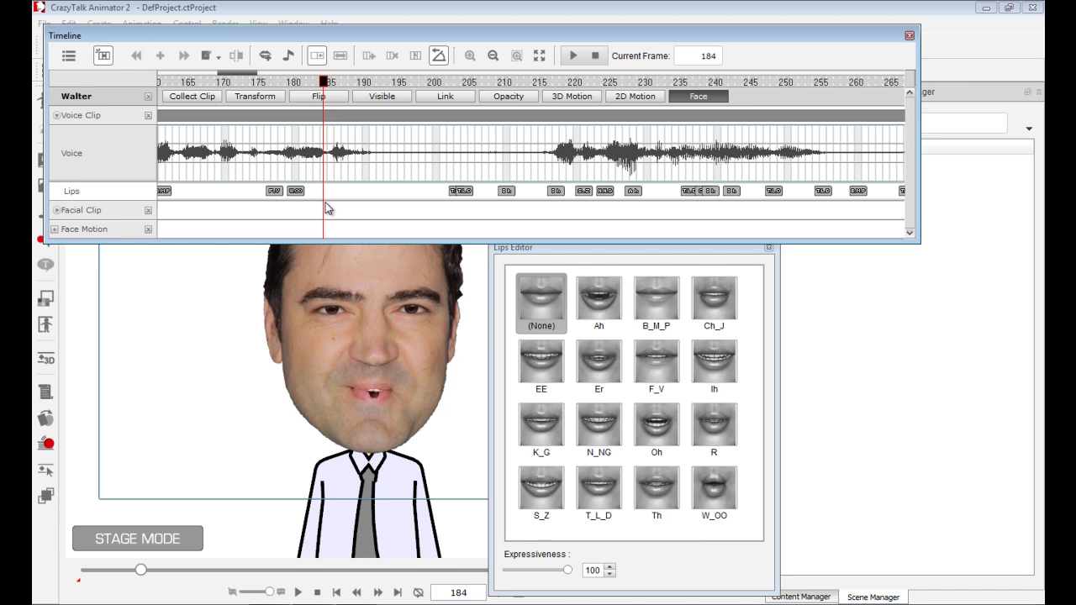
Add an Er mouth key at frame 184 and step through the new keys to frame 191
{"action": "left_click", "coordinate": [607, 362]}
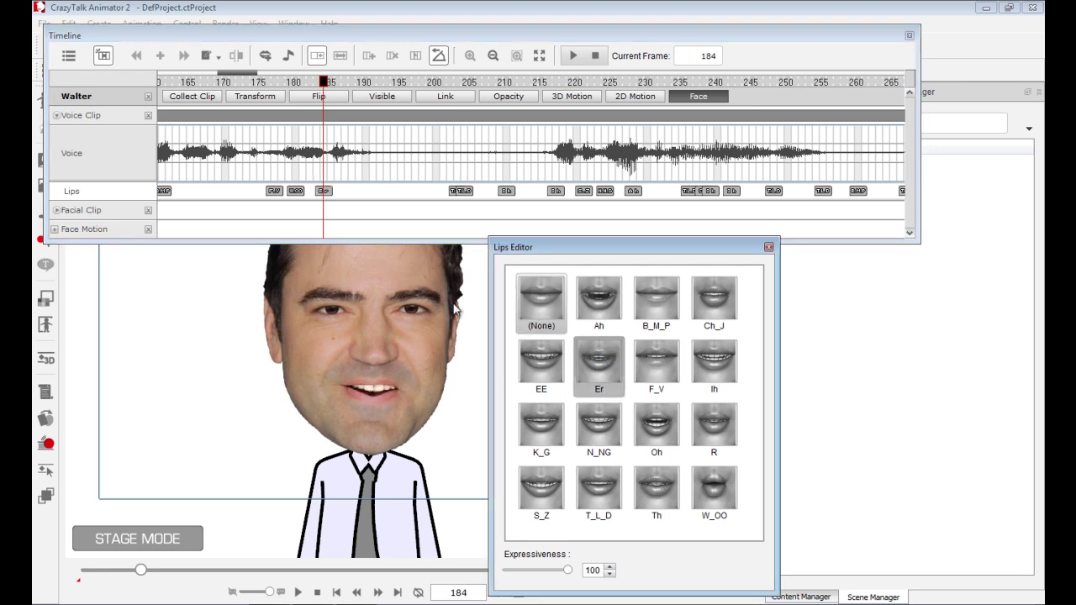
{"action": "left_click", "coordinate": [274, 192]}
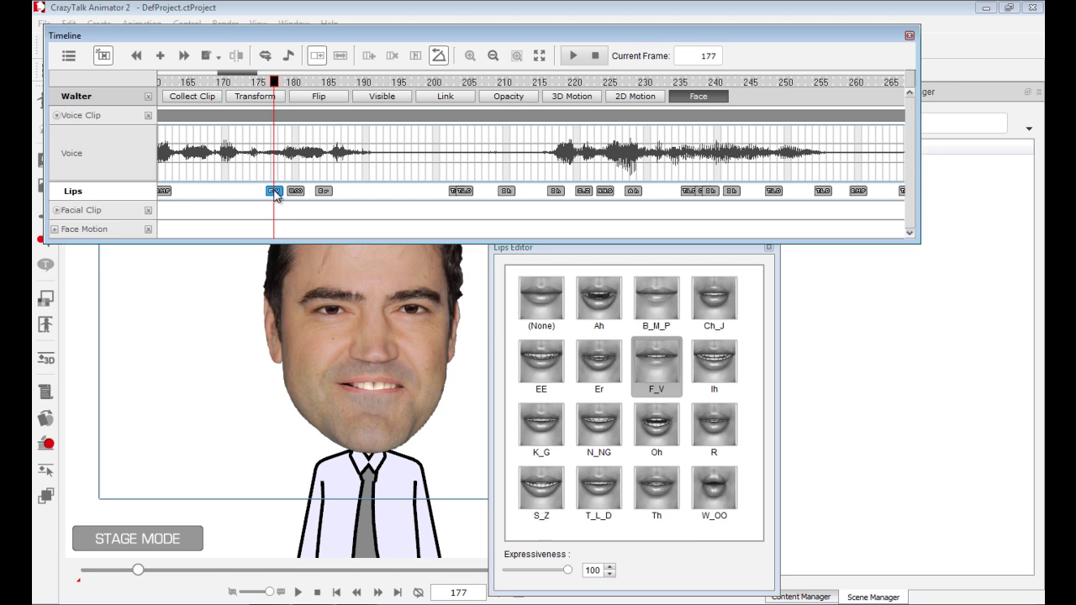
{"action": "left_click", "coordinate": [296, 191]}
{"action": "left_click", "coordinate": [323, 191]}
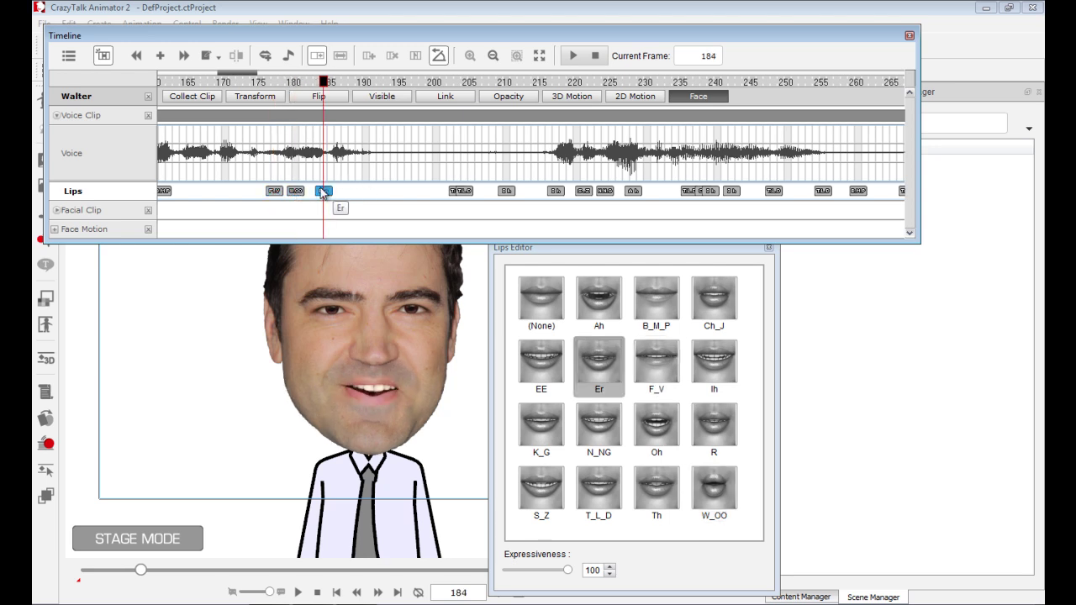
{"action": "left_click", "coordinate": [371, 188]}
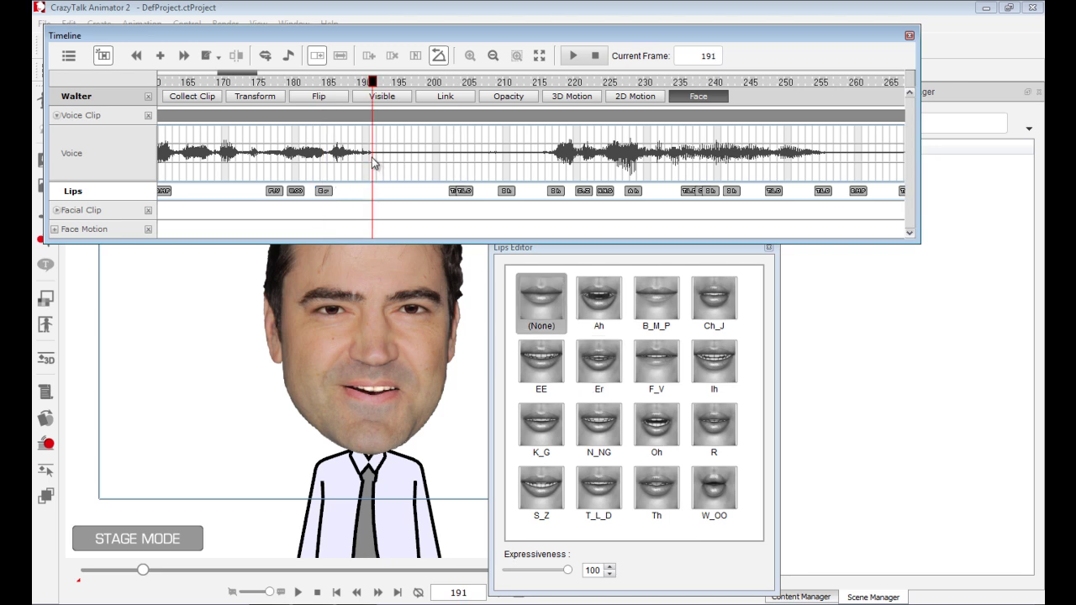
Add closed-mouth None lip keys at frames 191 and 175
{"action": "left_click", "coordinate": [537, 301]}
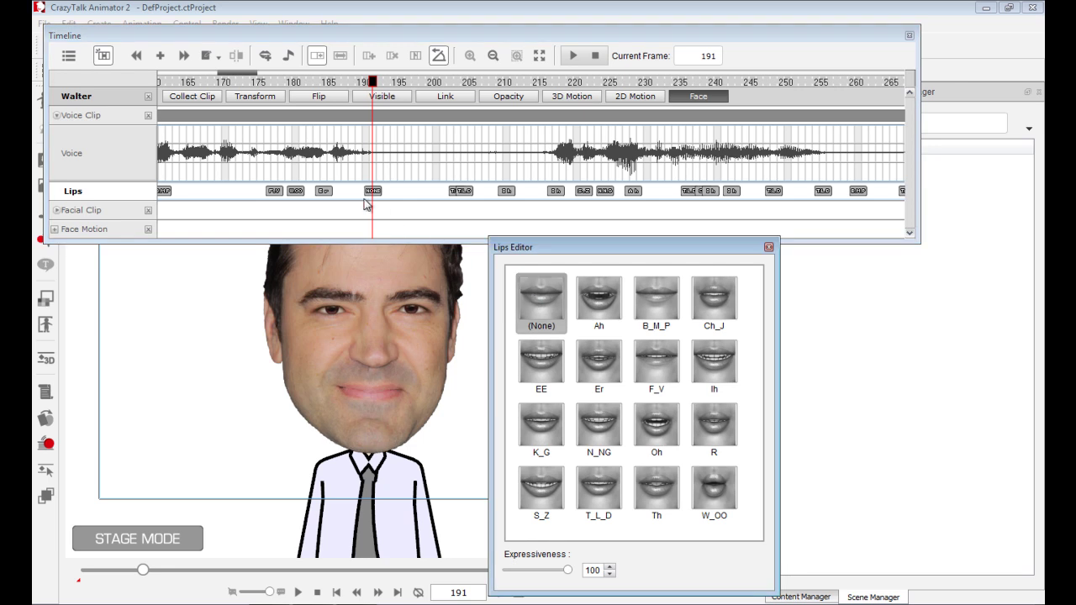
{"action": "left_click_drag", "start_coordinate": [373, 82], "coordinate": [422, 82]}
{"action": "left_click", "coordinate": [452, 192]}
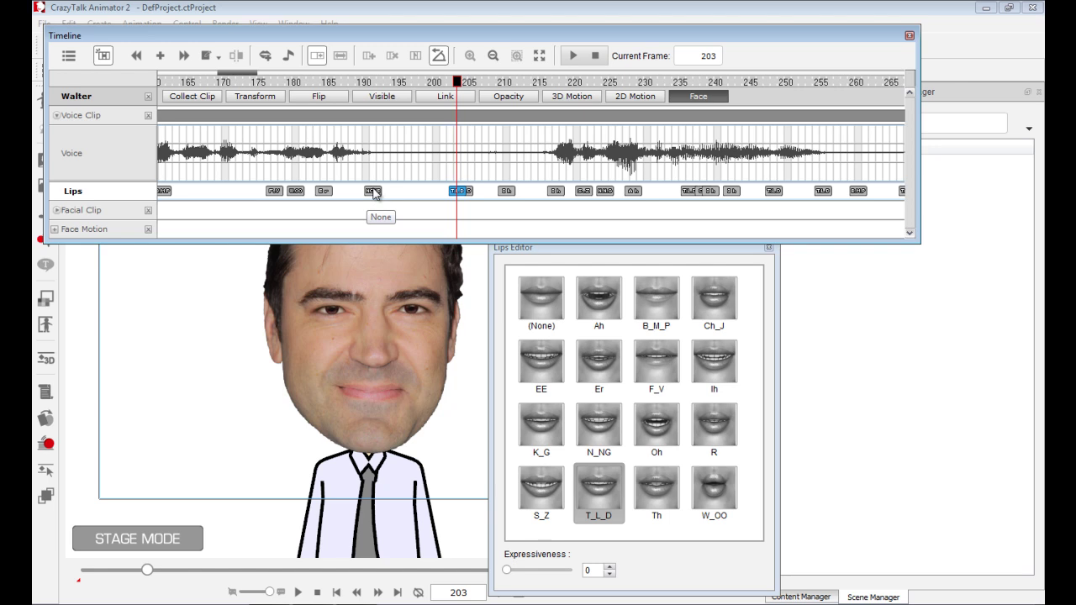
{"action": "left_click", "coordinate": [374, 191]}
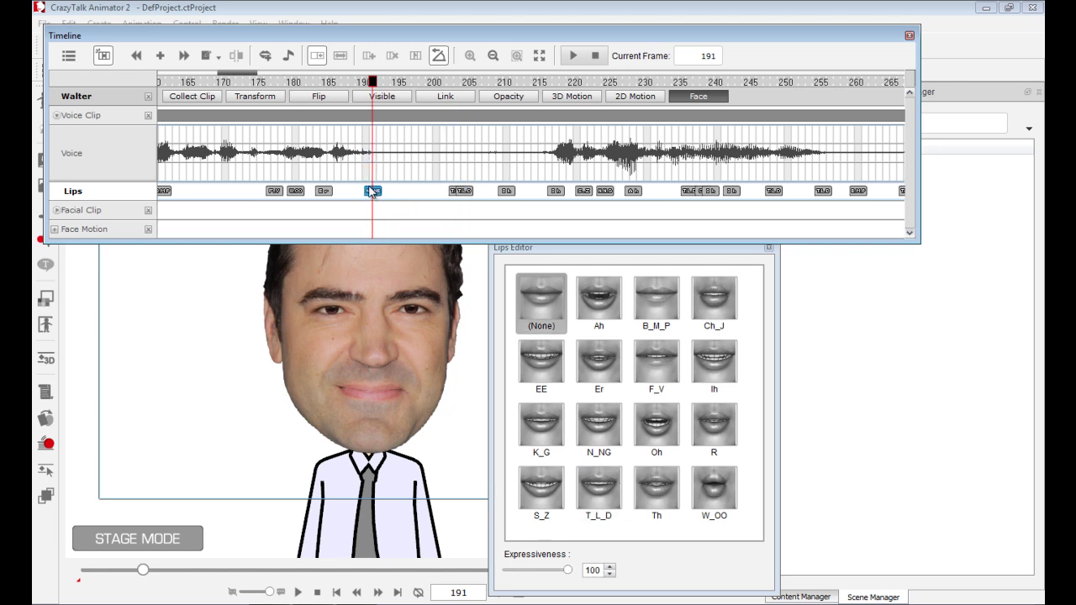
{"action": "left_click", "coordinate": [261, 192]}
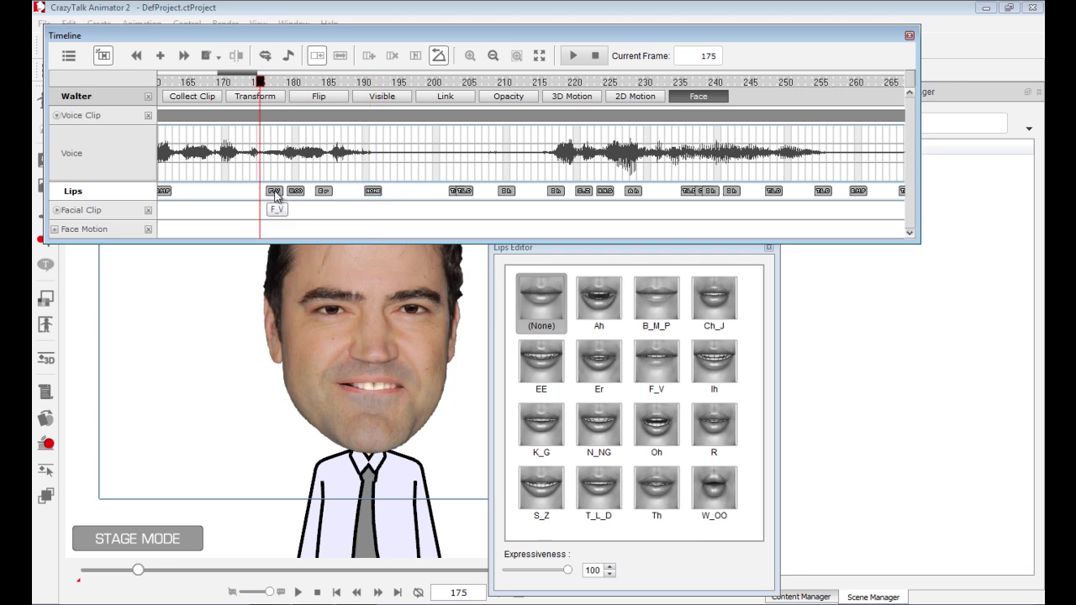
{"action": "left_click", "coordinate": [541, 299]}
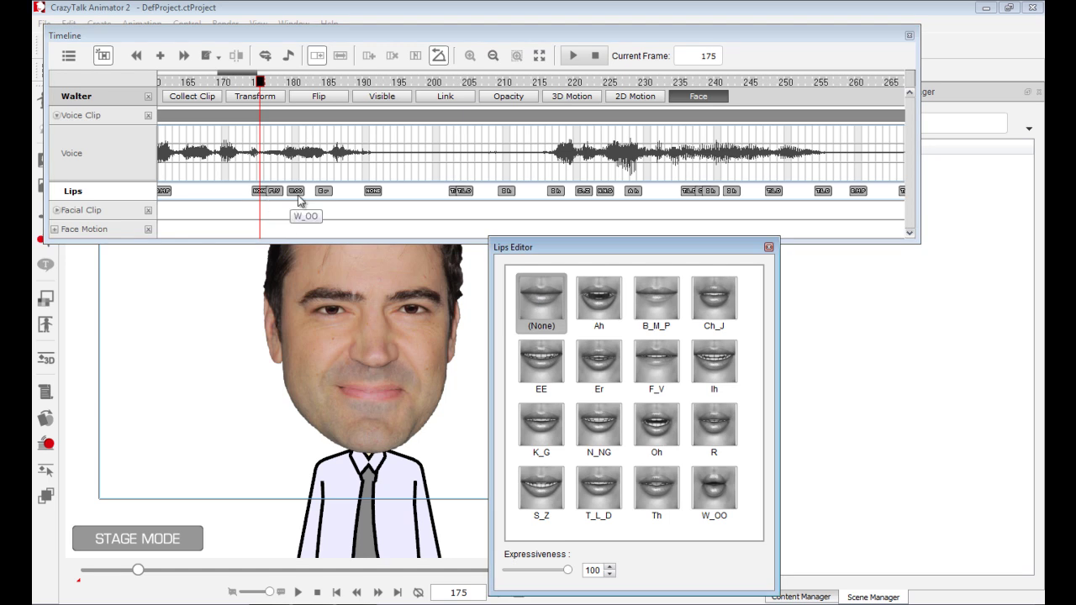
Review the None, F_V, W_OO and Er keys between frames 175 and 191, then rewind to 172
{"action": "left_click", "coordinate": [262, 192]}
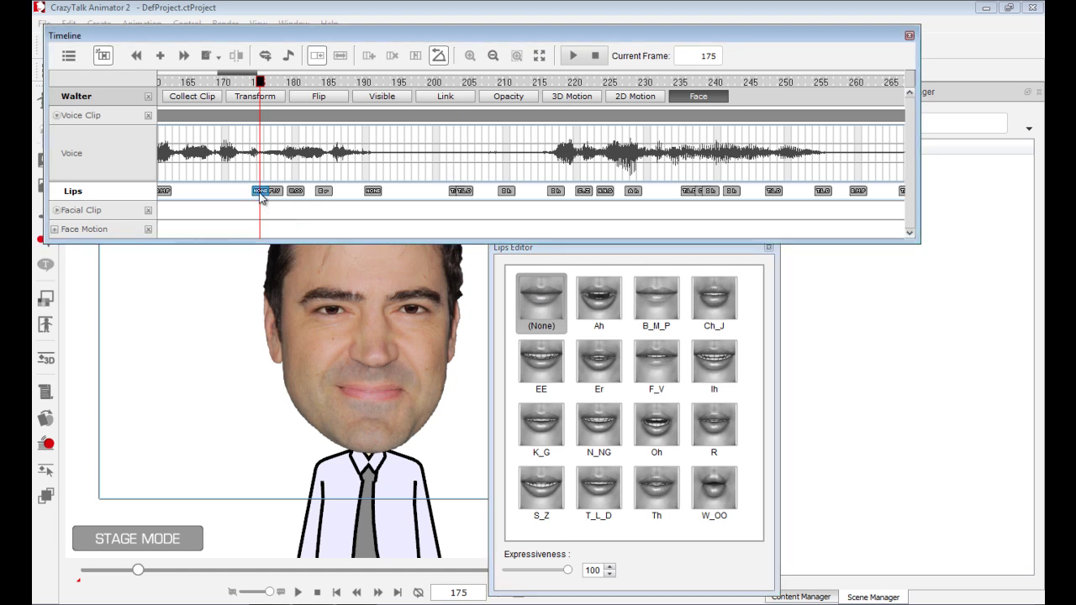
{"action": "left_click", "coordinate": [272, 192]}
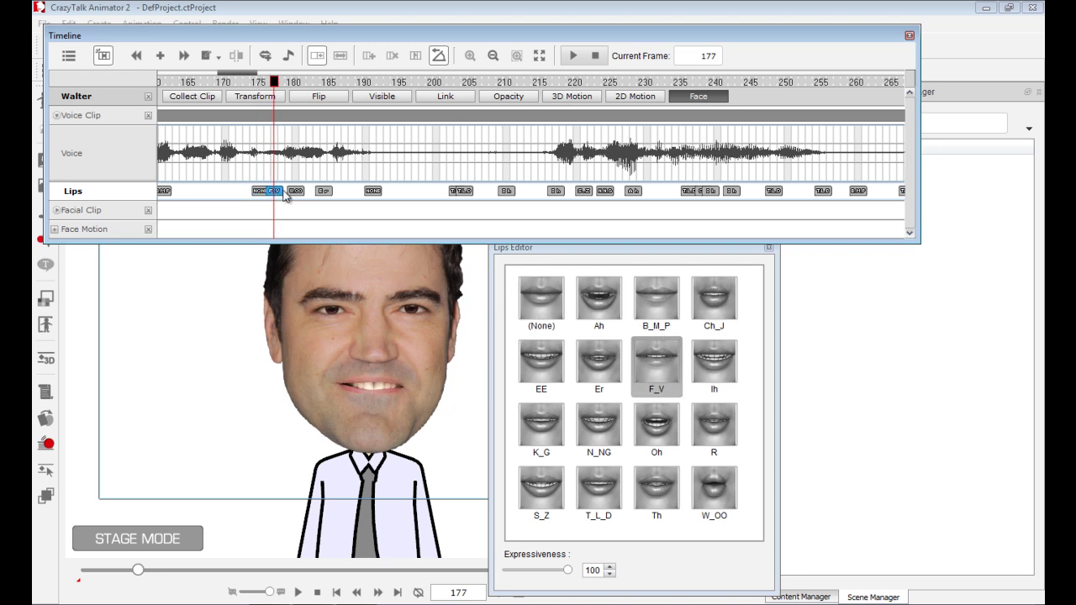
{"action": "left_click", "coordinate": [295, 192]}
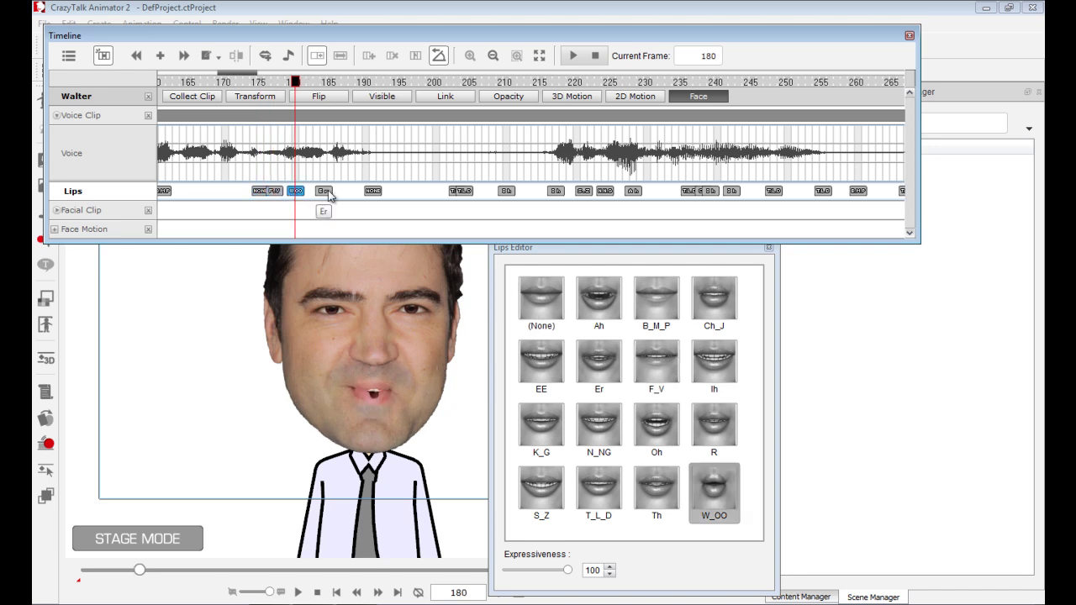
{"action": "left_click", "coordinate": [323, 192]}
{"action": "left_click", "coordinate": [375, 192]}
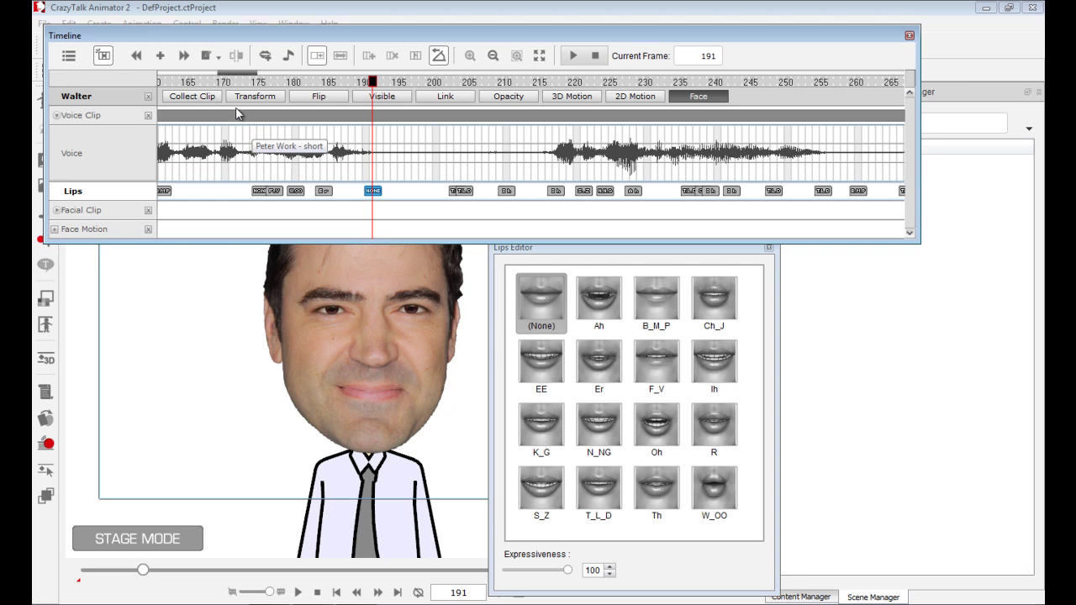
{"action": "left_click", "coordinate": [238, 81]}
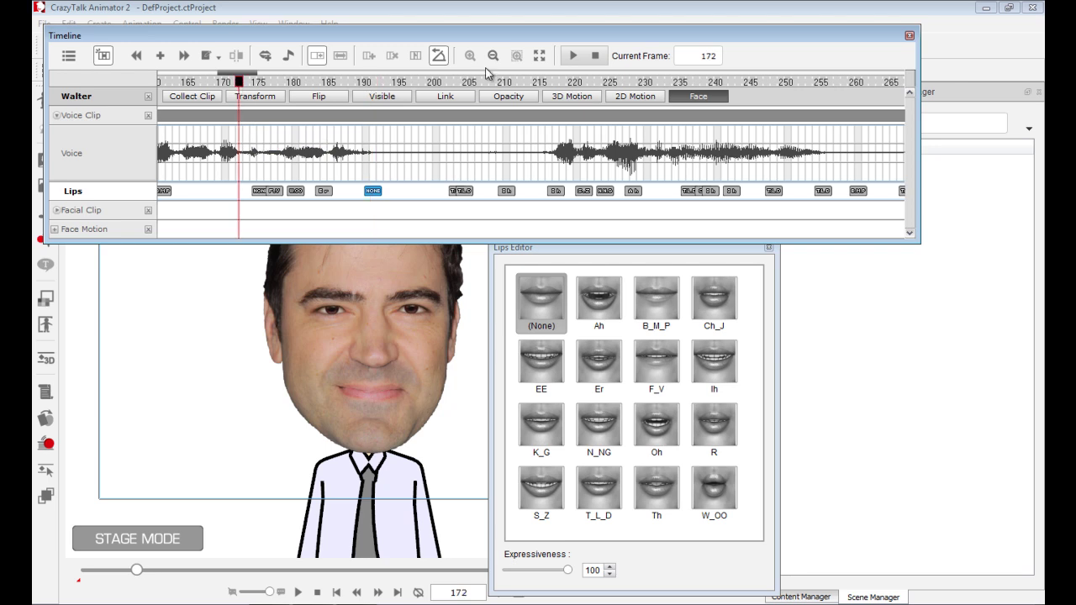
Play back the edited lip sync from frame 172
{"action": "left_click", "coordinate": [572, 56]}
{"action": "left_click", "coordinate": [572, 56]}
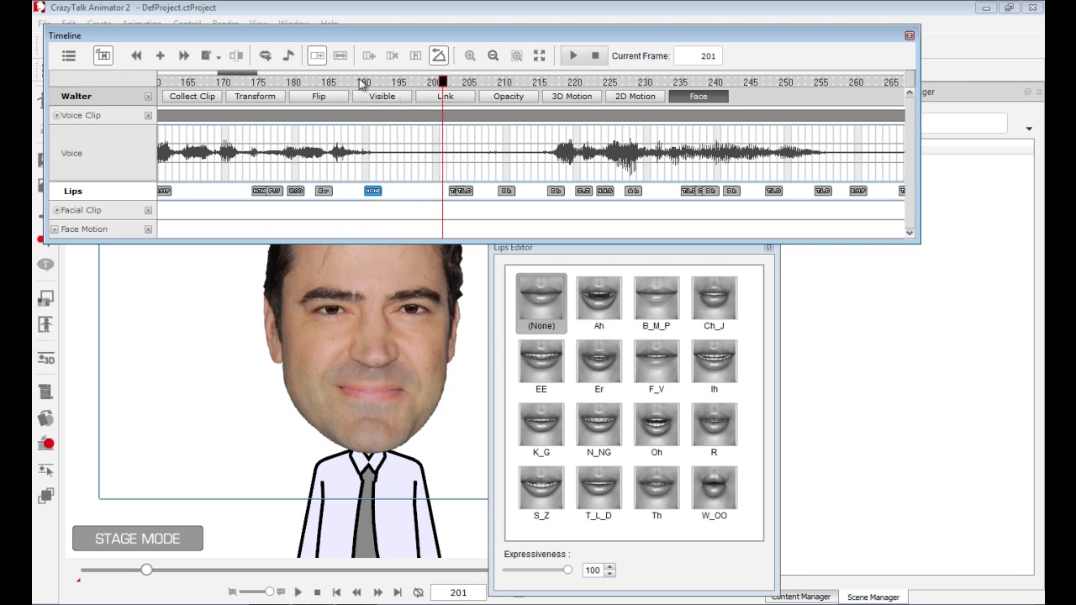
{"action": "left_click", "coordinate": [241, 82]}
{"action": "left_click", "coordinate": [572, 55]}
Close the Lips Editor and delete the lip keys from frame 200 to 242
{"action": "left_click", "coordinate": [768, 249]}
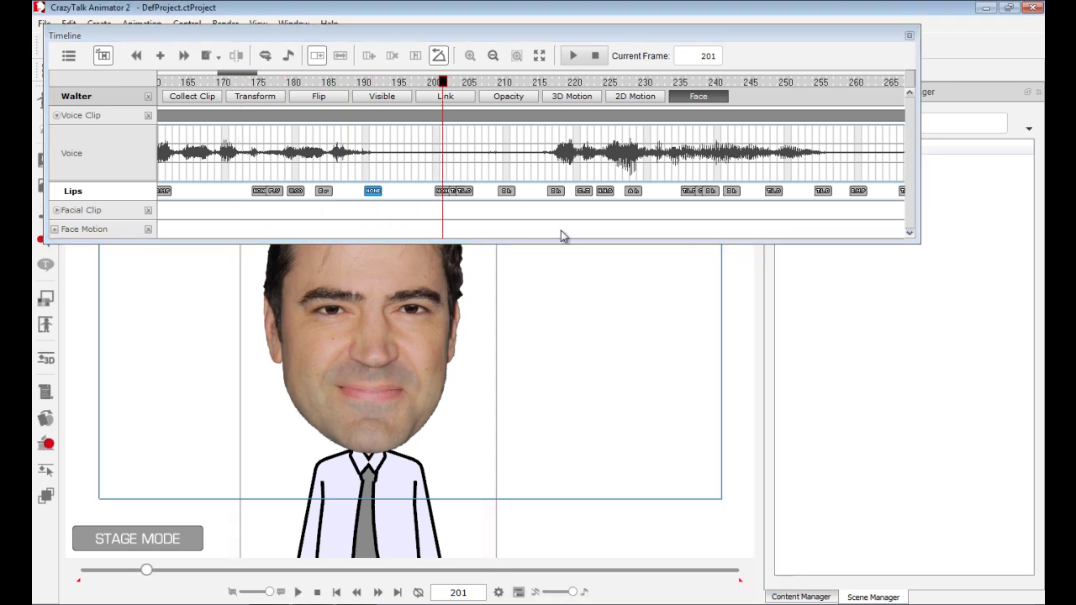
{"action": "left_click", "coordinate": [395, 191]}
{"action": "left_click", "coordinate": [240, 197], "text": "shift"}
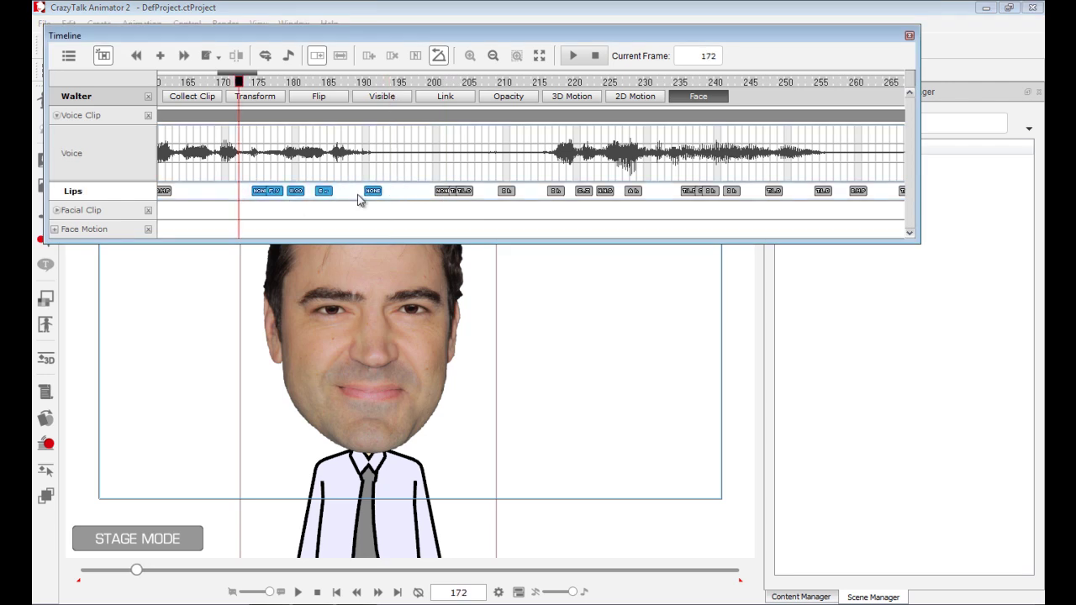
{"action": "left_click", "coordinate": [433, 198]}
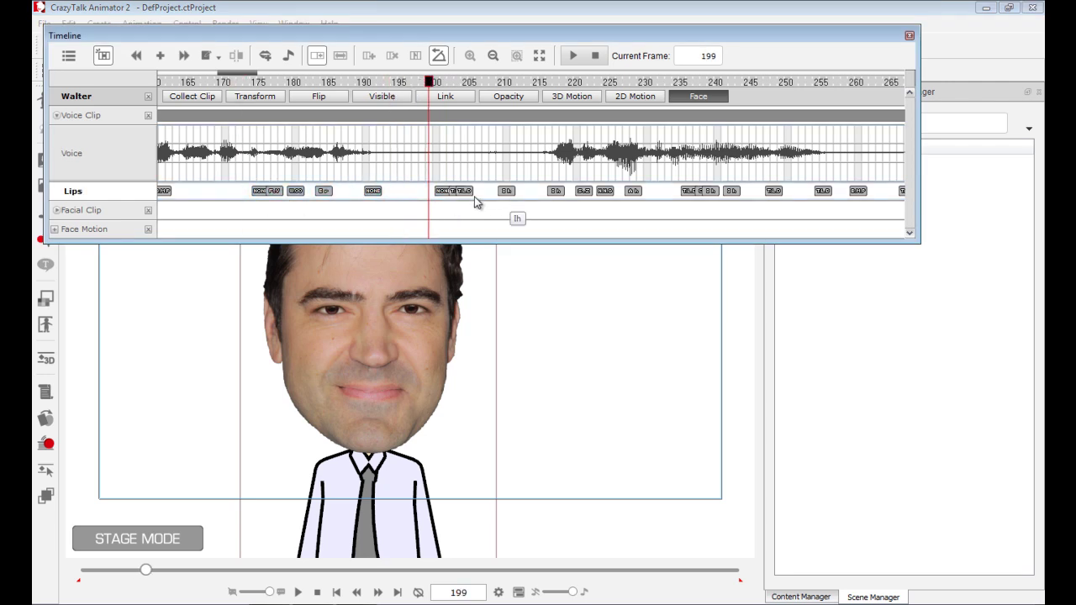
{"action": "left_click", "coordinate": [413, 197]}
{"action": "left_click_drag", "start_coordinate": [422, 195], "coordinate": [735, 196]}
{"action": "right_click", "coordinate": [734, 196]}
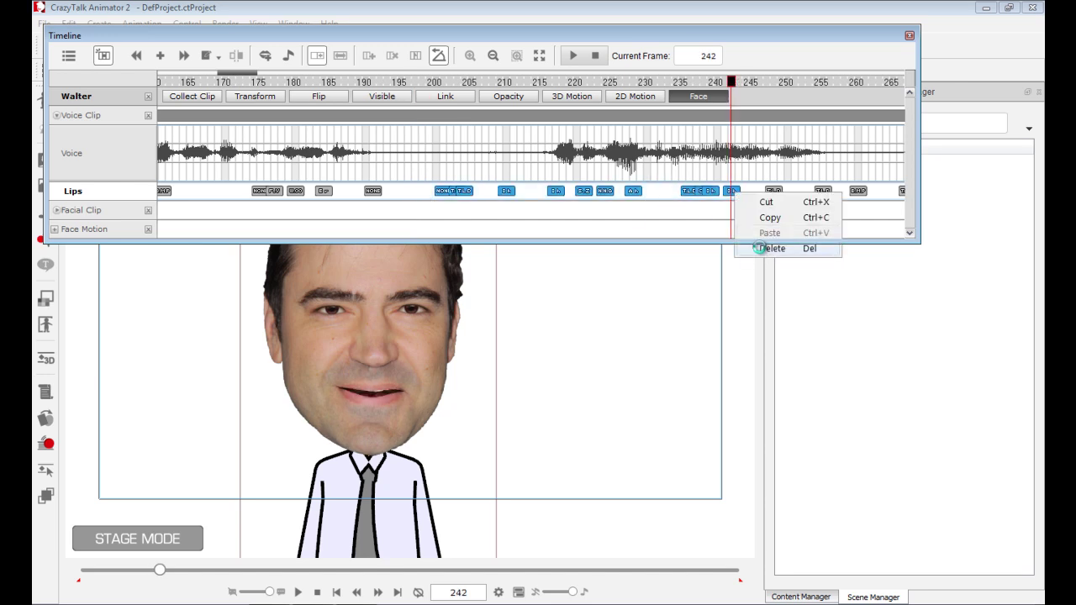
{"action": "left_click", "coordinate": [752, 247]}
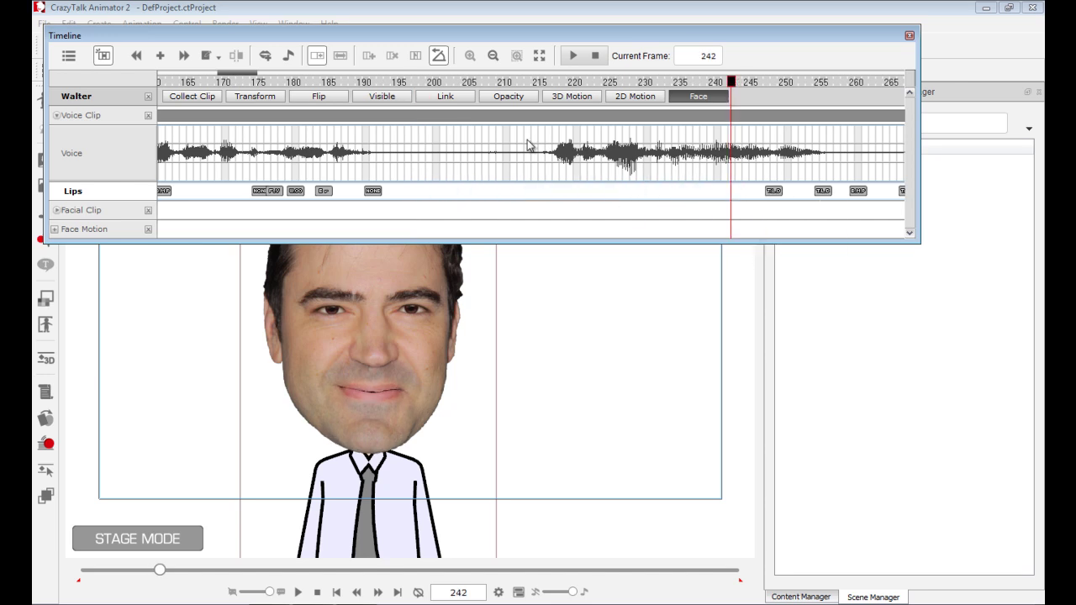
{"action": "left_click", "coordinate": [555, 193]}
Copy the F_V, W_OO and Er lip keys and paste them at frame 217
{"action": "left_click", "coordinate": [541, 195]}
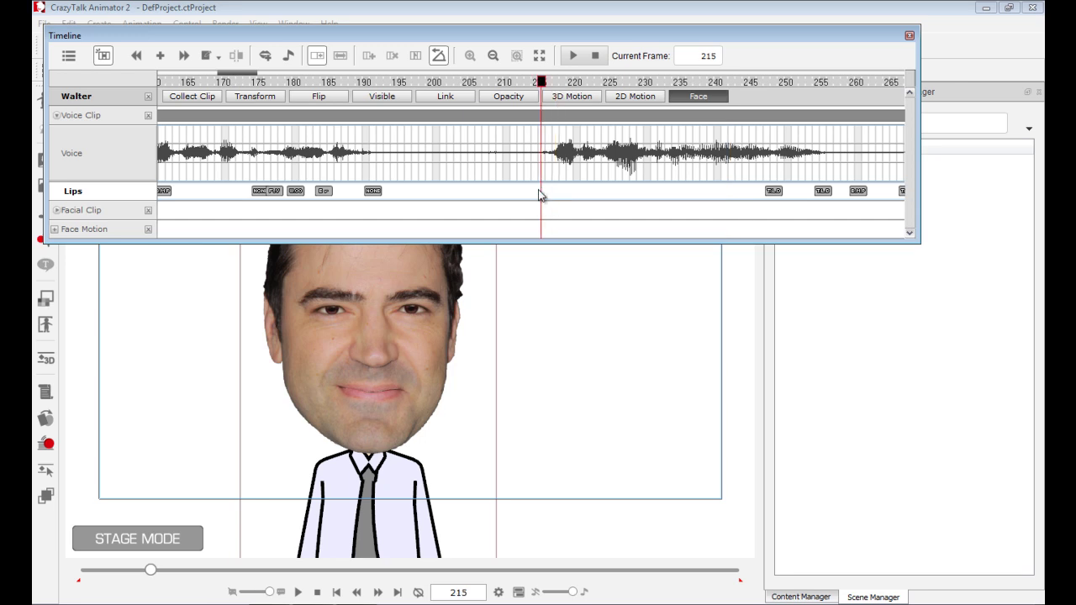
{"action": "left_click", "coordinate": [374, 192]}
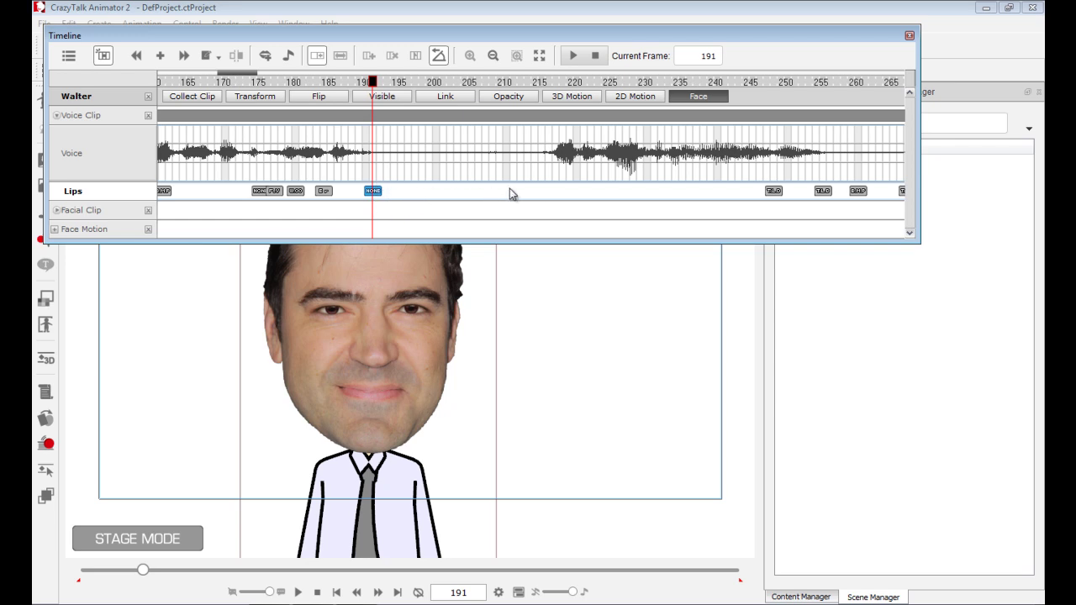
{"action": "left_click", "coordinate": [338, 197]}
{"action": "left_click_drag", "start_coordinate": [334, 197], "coordinate": [277, 197]}
{"action": "right_click", "coordinate": [288, 198]}
{"action": "left_click", "coordinate": [301, 216]}
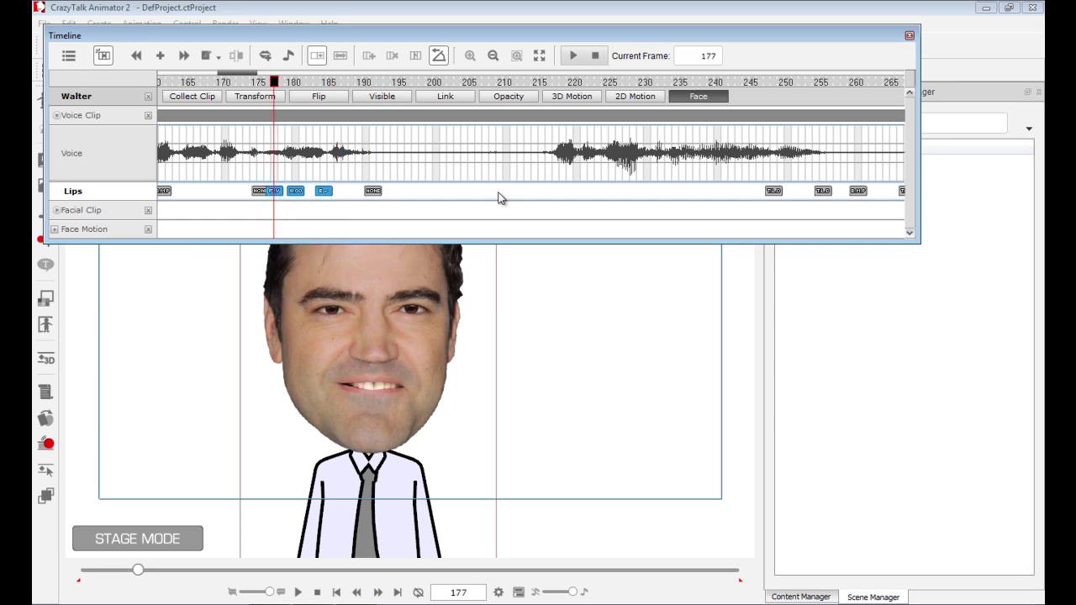
{"action": "left_click", "coordinate": [555, 190]}
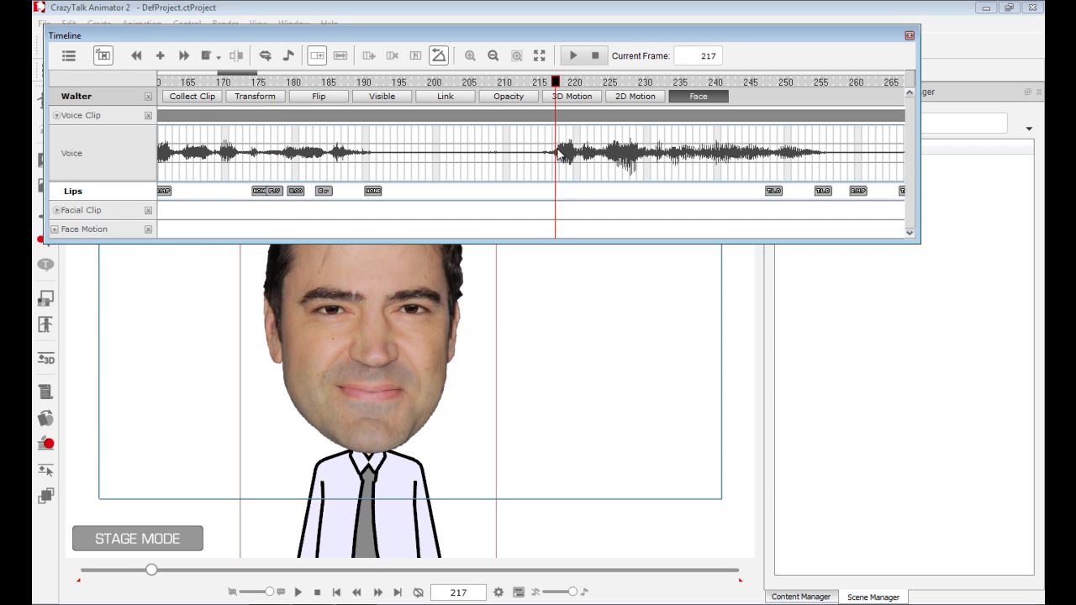
{"action": "right_click", "coordinate": [556, 196]}
{"action": "left_click", "coordinate": [579, 229]}
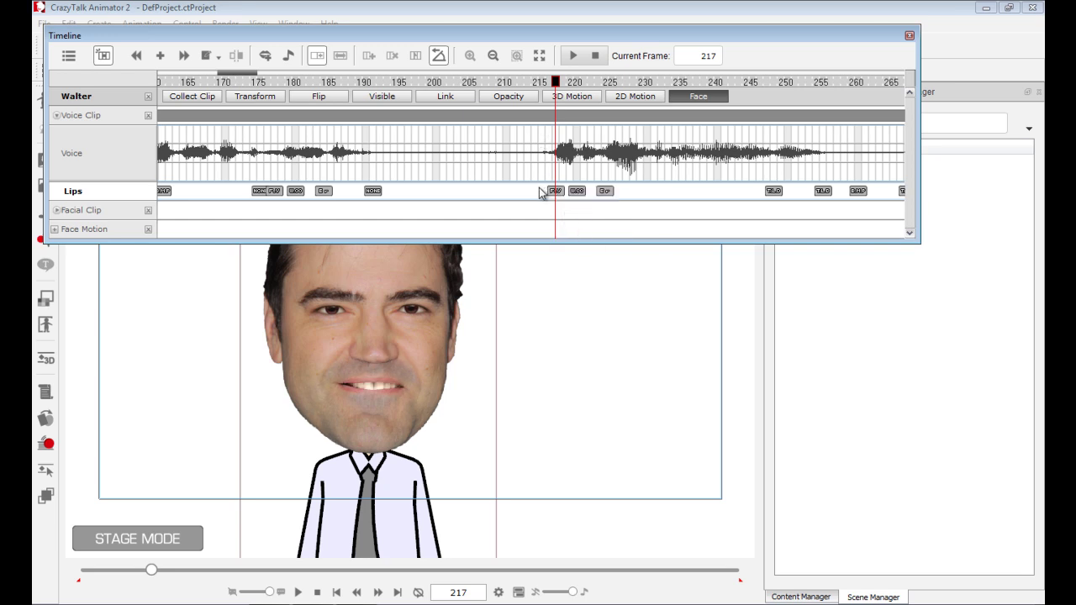
Add a closed-mouth None lip key at frame 214
{"action": "left_click", "coordinate": [258, 192]}
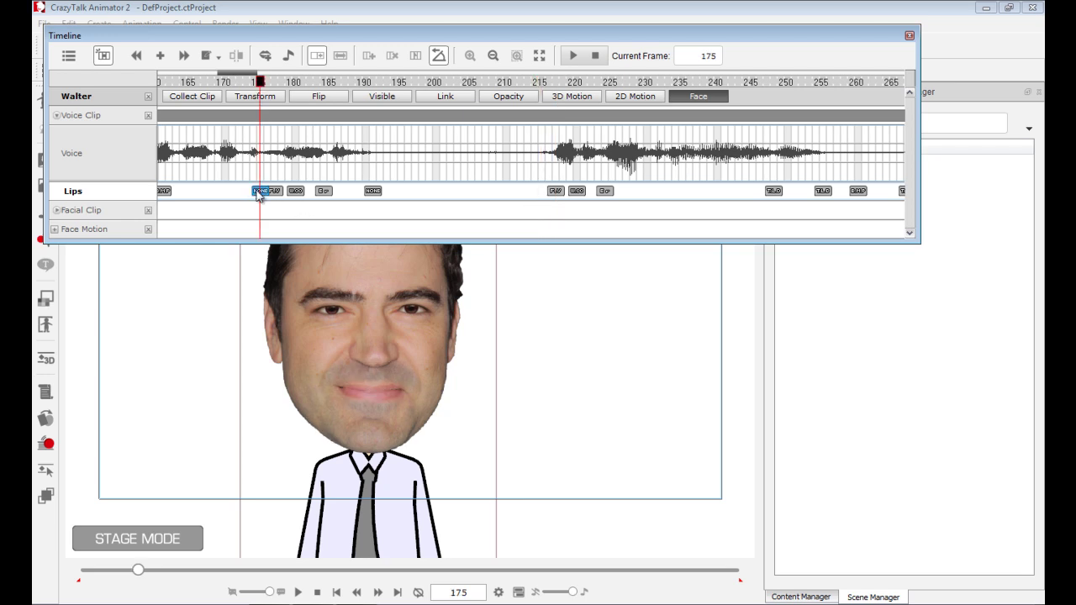
{"action": "left_click", "coordinate": [538, 194]}
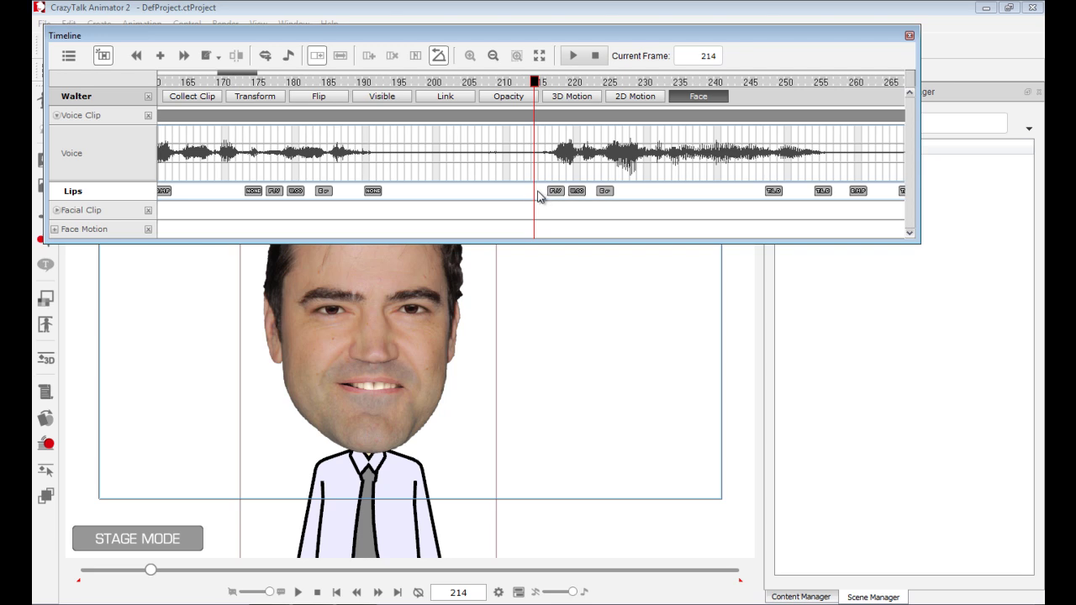
{"action": "left_click", "coordinate": [374, 192]}
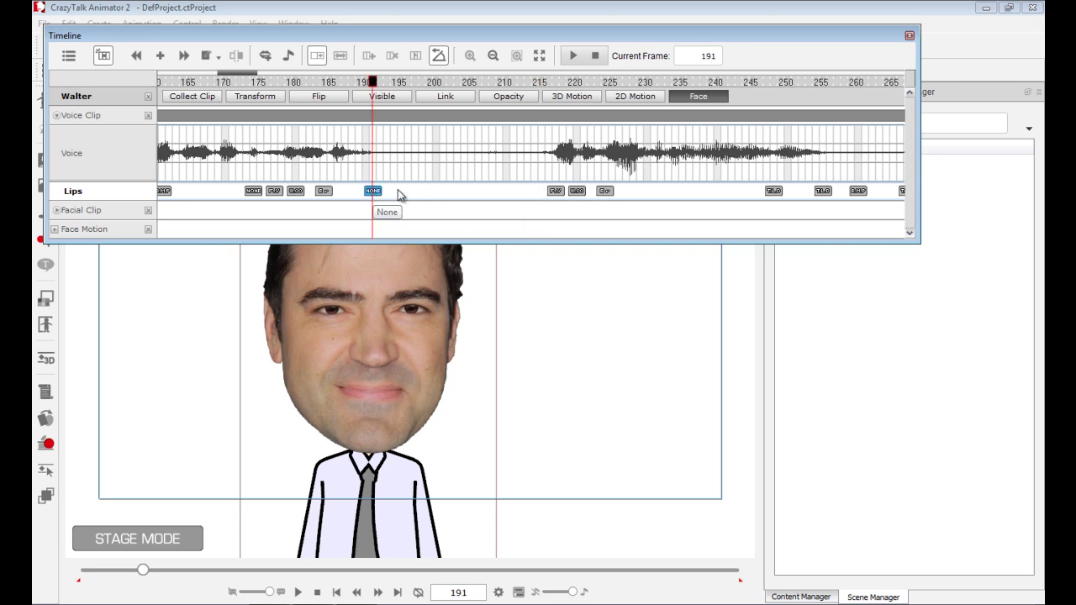
{"action": "left_click", "coordinate": [401, 195]}
{"action": "left_click", "coordinate": [443, 196]}
{"action": "left_click", "coordinate": [505, 196]}
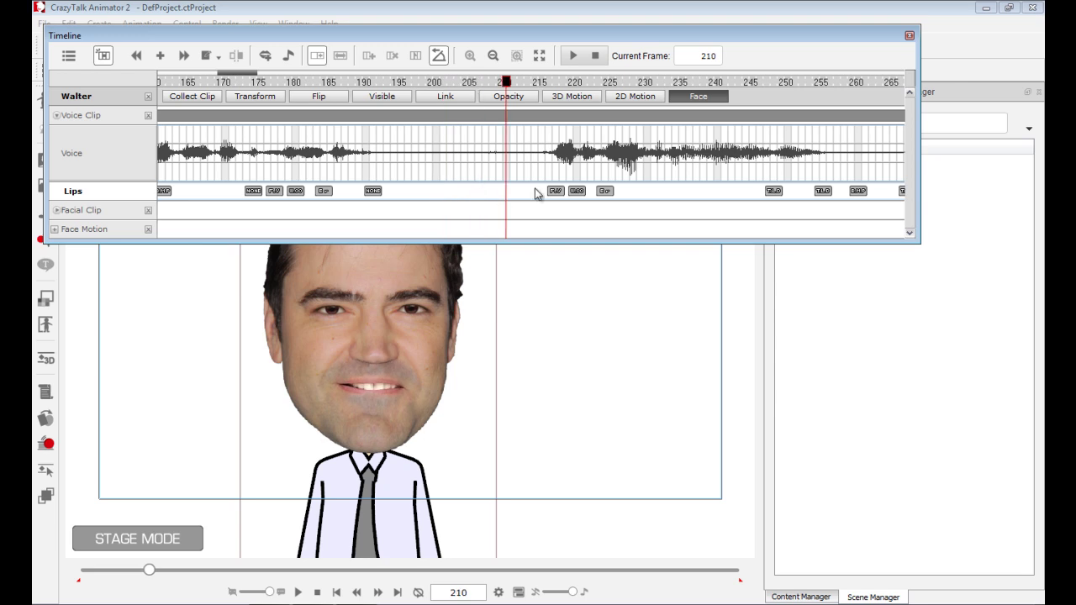
{"action": "left_click", "coordinate": [534, 193]}
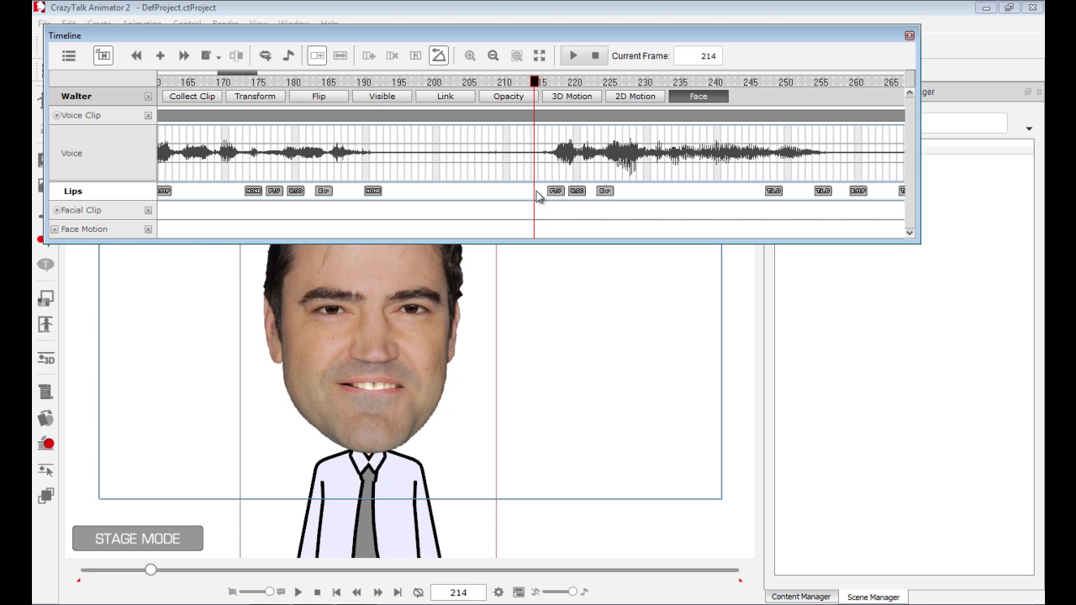
{"action": "double_click", "coordinate": [539, 195]}
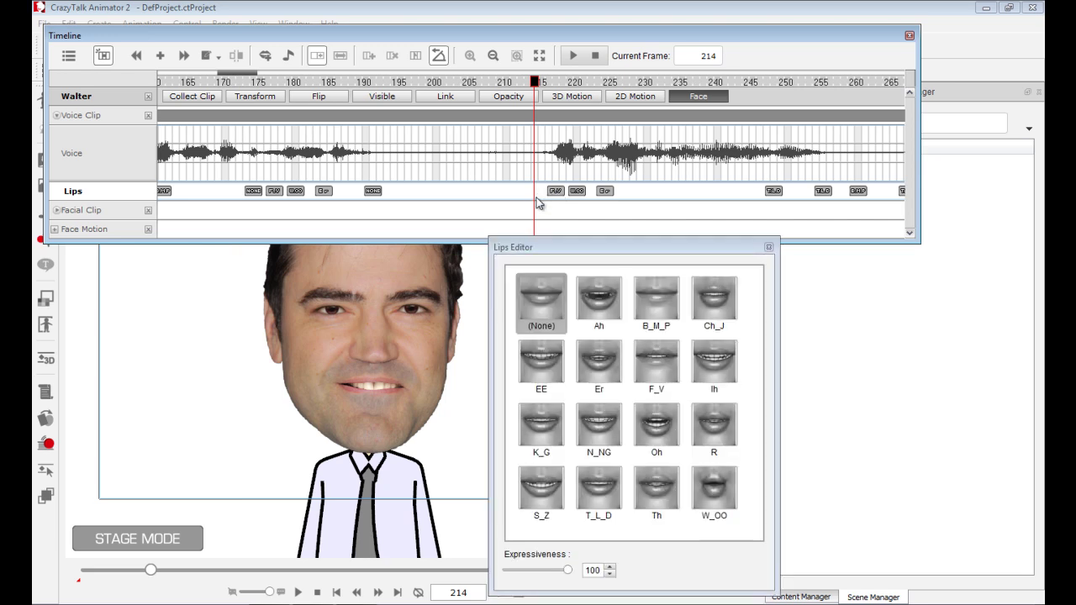
{"action": "left_click", "coordinate": [545, 296]}
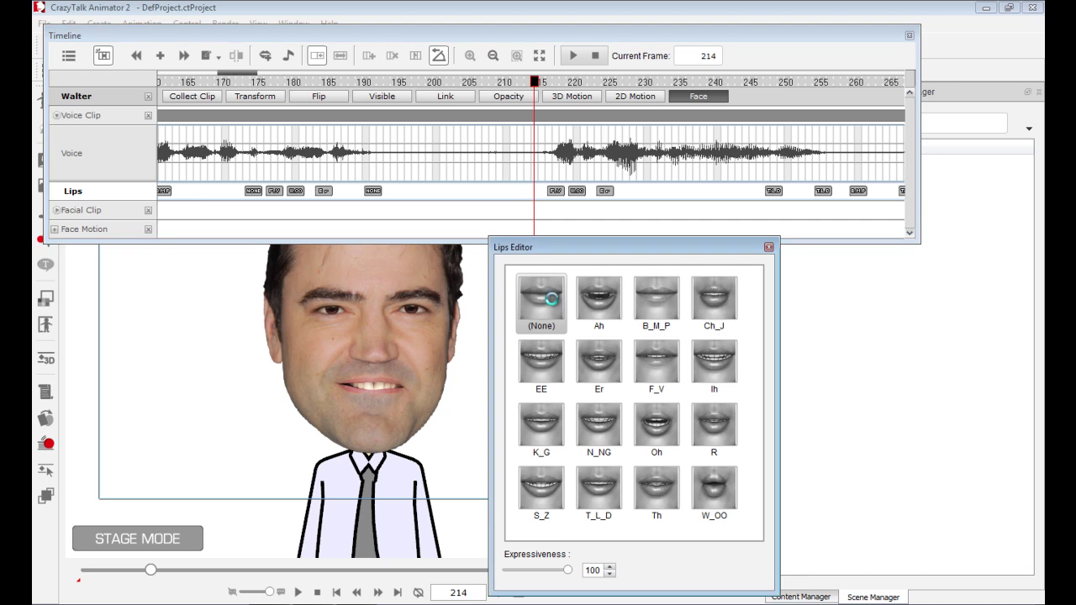
{"action": "left_click", "coordinate": [768, 247]}
Preview the mouth shapes from frame 173 and select the Eh key at frame 224
{"action": "left_click", "coordinate": [246, 82]}
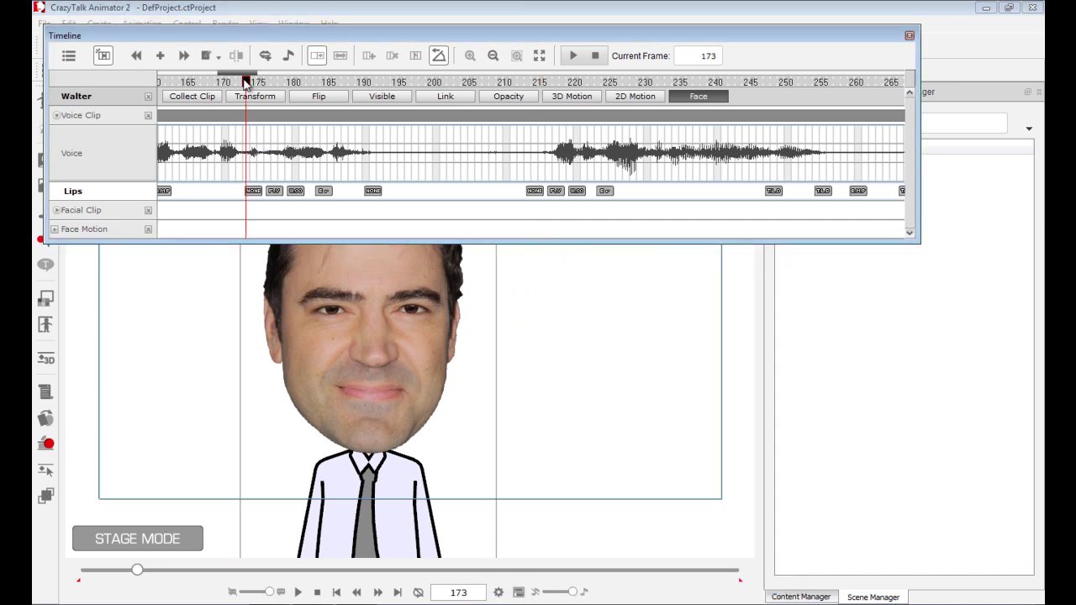
{"action": "left_click_drag", "start_coordinate": [257, 88], "coordinate": [625, 147]}
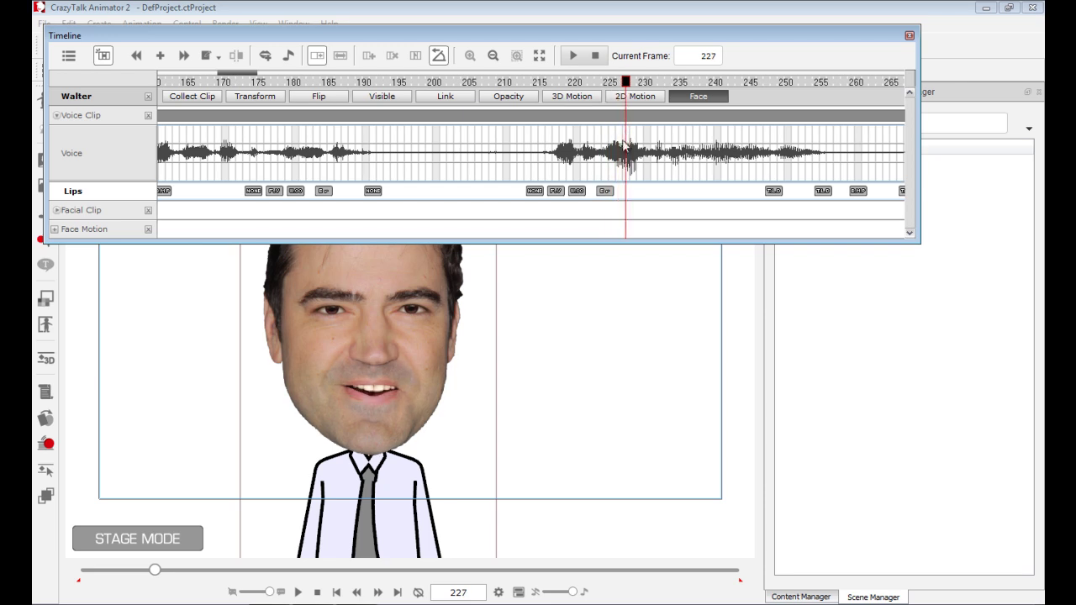
{"action": "left_click", "coordinate": [606, 191]}
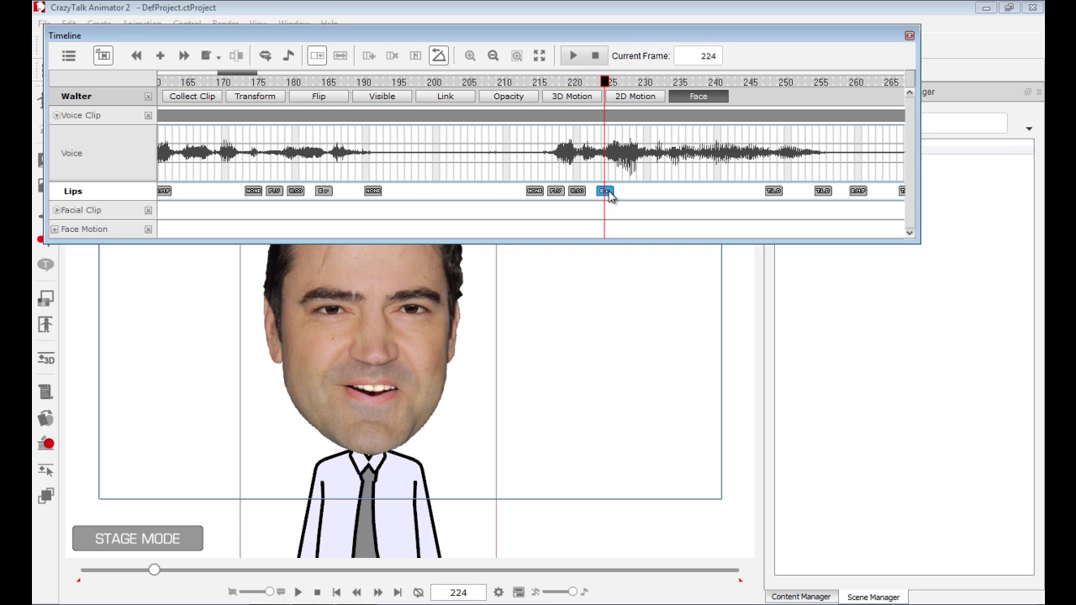
Undo the last five lip key edits
{"action": "left_click_drag", "start_coordinate": [491, 35], "coordinate": [508, 117]}
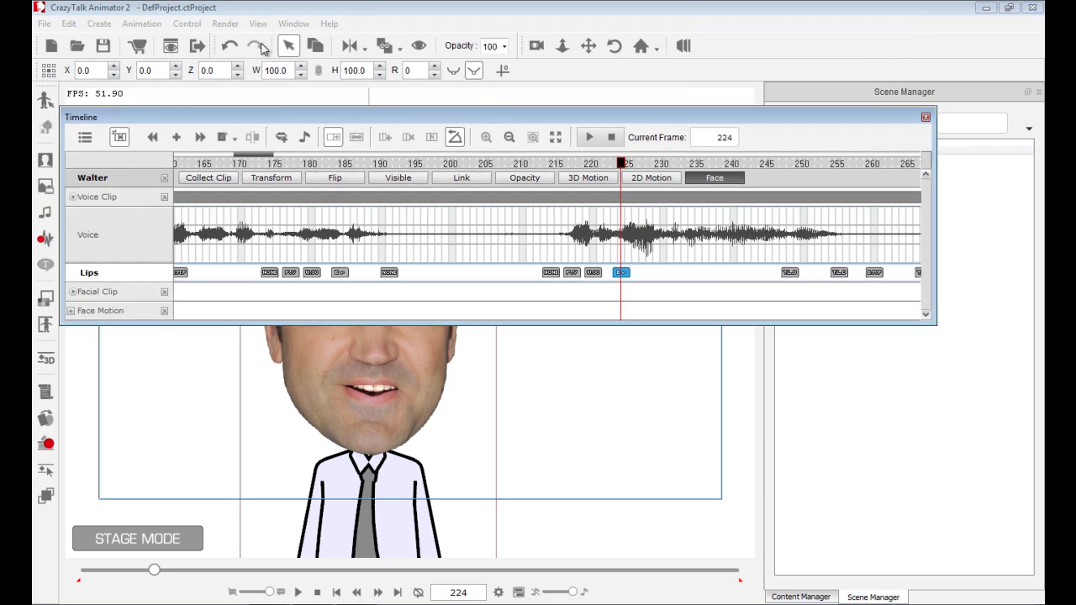
{"action": "left_click", "coordinate": [233, 45]}
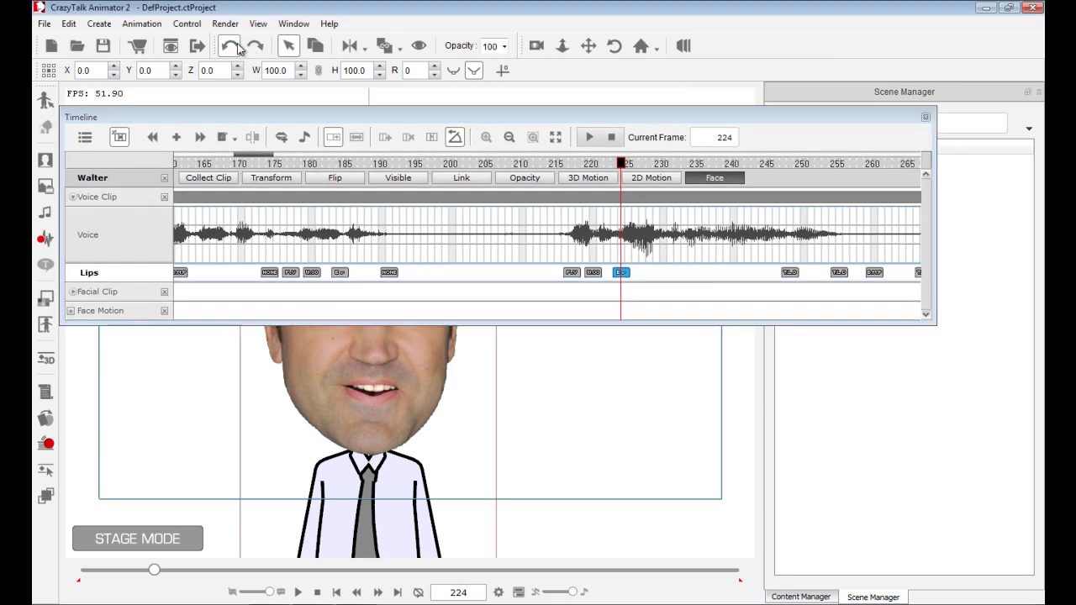
{"action": "left_click", "coordinate": [235, 47]}
{"action": "left_click", "coordinate": [238, 48]}
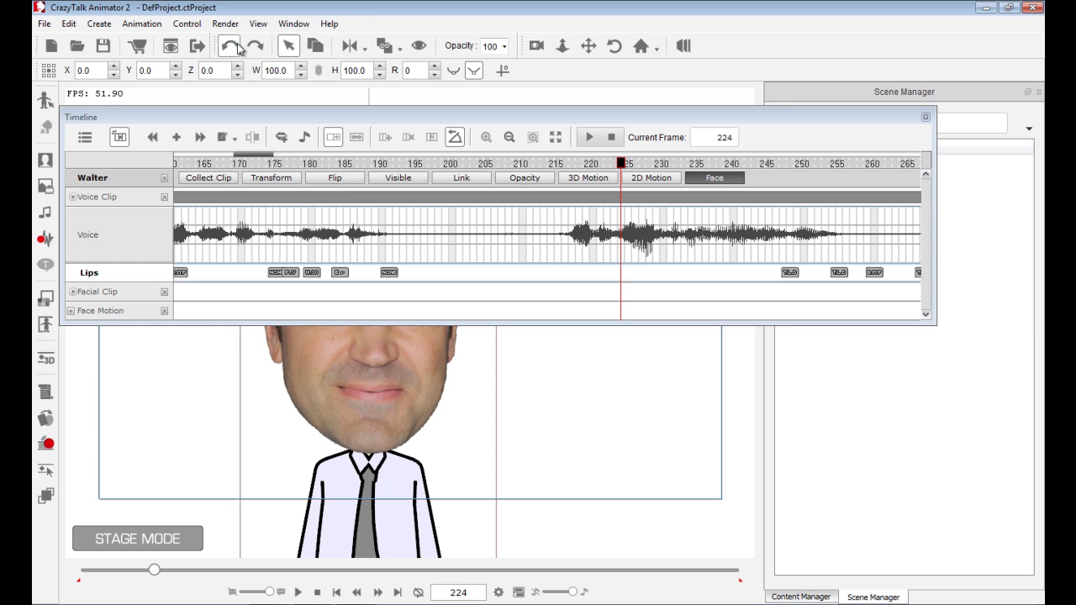
{"action": "left_click", "coordinate": [235, 46]}
{"action": "left_click", "coordinate": [236, 46]}
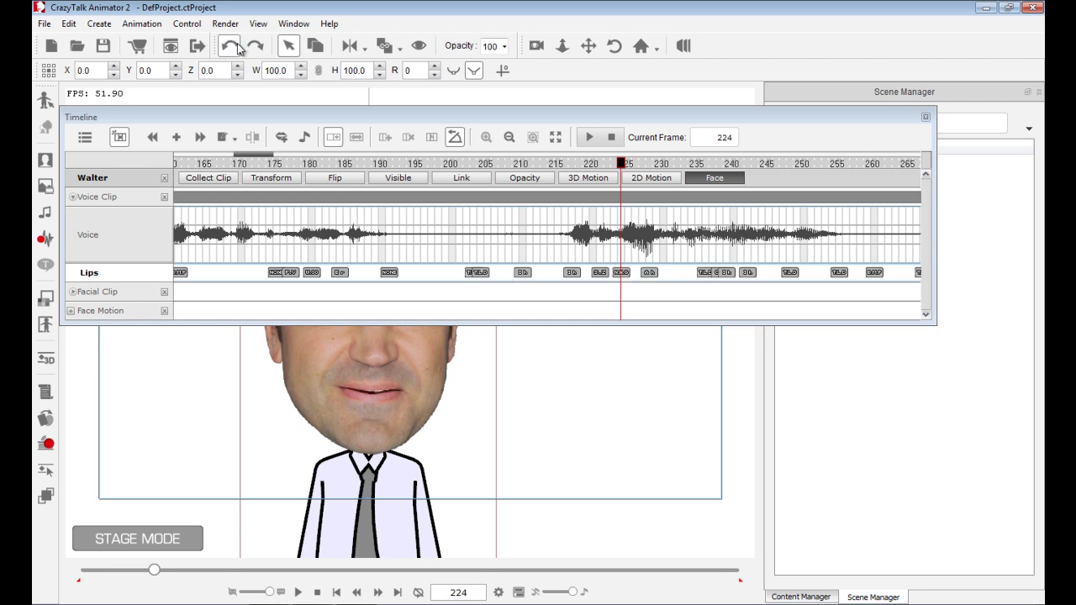
Close the Timeline, return to frame 1, and frame and select Walter on stage
{"action": "left_click", "coordinate": [925, 117]}
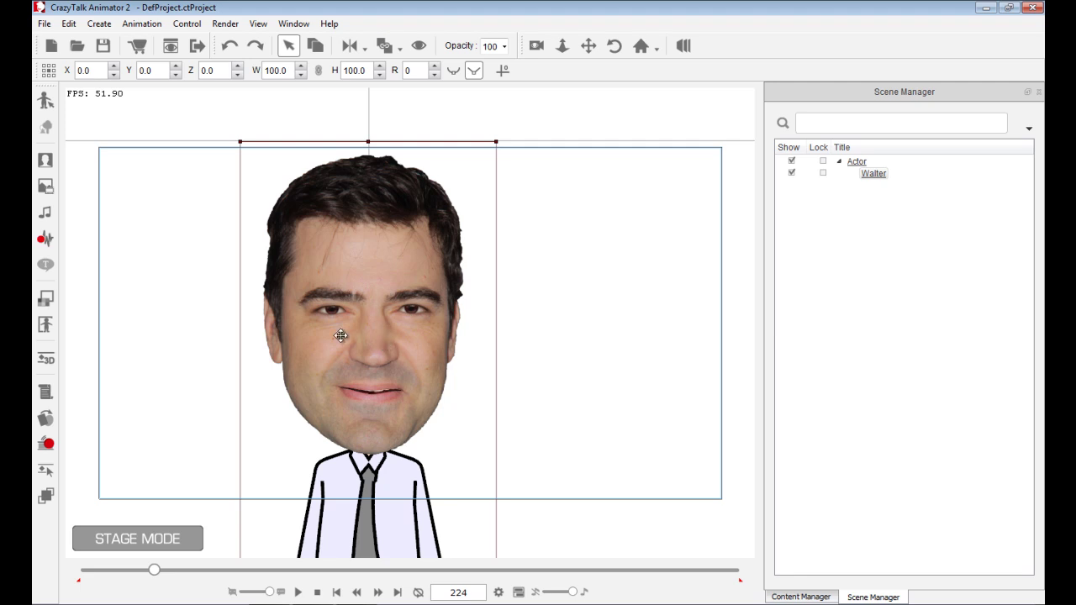
{"action": "left_click", "coordinate": [317, 593]}
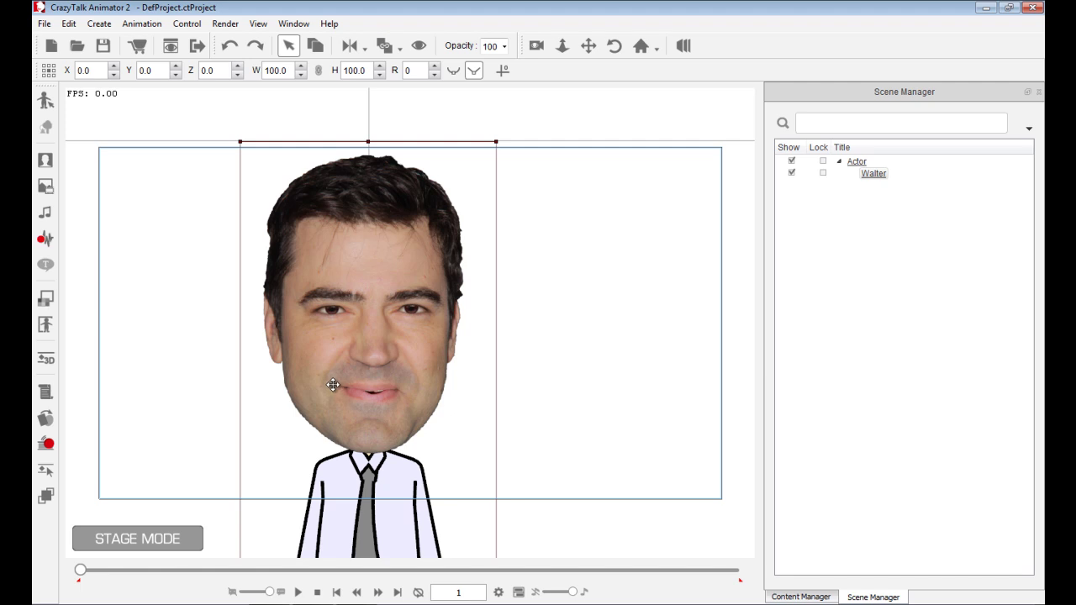
{"action": "scroll", "coordinate": [336, 382], "scroll_direction": "down", "scroll_amount": 5}
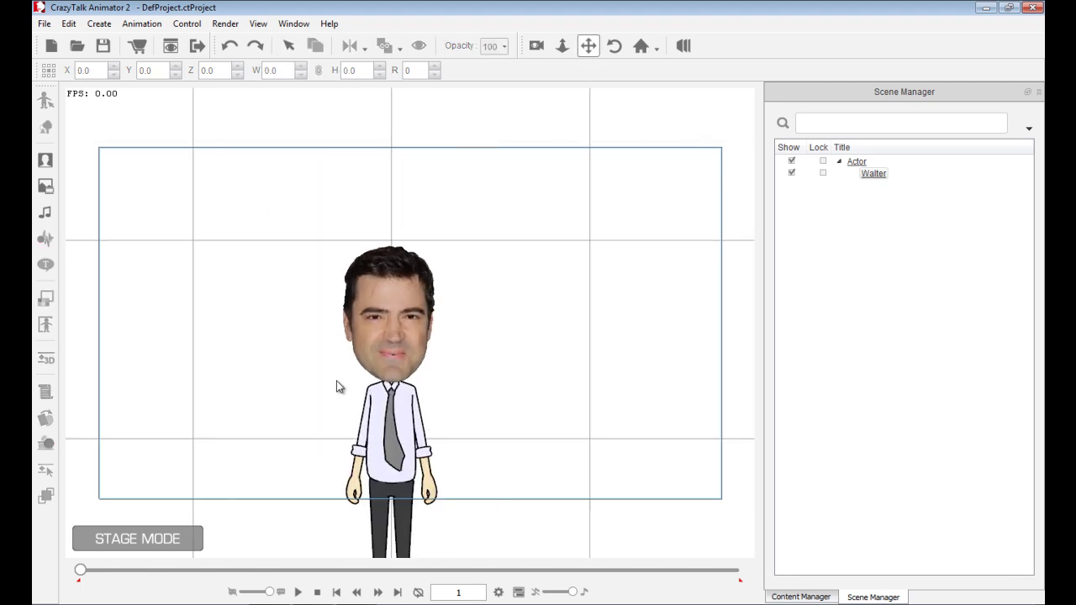
{"action": "left_click_drag", "start_coordinate": [394, 386], "coordinate": [299, 255]}
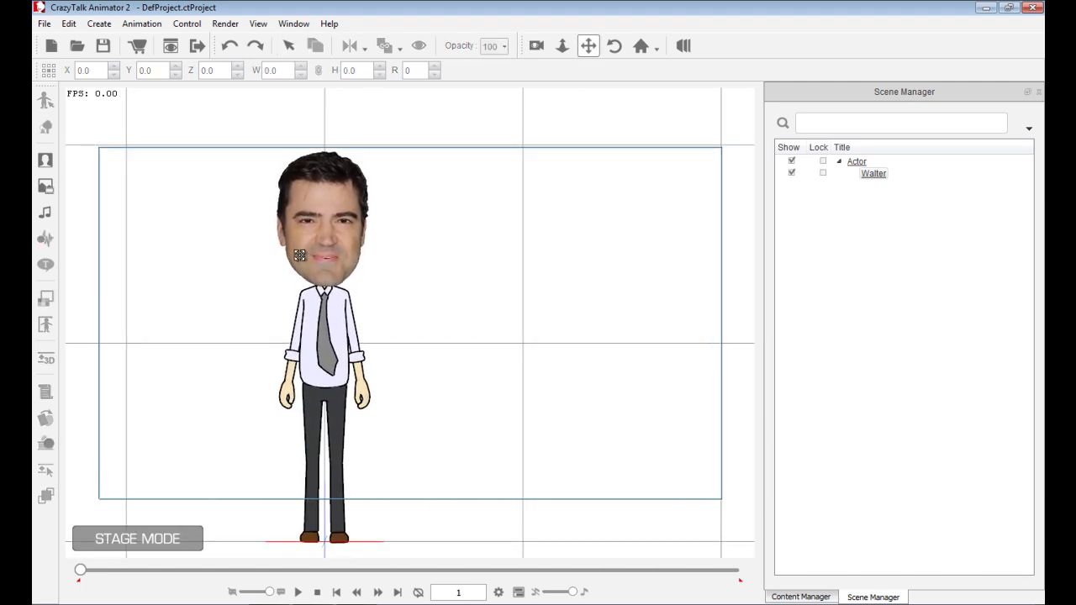
{"action": "left_click", "coordinate": [329, 338]}
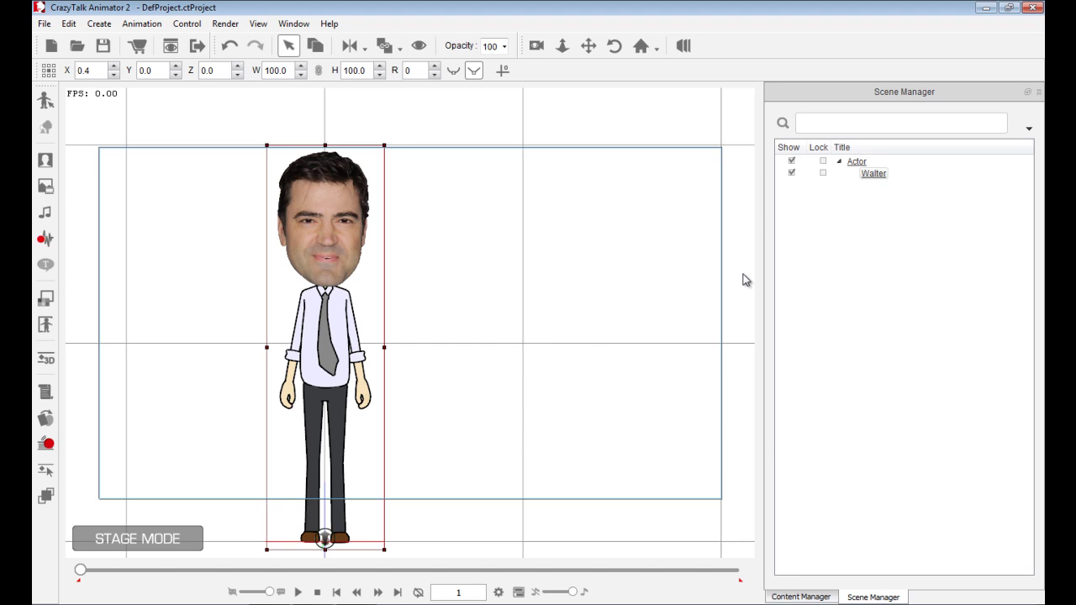
Drag the Walter template from Actor > Template > Character onto the stage character
{"action": "left_click", "coordinate": [800, 597]}
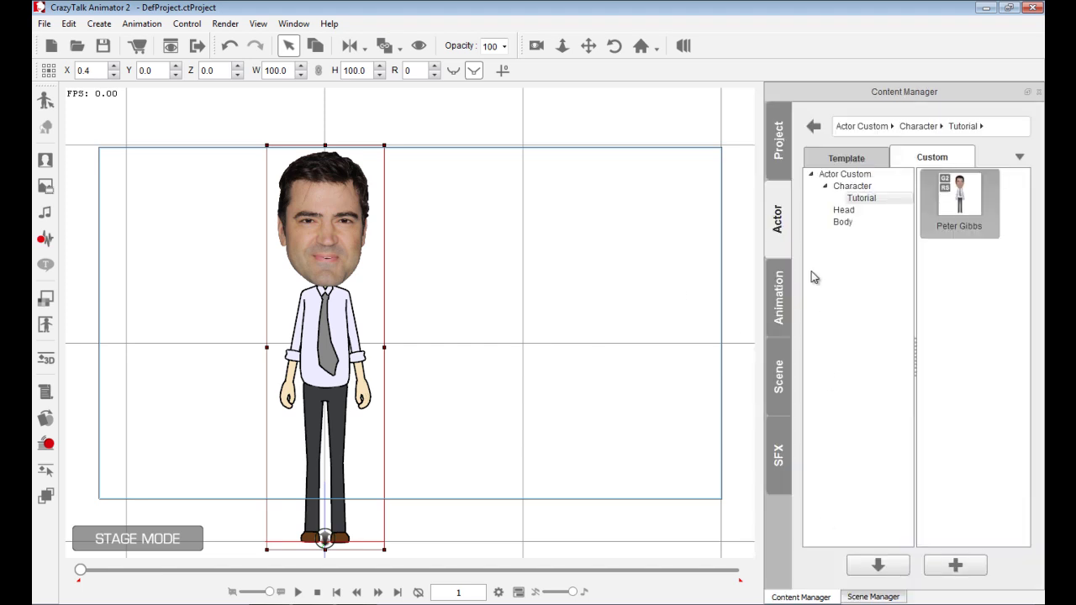
{"action": "left_click", "coordinate": [844, 160]}
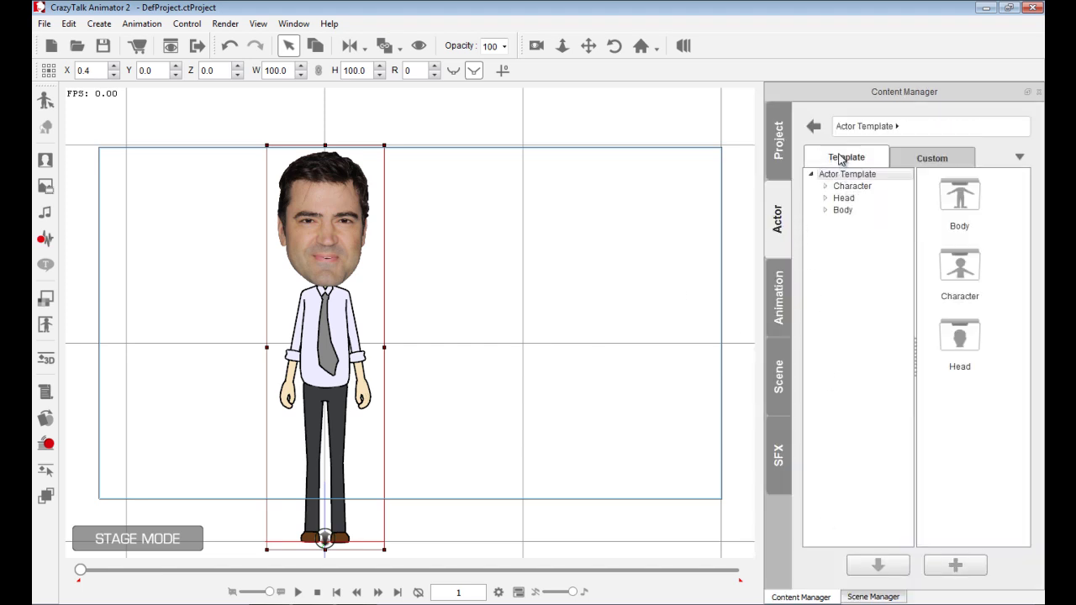
{"action": "double_click", "coordinate": [963, 195]}
{"action": "left_click", "coordinate": [857, 189]}
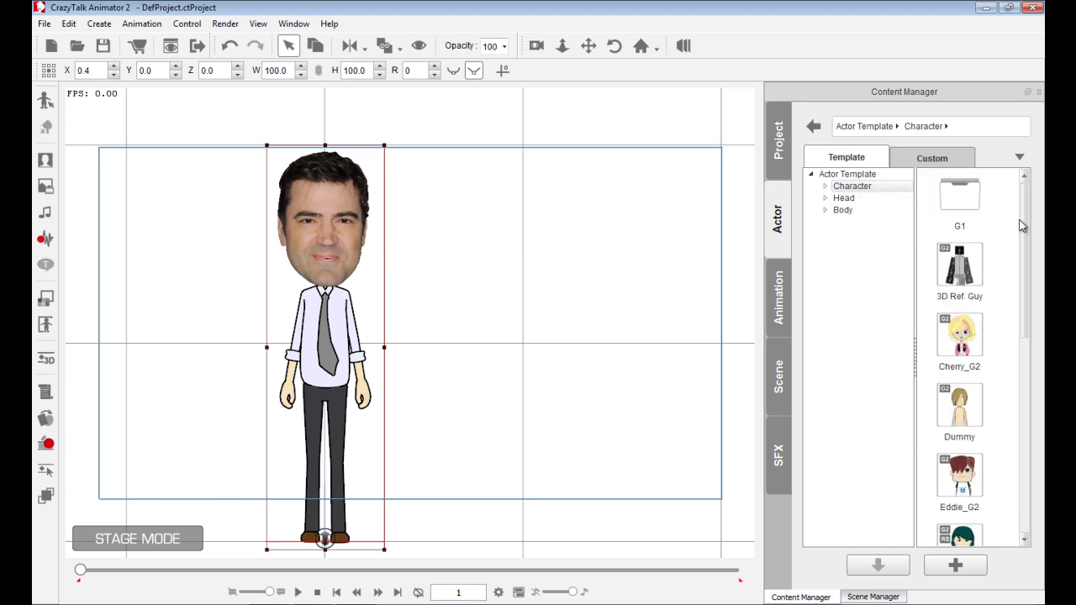
{"action": "left_click_drag", "start_coordinate": [1029, 220], "coordinate": [1039, 476]}
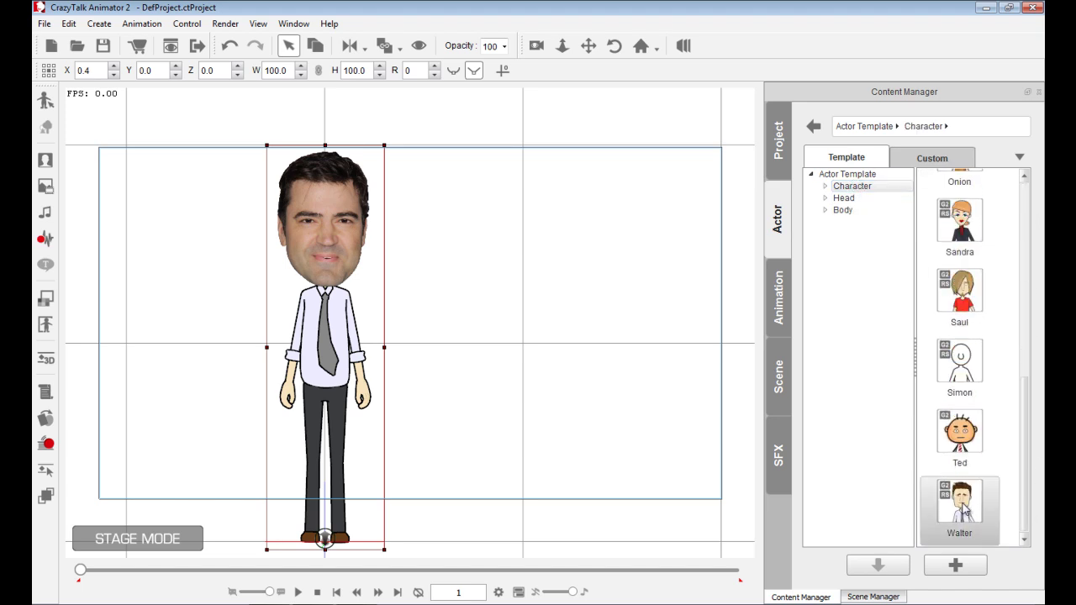
{"action": "left_click_drag", "start_coordinate": [964, 510], "coordinate": [313, 225]}
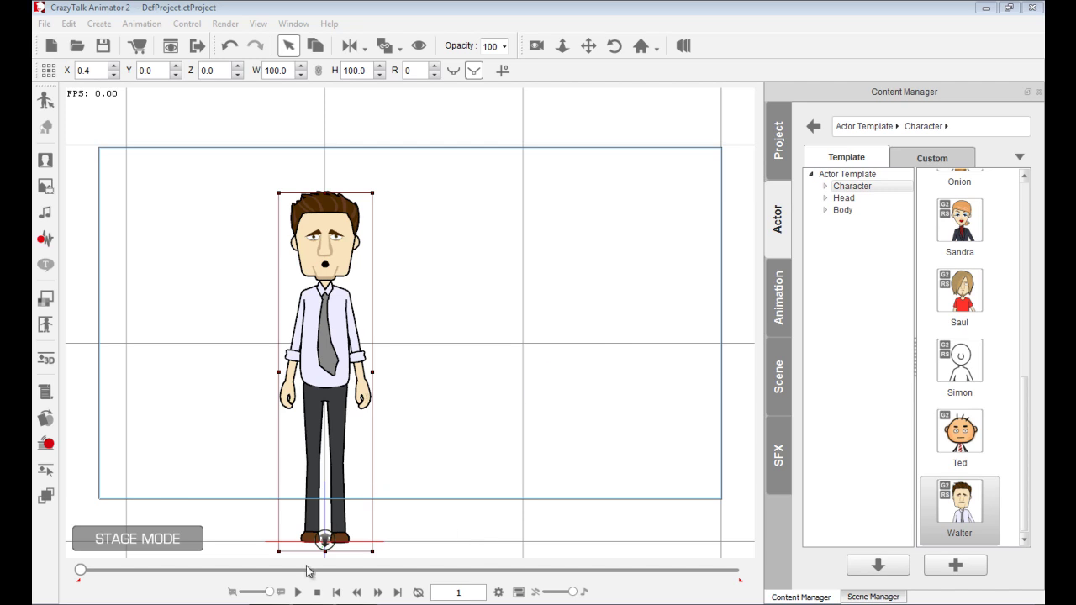
Play the animation to preview Walter's lip sync, then rewind to frame 1 and select him
{"action": "left_click", "coordinate": [316, 592]}
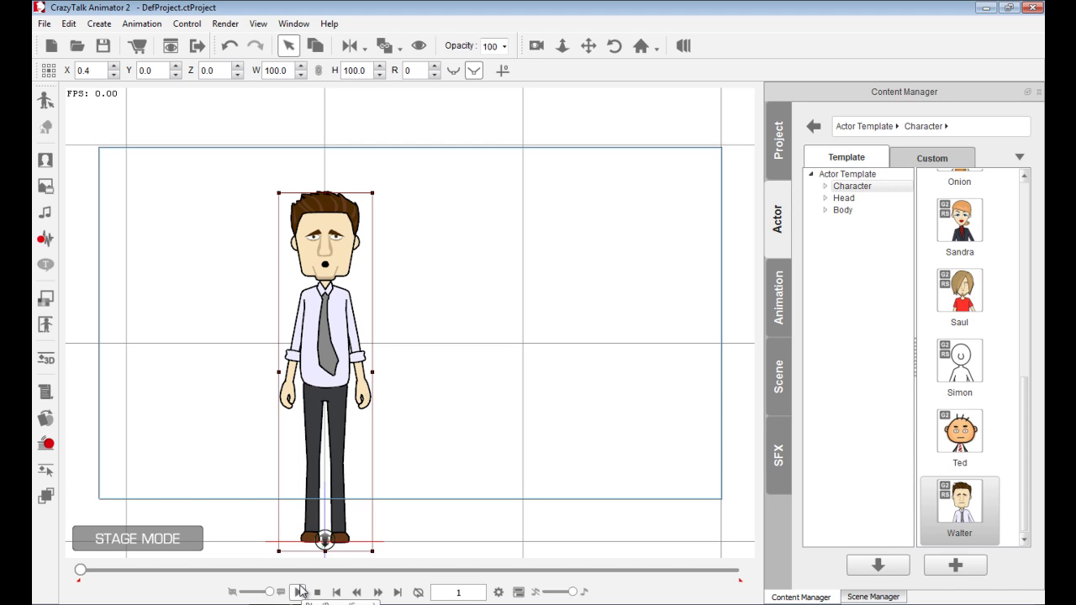
{"action": "left_click", "coordinate": [299, 592]}
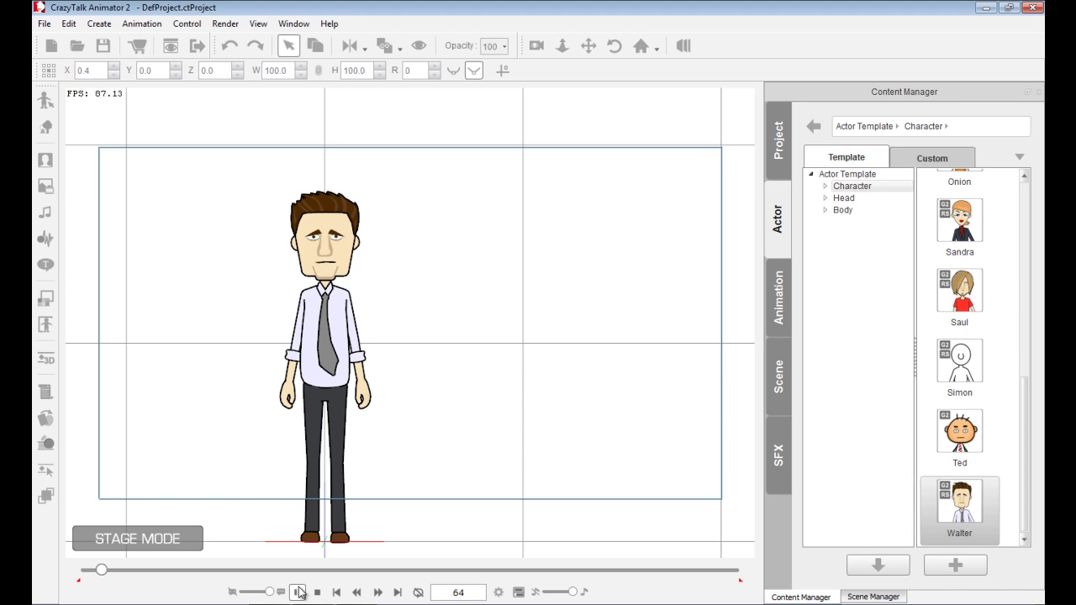
{"action": "left_click", "coordinate": [299, 593]}
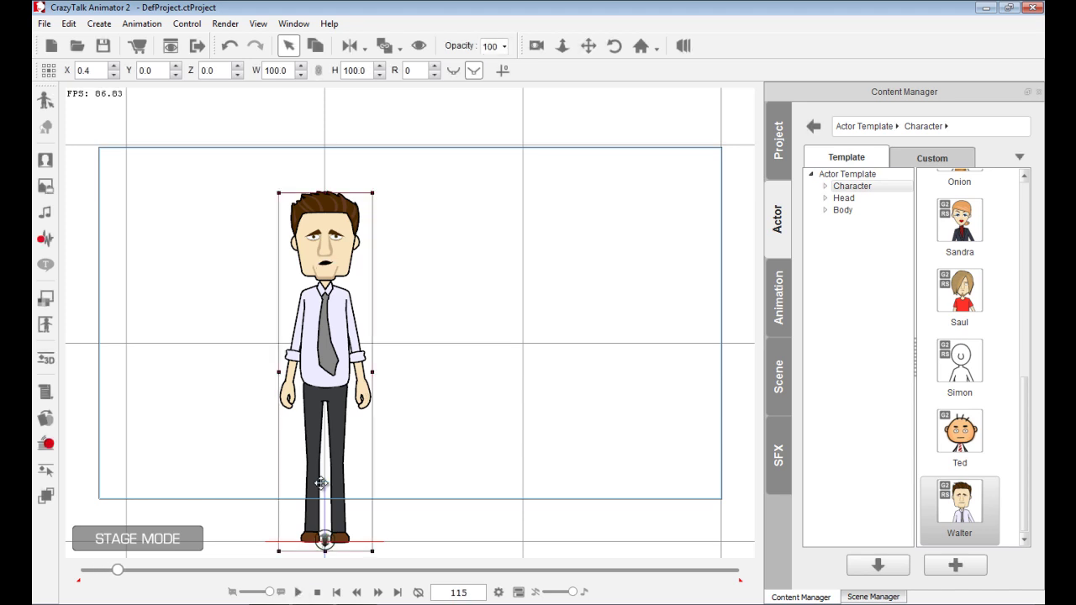
{"action": "key", "text": "Delete"}
{"action": "key", "text": "ctrl+z"}
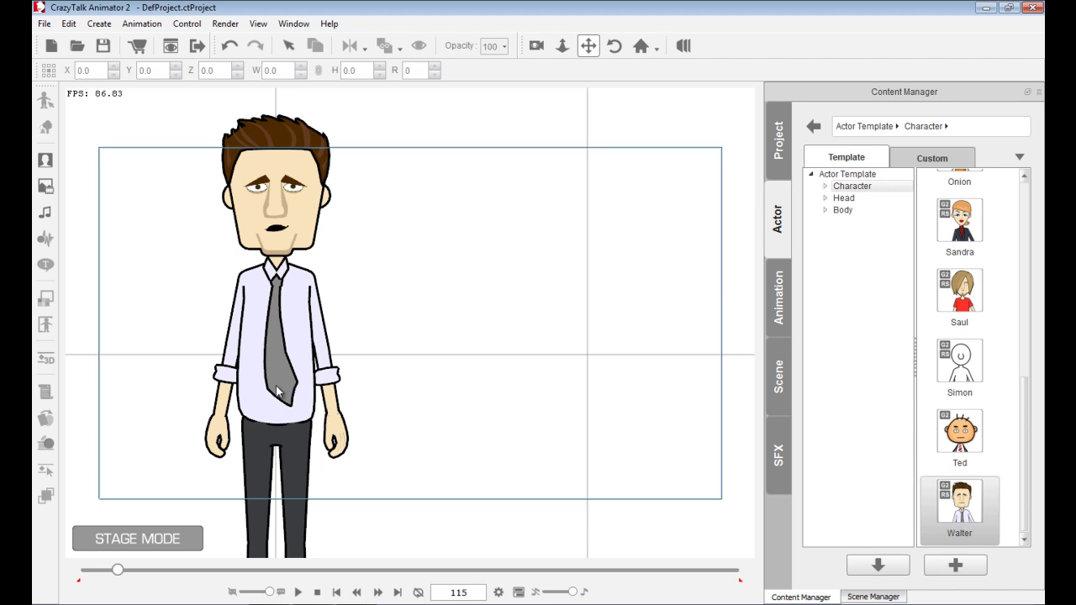
{"action": "left_click", "coordinate": [298, 593]}
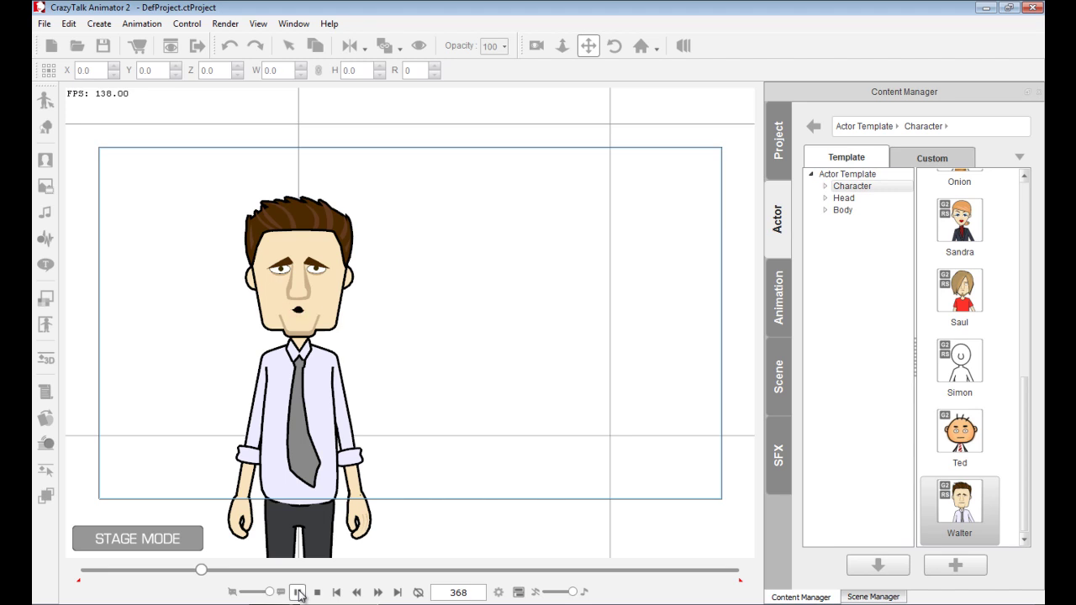
{"action": "left_click", "coordinate": [299, 592]}
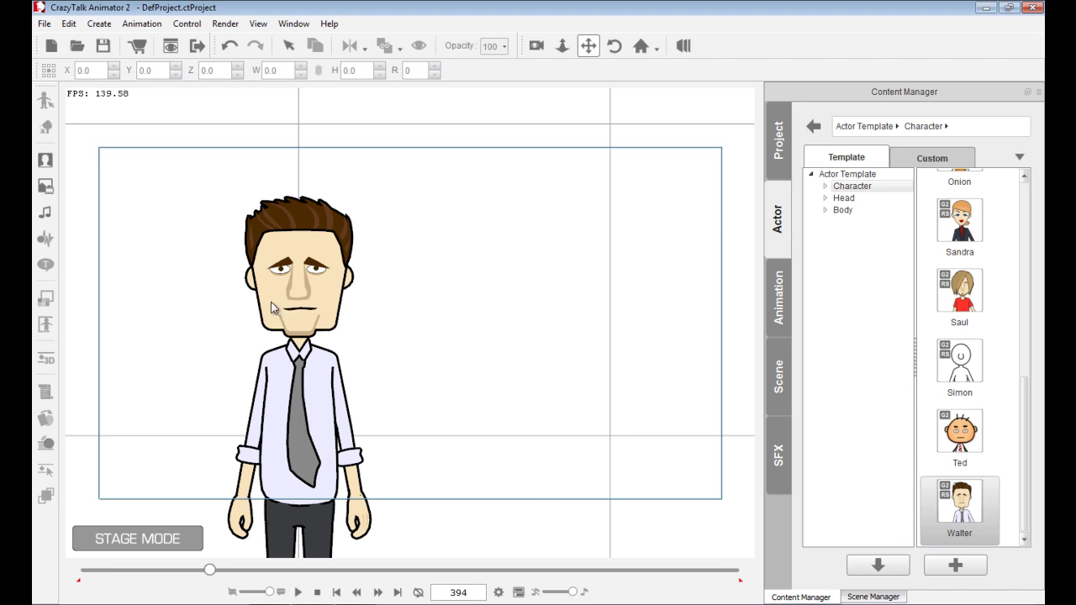
{"action": "left_click", "coordinate": [317, 593]}
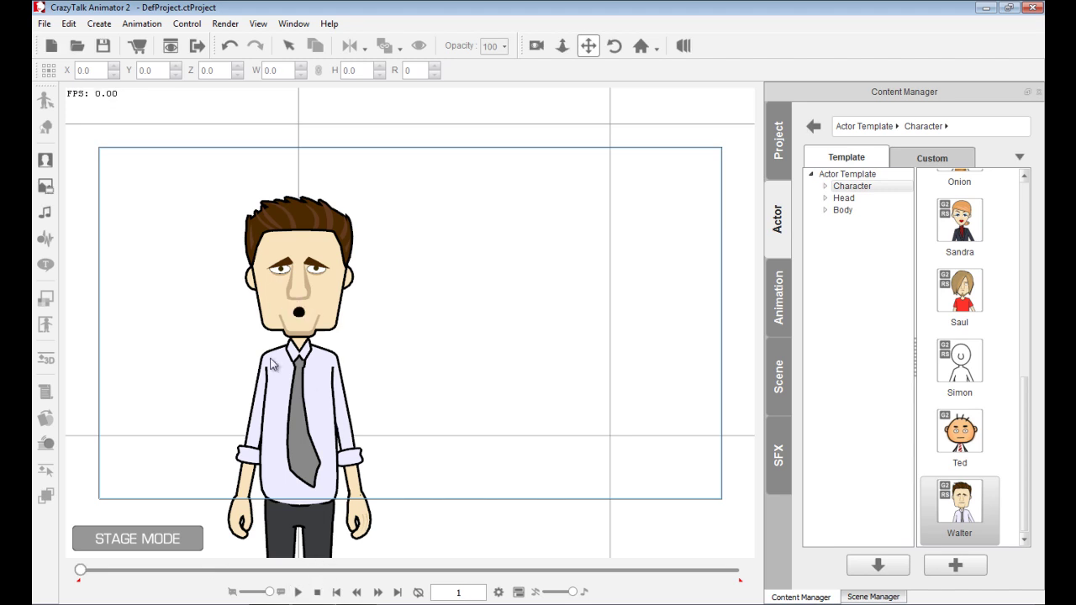
{"action": "left_click", "coordinate": [298, 311]}
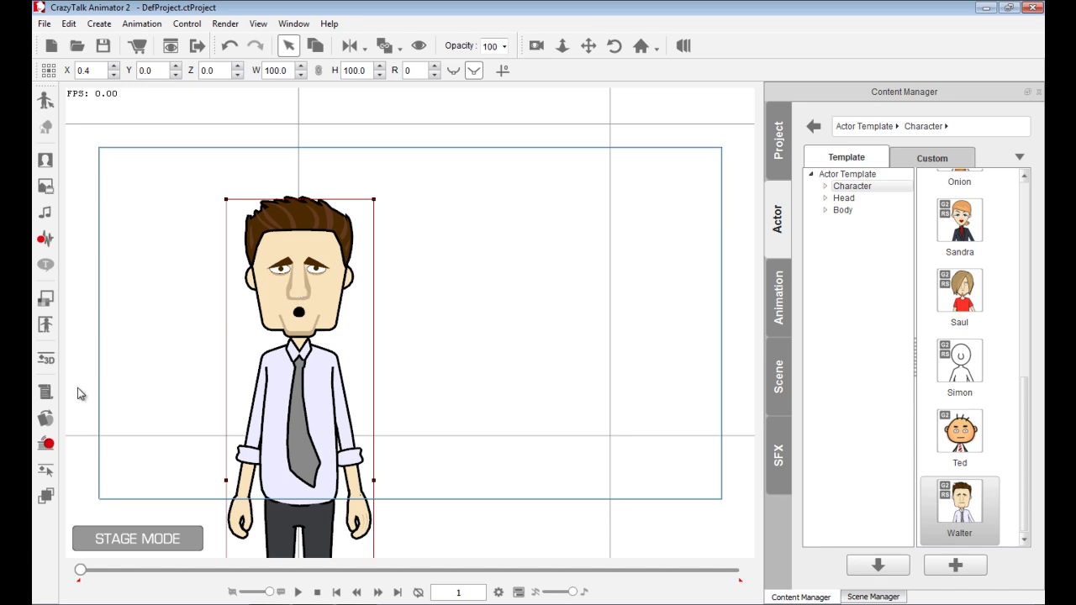
Open the Sprite Editor on the Face tab with Walter's mouth selected
{"action": "left_click", "coordinate": [47, 419]}
{"action": "left_click_drag", "start_coordinate": [612, 240], "coordinate": [573, 103]}
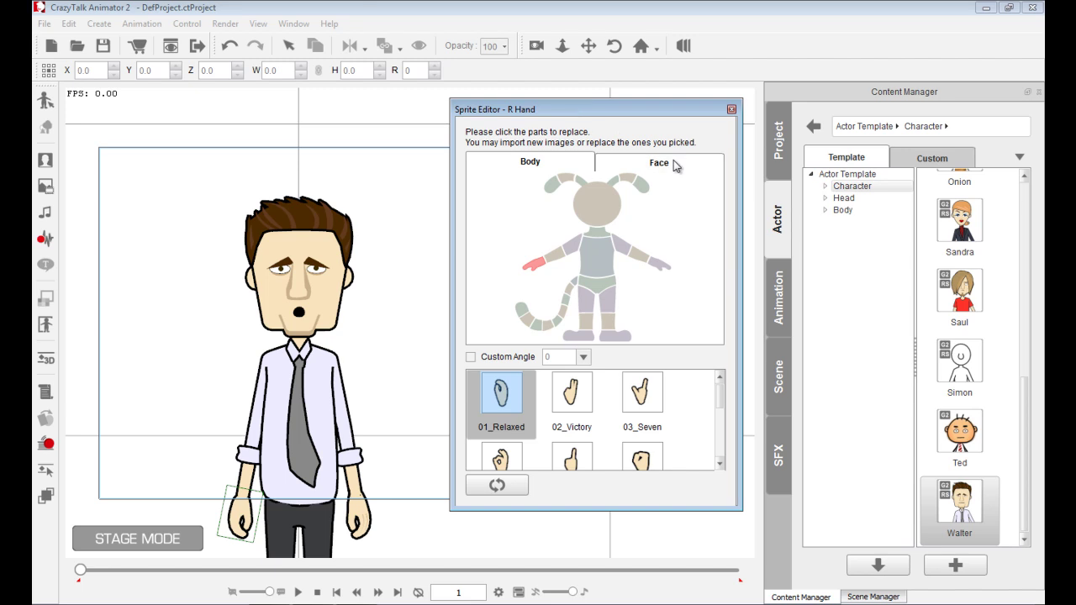
{"action": "left_click", "coordinate": [659, 162]}
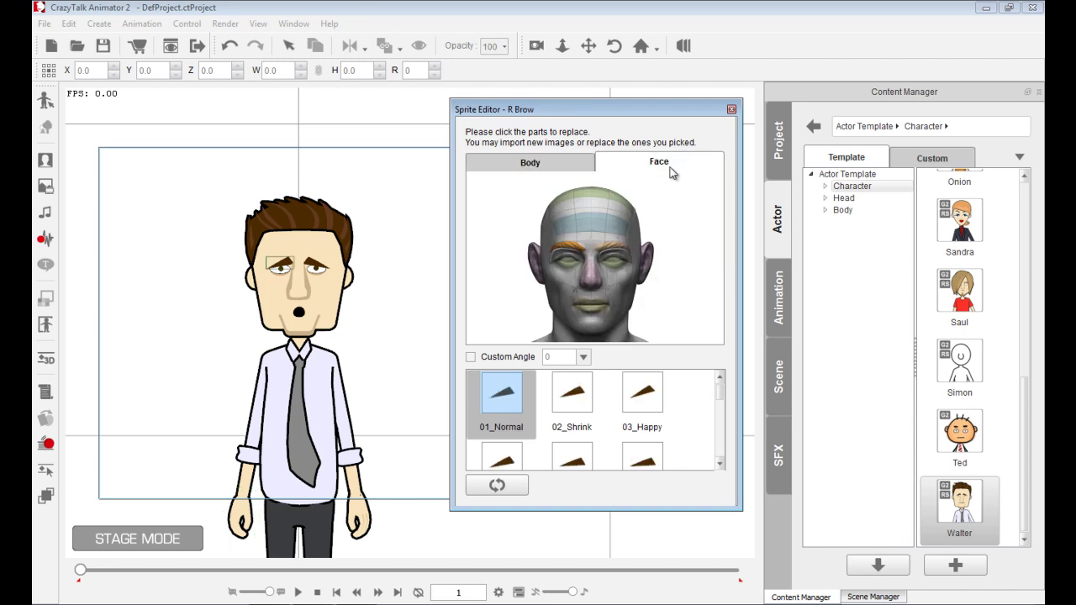
{"action": "left_click", "coordinate": [592, 307]}
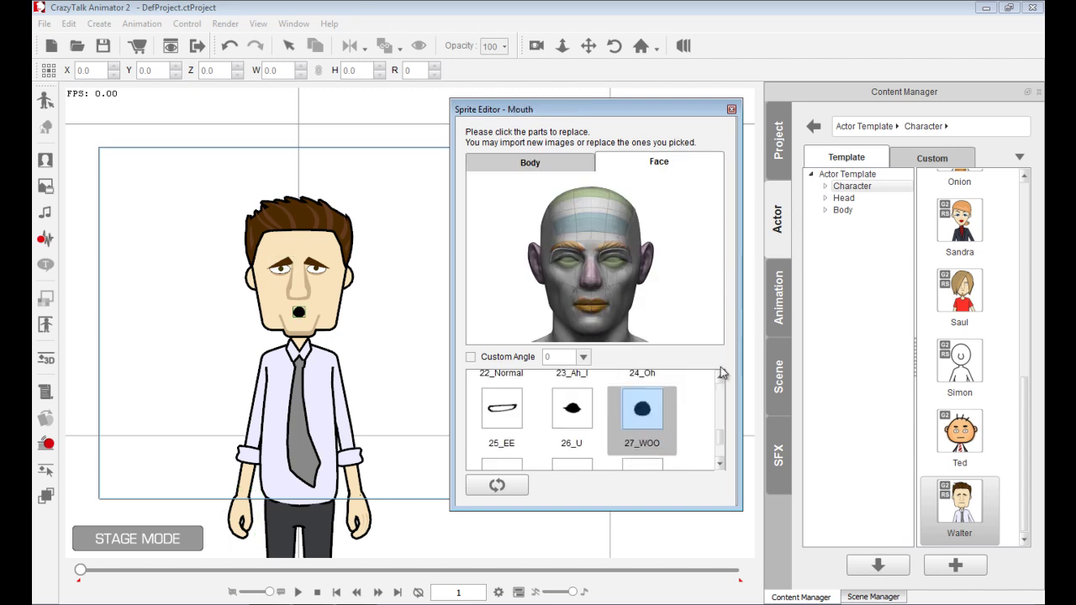
{"action": "left_click_drag", "start_coordinate": [722, 437], "coordinate": [722, 388]}
Try mouth sprites from 01_Normal through 12_Stretch_Lip, 18_Open_Mouth, 17_Bite_Lip and 27_WOO
{"action": "left_click", "coordinate": [502, 395]}
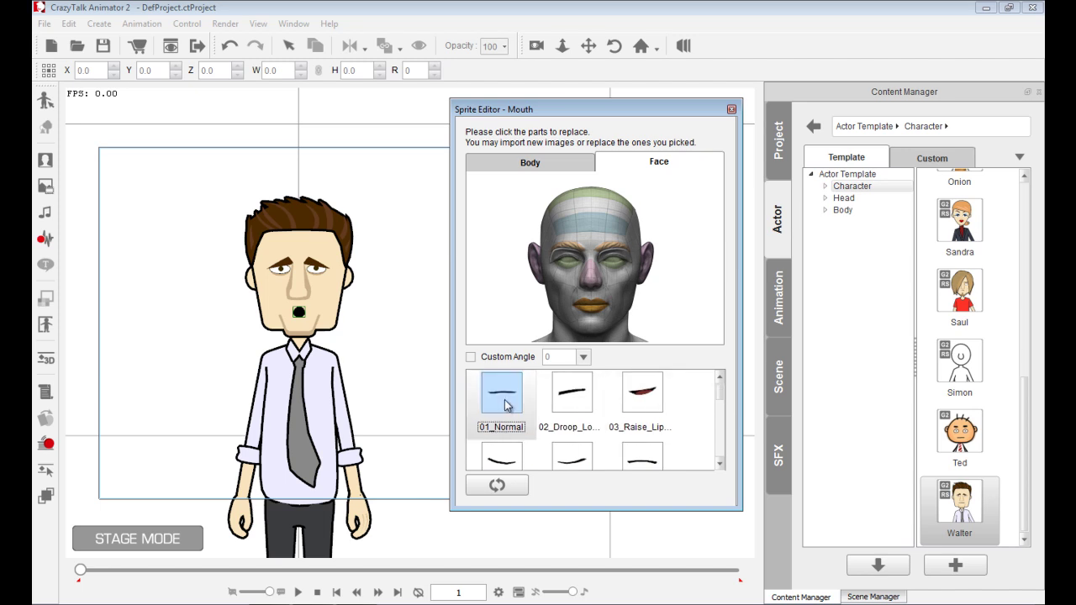
{"action": "left_click", "coordinate": [569, 393]}
{"action": "left_click", "coordinate": [646, 410]}
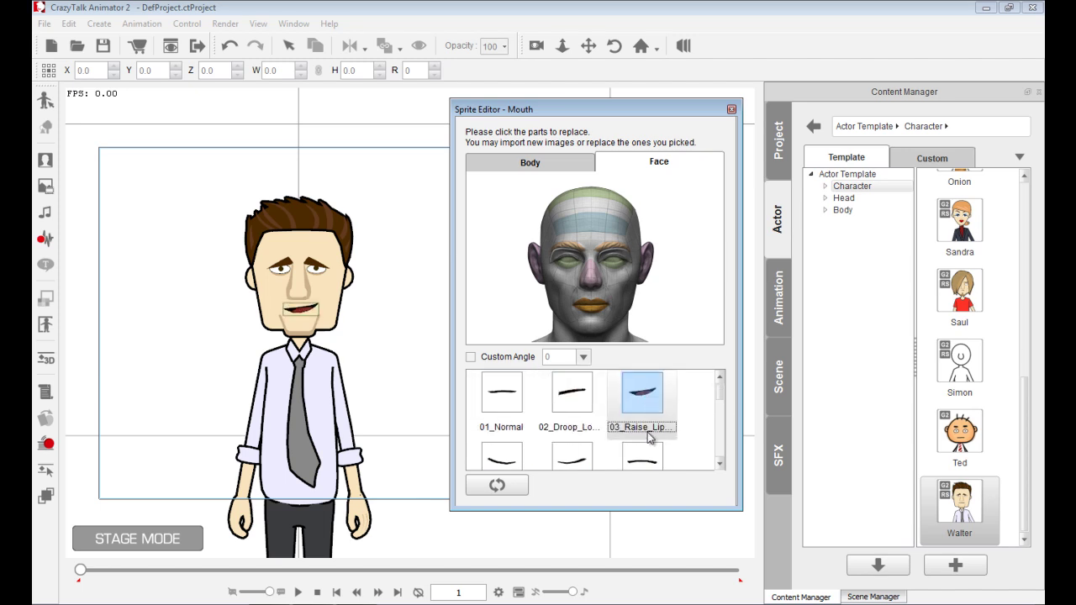
{"action": "left_click", "coordinate": [642, 459]}
{"action": "scroll", "coordinate": [642, 420], "scroll_direction": "down", "scroll_amount": 3}
{"action": "left_click", "coordinate": [644, 385]}
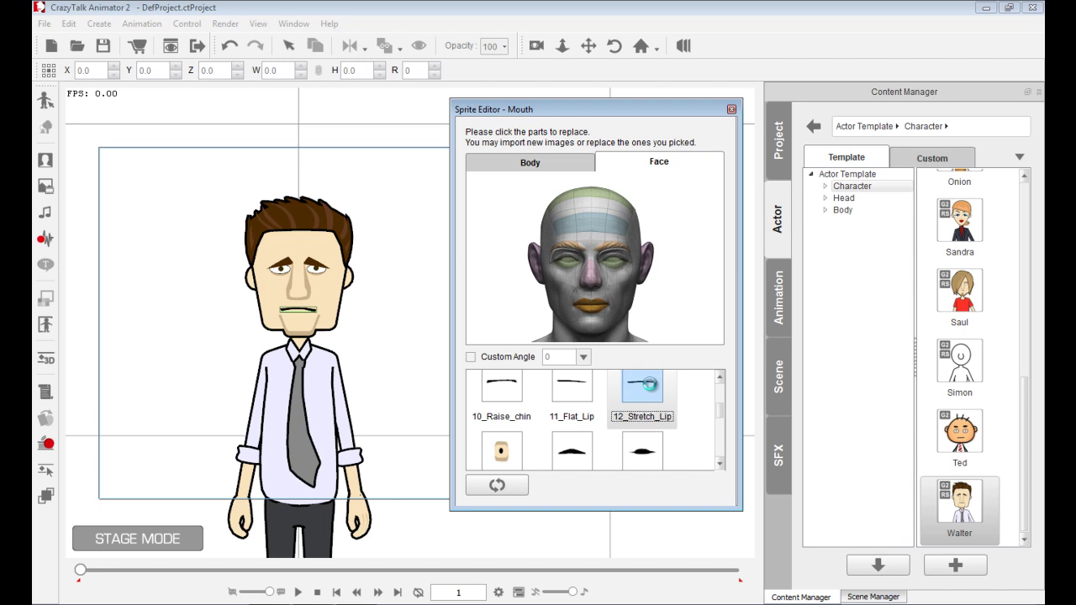
{"action": "scroll", "coordinate": [723, 424], "scroll_direction": "down", "scroll_amount": 2}
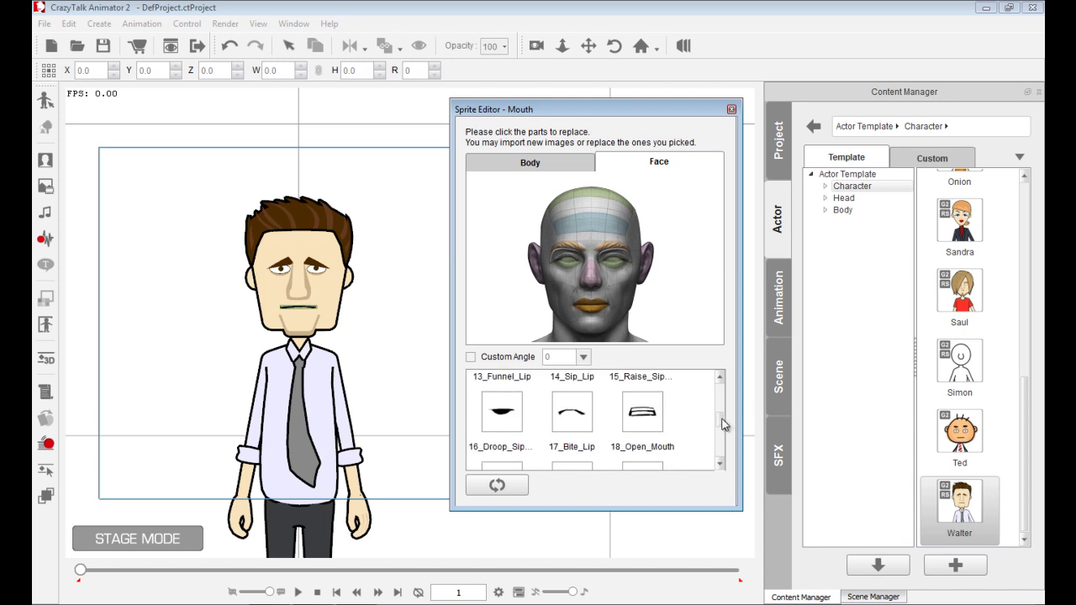
{"action": "left_click", "coordinate": [642, 412]}
{"action": "left_click", "coordinate": [586, 415]}
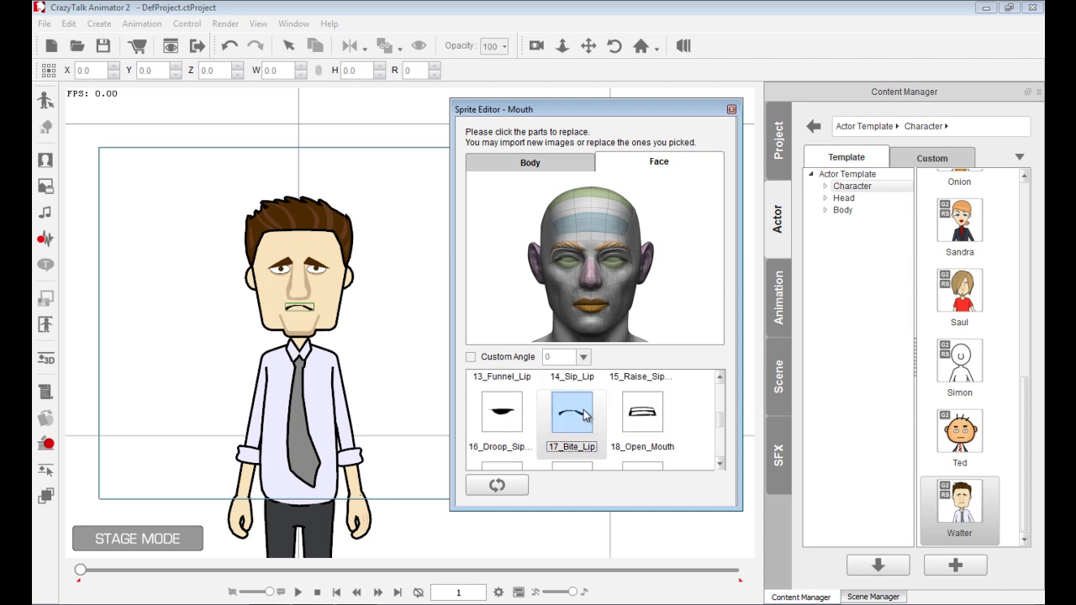
{"action": "left_click", "coordinate": [502, 412]}
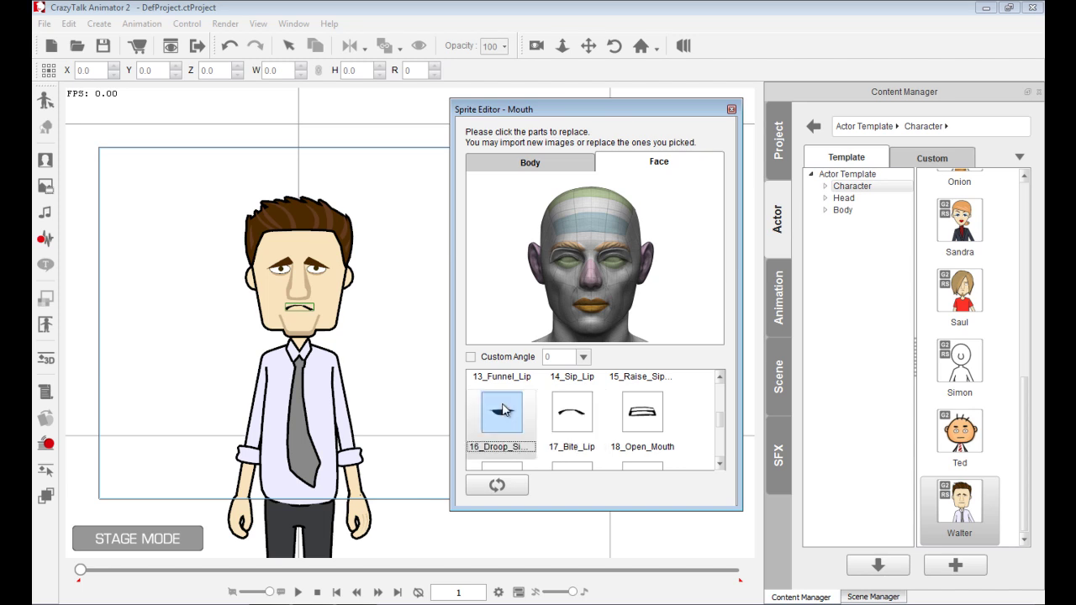
{"action": "left_click", "coordinate": [719, 464]}
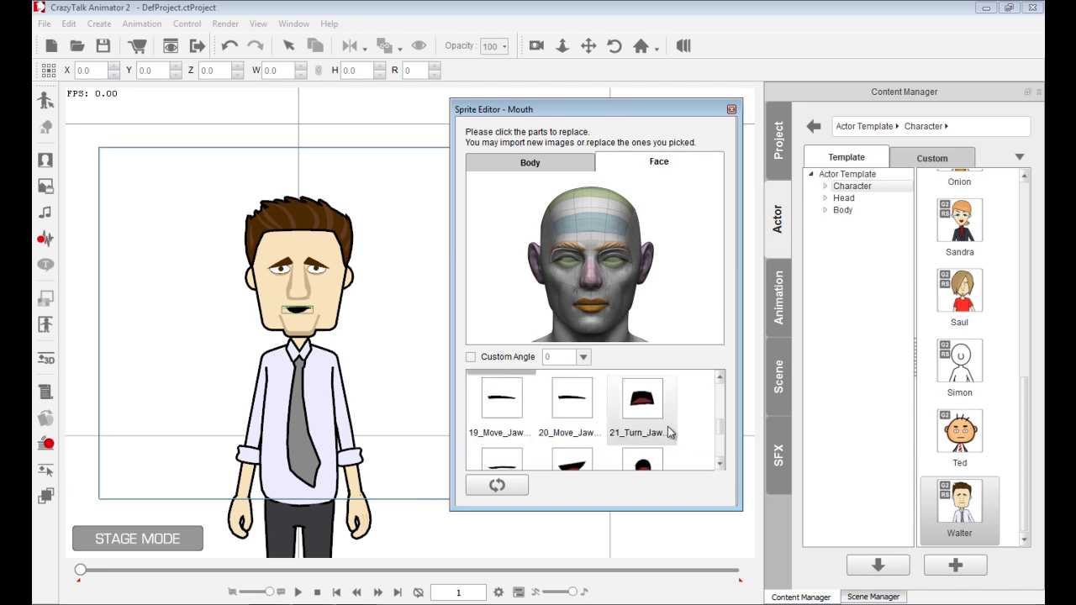
{"action": "left_click", "coordinate": [720, 464]}
{"action": "left_click", "coordinate": [645, 454]}
Try 26_U, 25_EE, 30_CDSKZ and jaw mouth sprites, ending back on 27_WOO
{"action": "scroll", "coordinate": [646, 454], "scroll_direction": "down", "scroll_amount": 1}
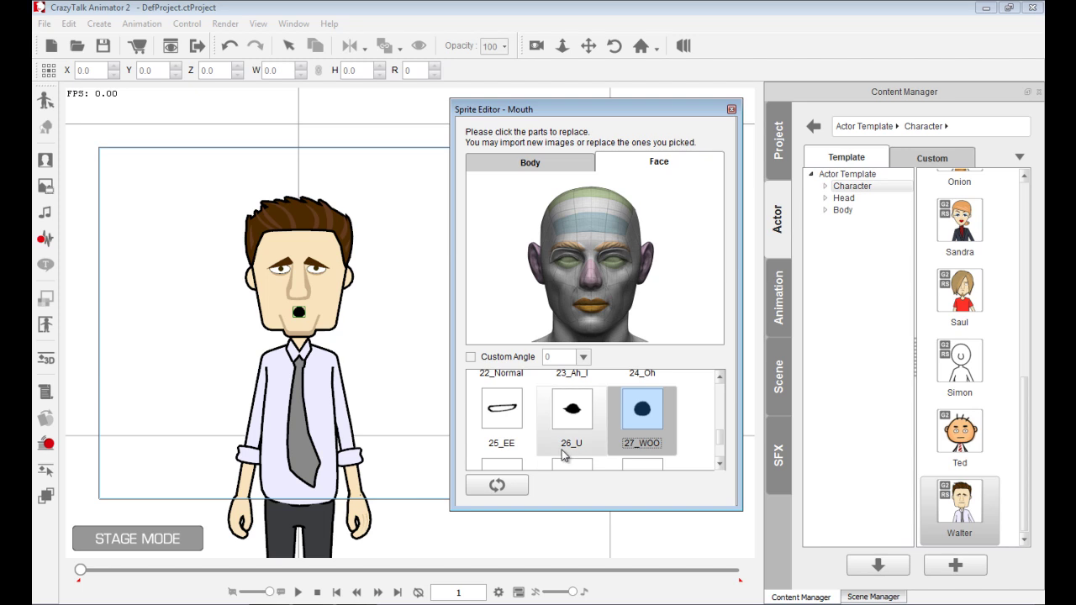
{"action": "left_click", "coordinate": [559, 412]}
{"action": "left_click", "coordinate": [502, 410]}
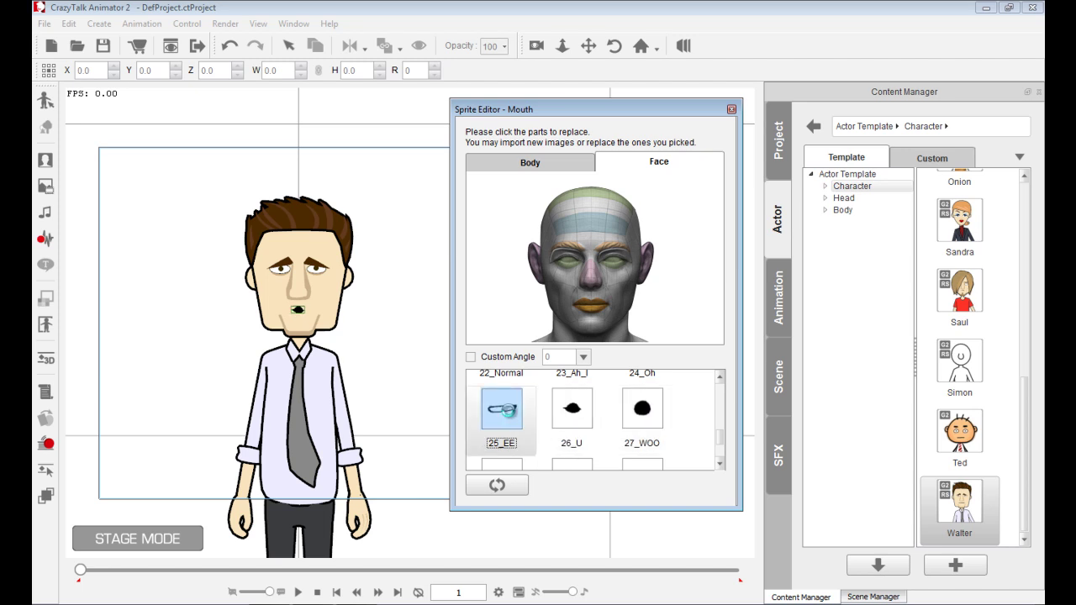
{"action": "left_click", "coordinate": [719, 376]}
{"action": "left_click", "coordinate": [719, 377]}
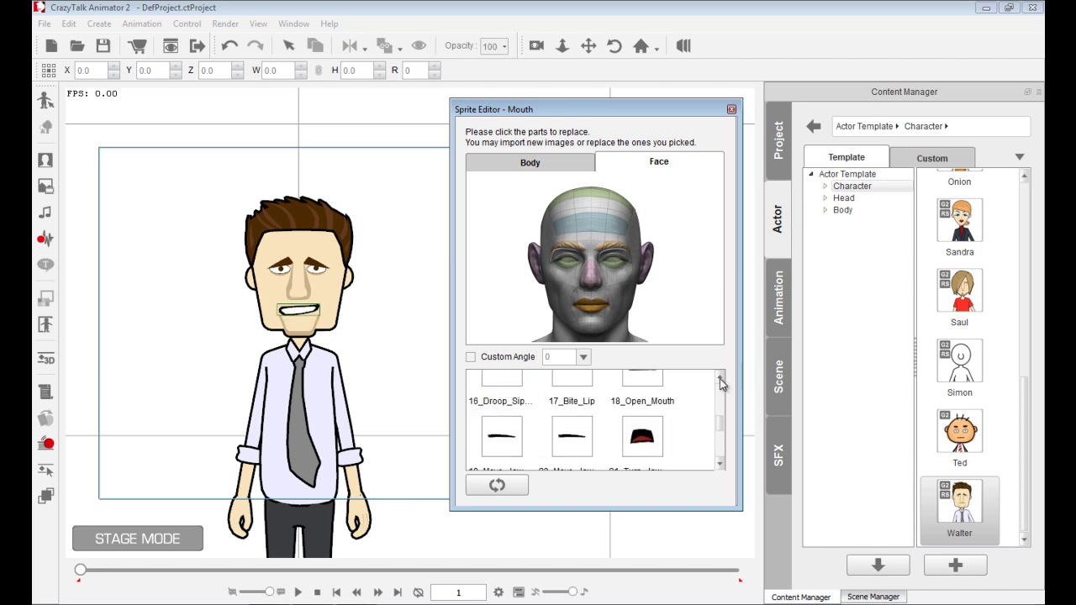
{"action": "left_click_drag", "start_coordinate": [723, 425], "coordinate": [723, 421]}
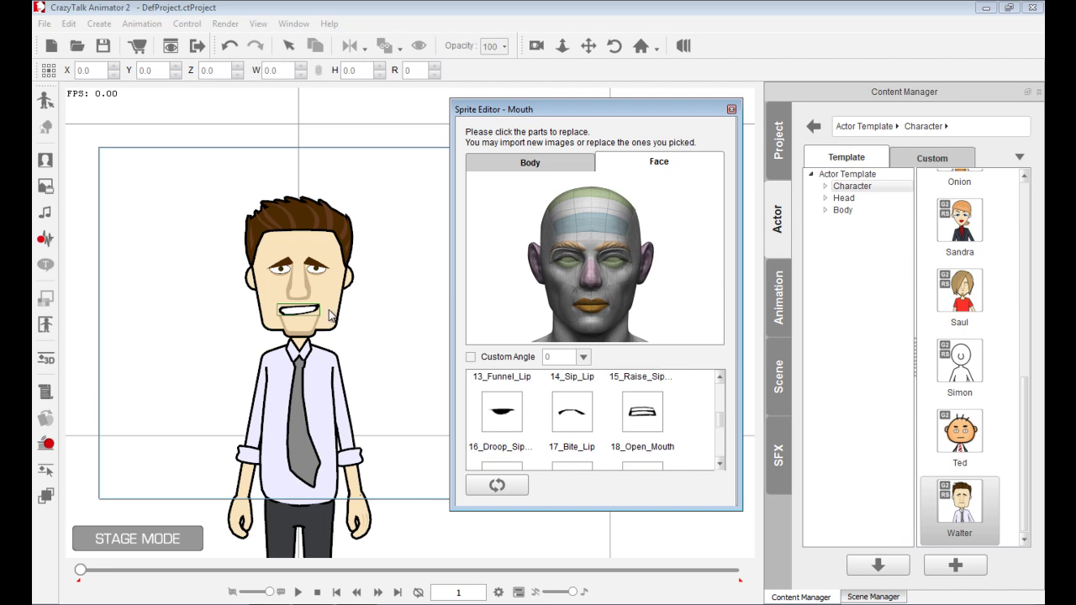
{"action": "left_click", "coordinate": [572, 411]}
{"action": "left_click", "coordinate": [642, 412]}
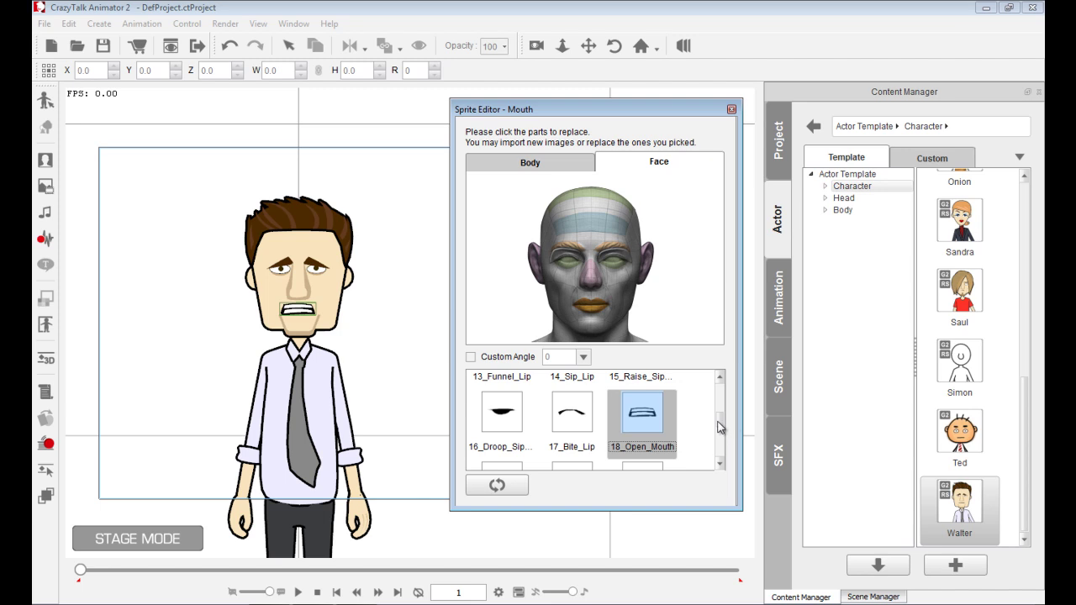
{"action": "scroll", "coordinate": [707, 430], "scroll_direction": "down", "scroll_amount": 5}
{"action": "left_click", "coordinate": [642, 407]}
{"action": "left_click", "coordinate": [571, 408]}
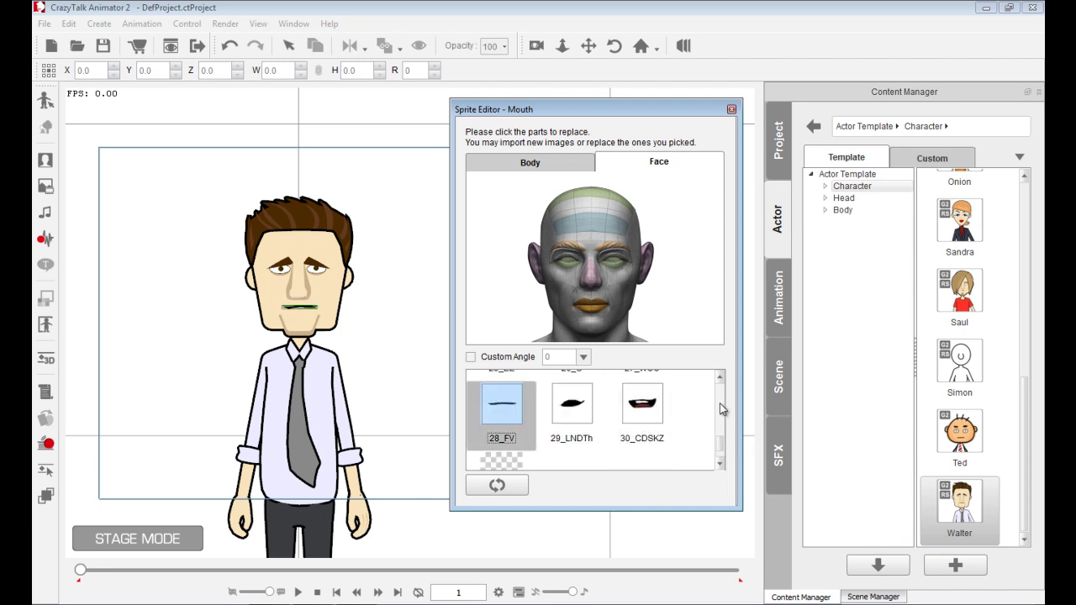
{"action": "left_click_drag", "start_coordinate": [721, 447], "coordinate": [720, 425]}
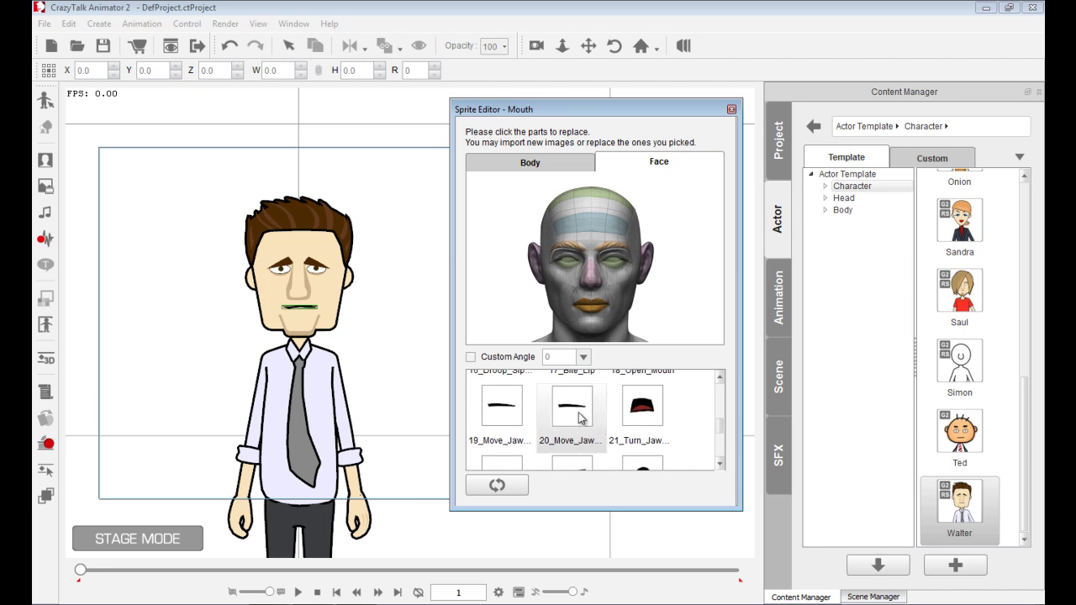
{"action": "left_click", "coordinate": [579, 418]}
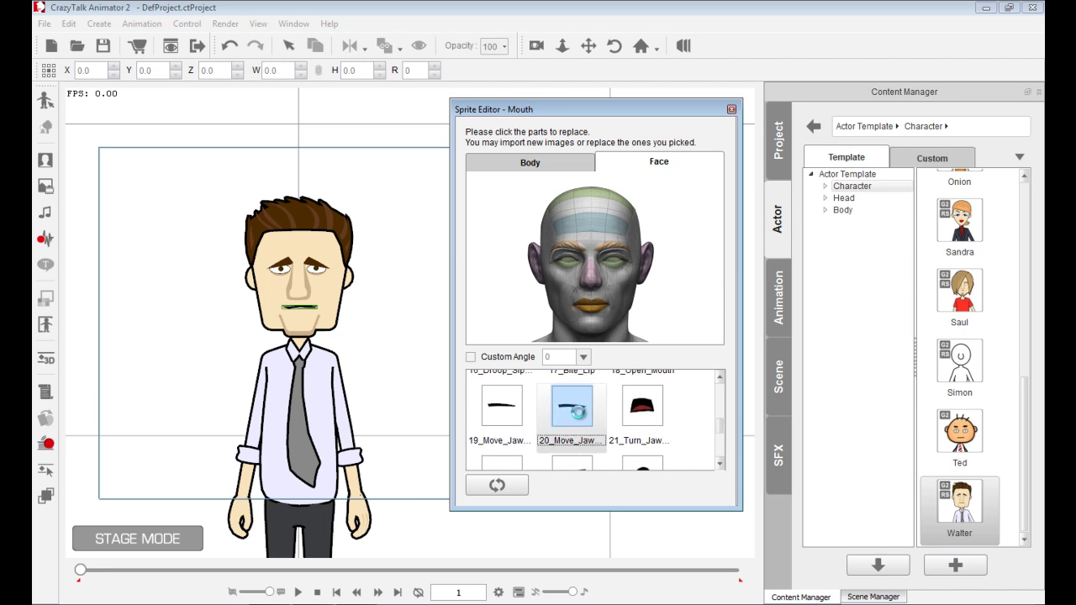
{"action": "left_click", "coordinate": [643, 424]}
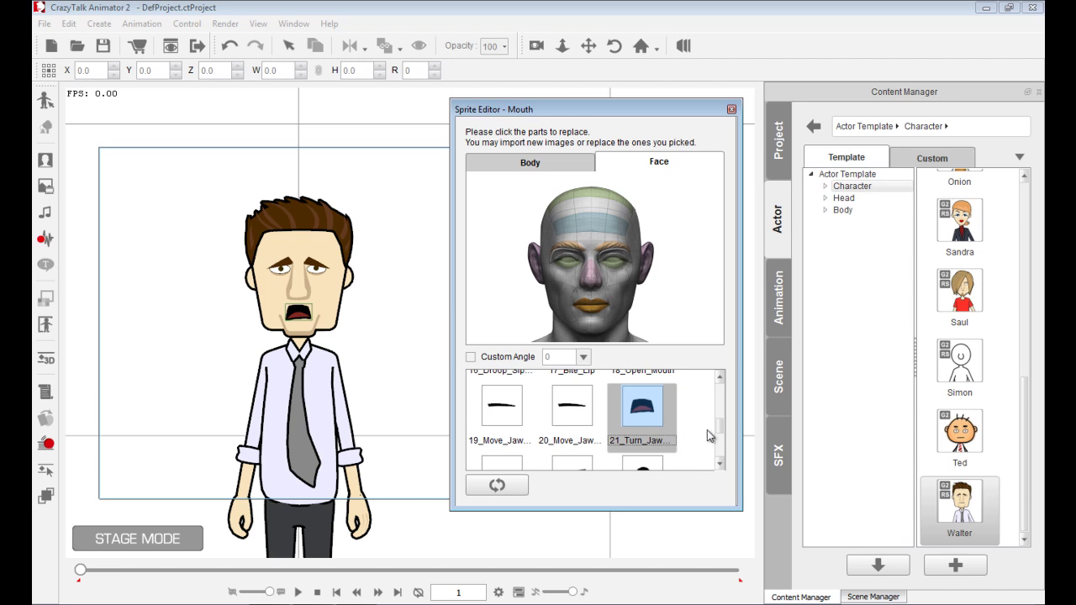
{"action": "left_click_drag", "start_coordinate": [720, 427], "coordinate": [721, 438]}
{"action": "left_click", "coordinate": [654, 431]}
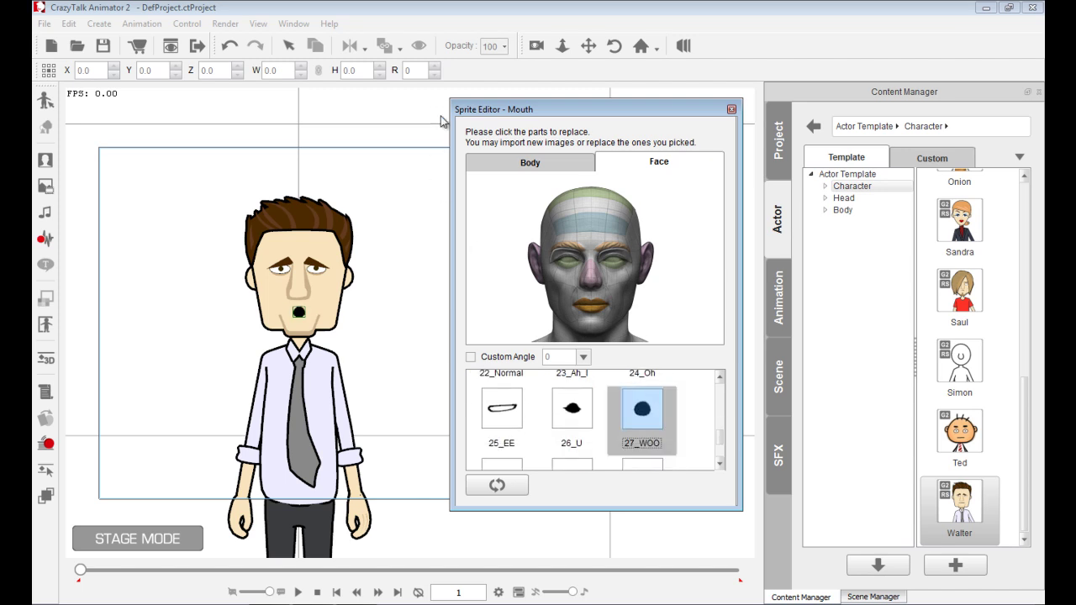
Close the Sprite Editor and load Project > Custom > Tutorial > Peter Face, declining to save
{"action": "left_click", "coordinate": [732, 111]}
{"action": "left_click", "coordinate": [780, 148]}
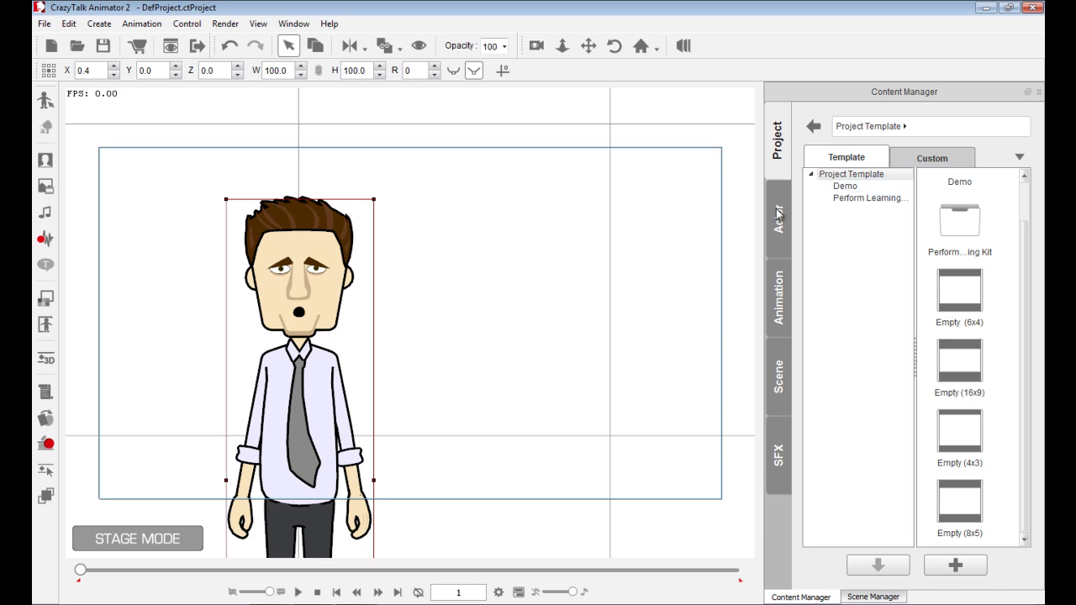
{"action": "left_click", "coordinate": [931, 158]}
{"action": "double_click", "coordinate": [963, 210]}
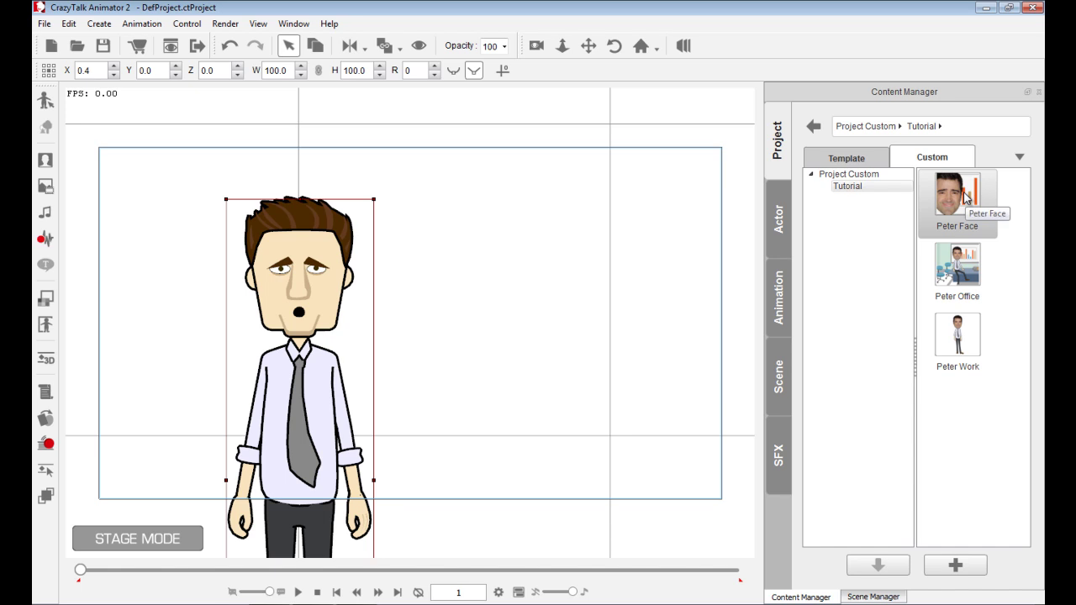
{"action": "double_click", "coordinate": [967, 197]}
{"action": "left_click", "coordinate": [626, 327]}
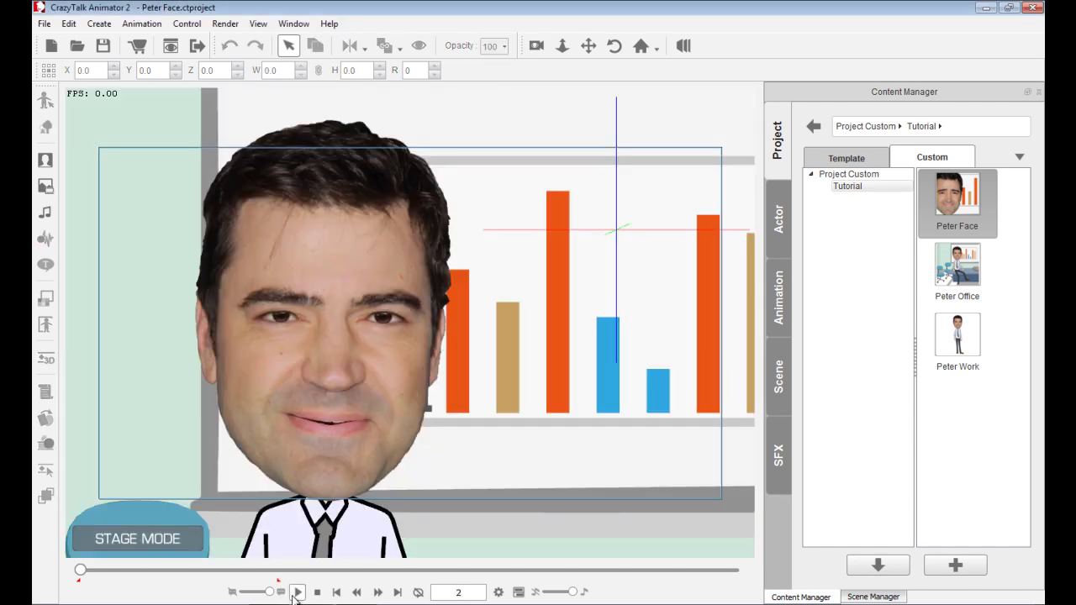
{"action": "left_click", "coordinate": [297, 593]}
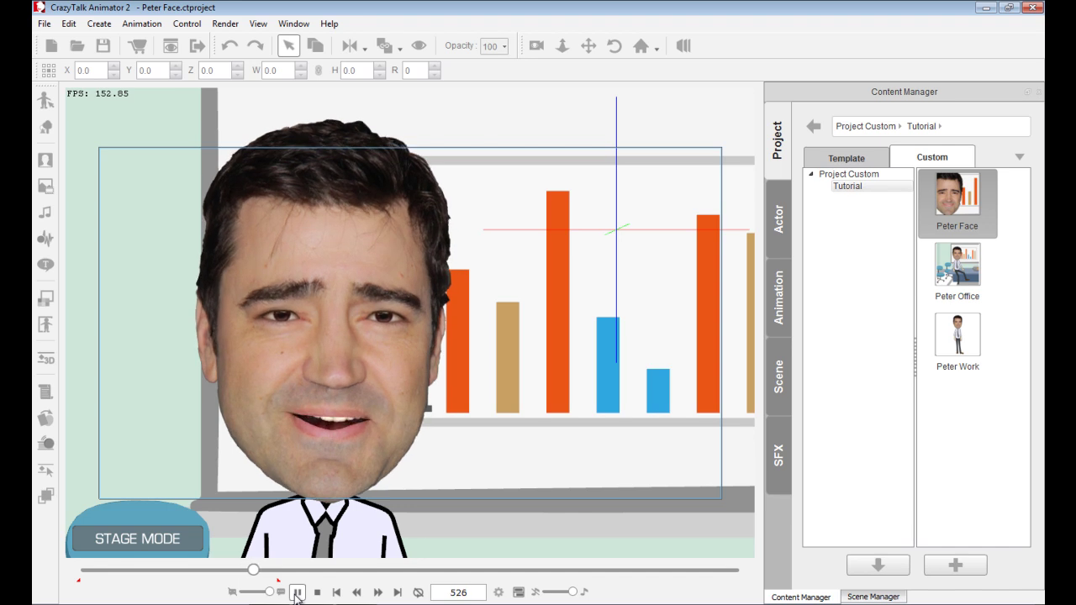
{"action": "left_click", "coordinate": [317, 592]}
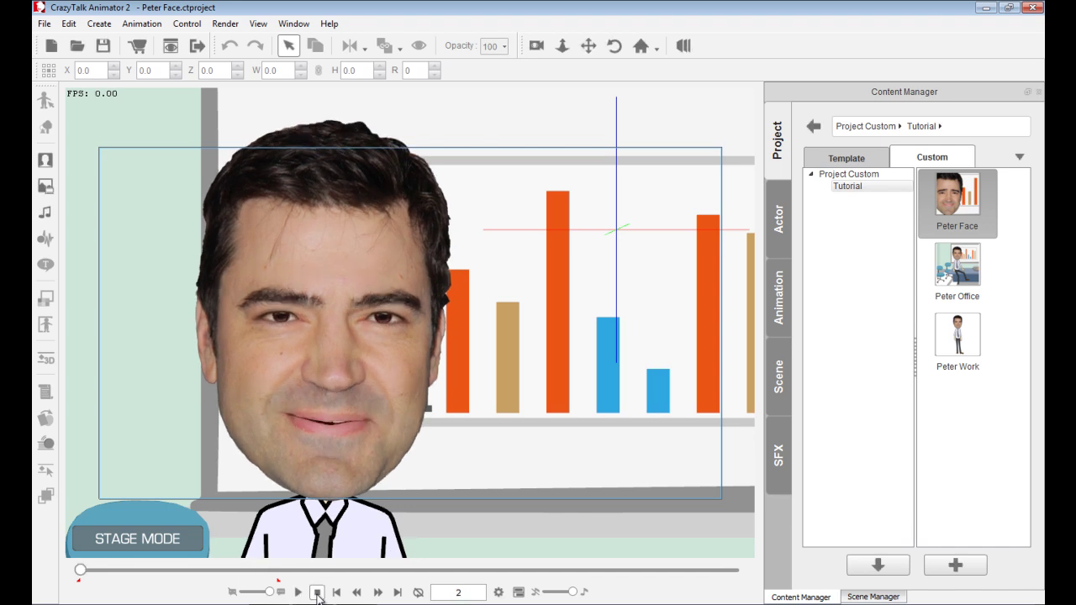